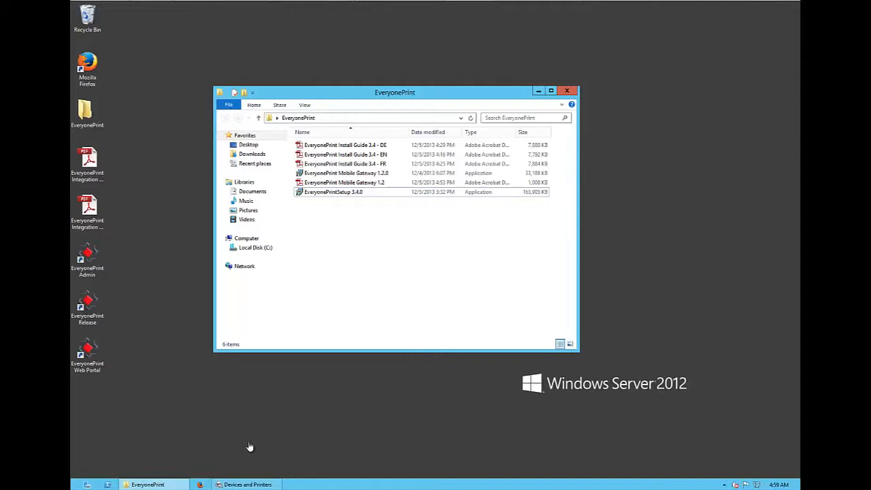
- Review the Follow me, Printer 1 and Printer 2 queues in Devices and Printers, and minimize the window
click(265, 483)
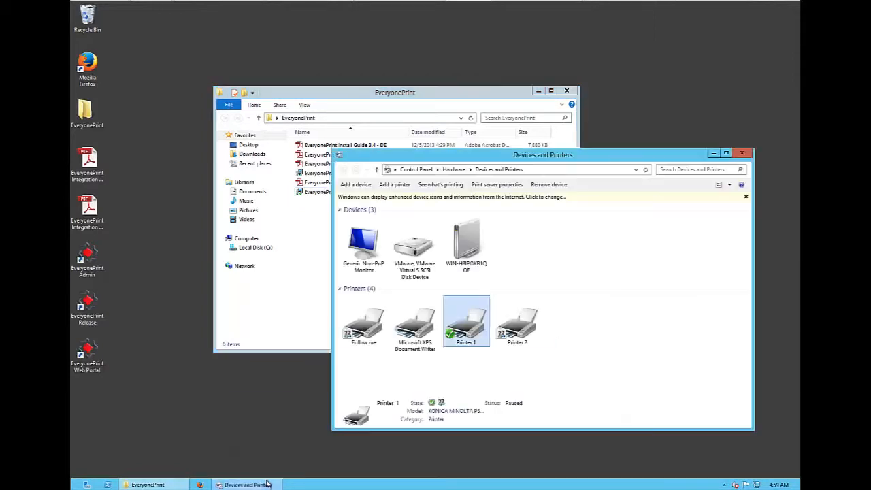
click(369, 339)
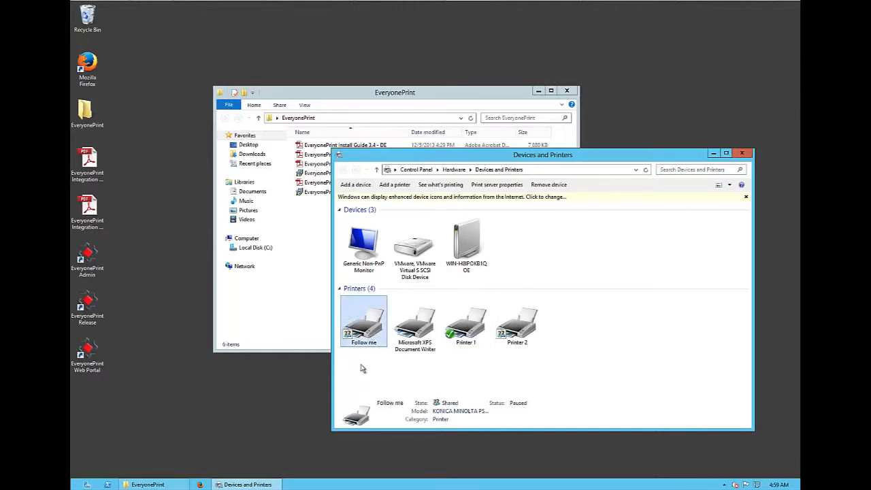
click(400, 372)
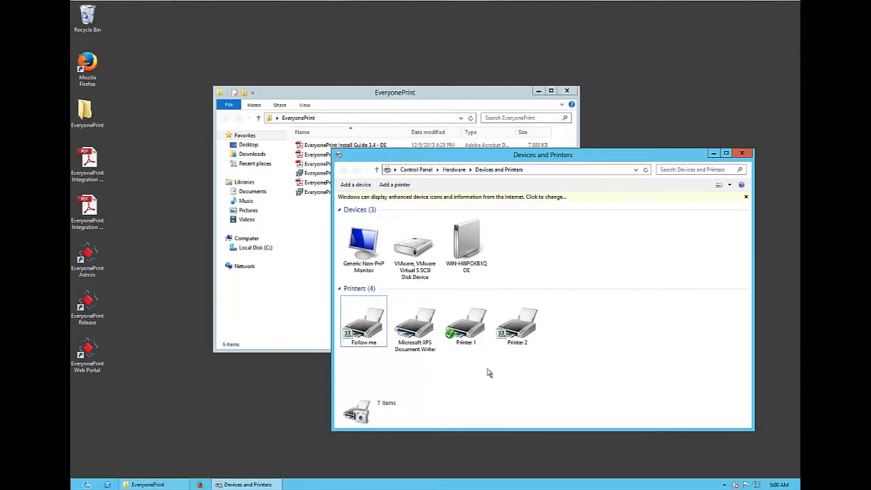
click(468, 337)
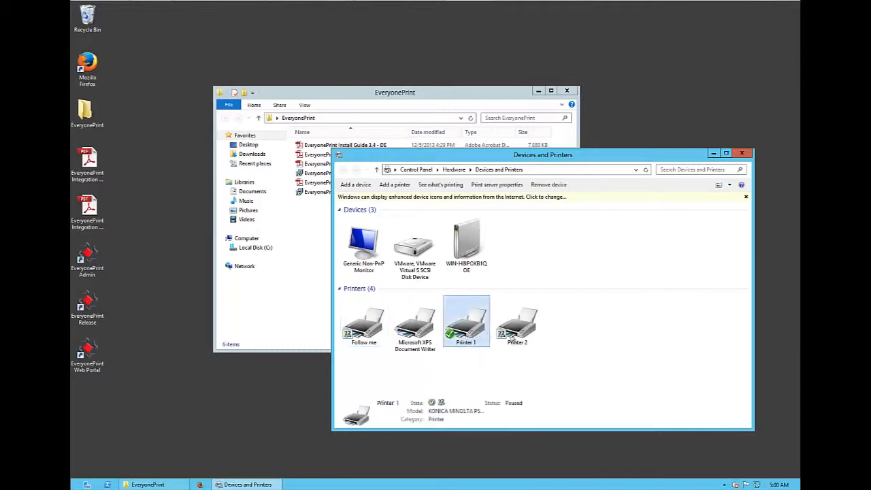
click(519, 337)
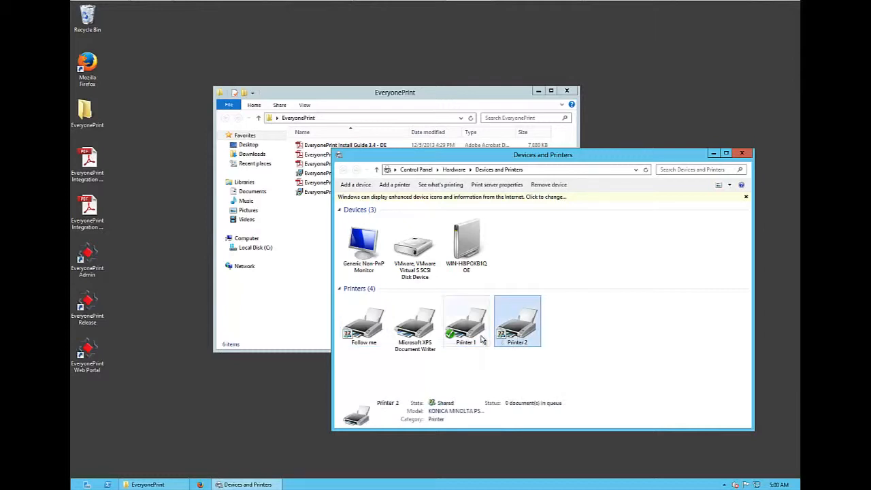
click(470, 339)
click(522, 338)
click(519, 360)
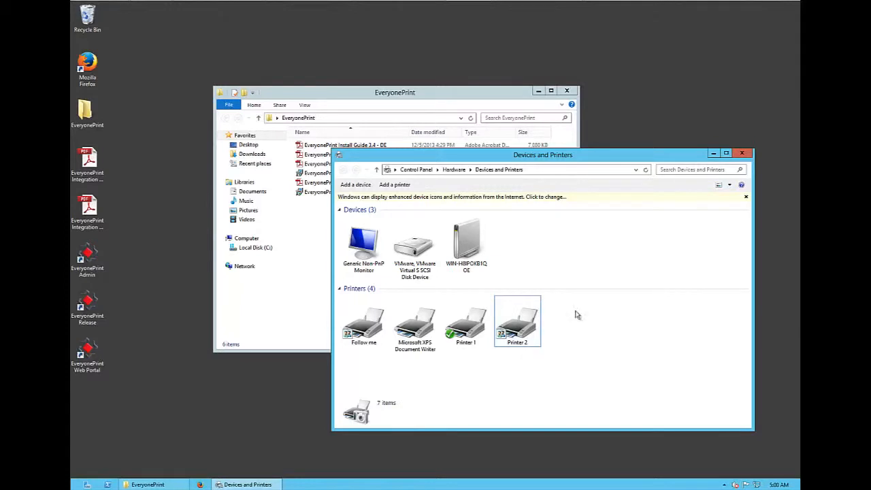
click(713, 154)
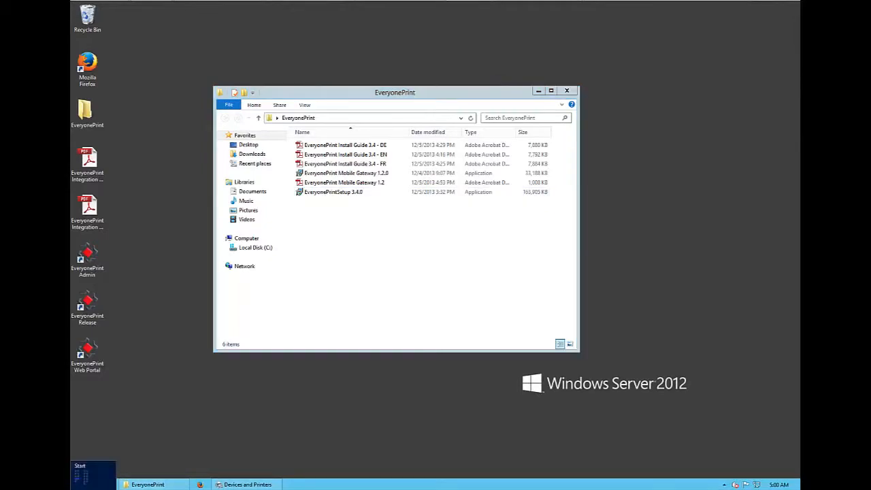
- Launch Word 2013 with a blank document to check that it opens, and close it
click(76, 483)
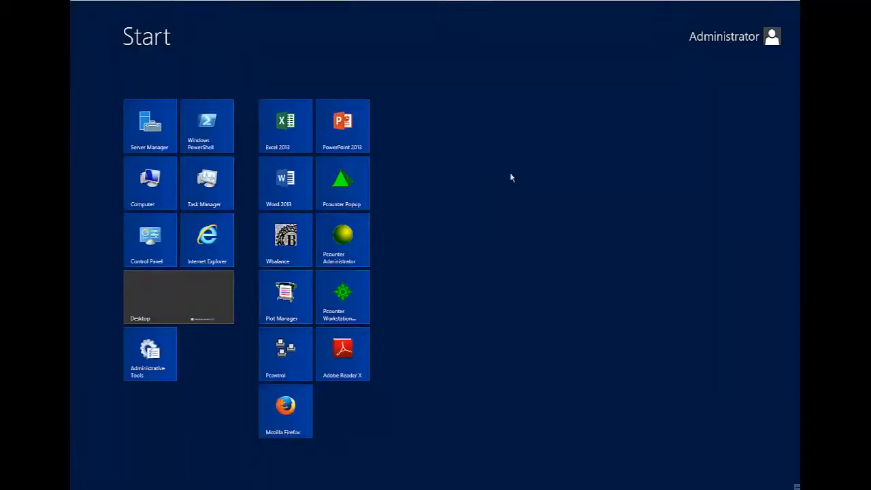
click(280, 182)
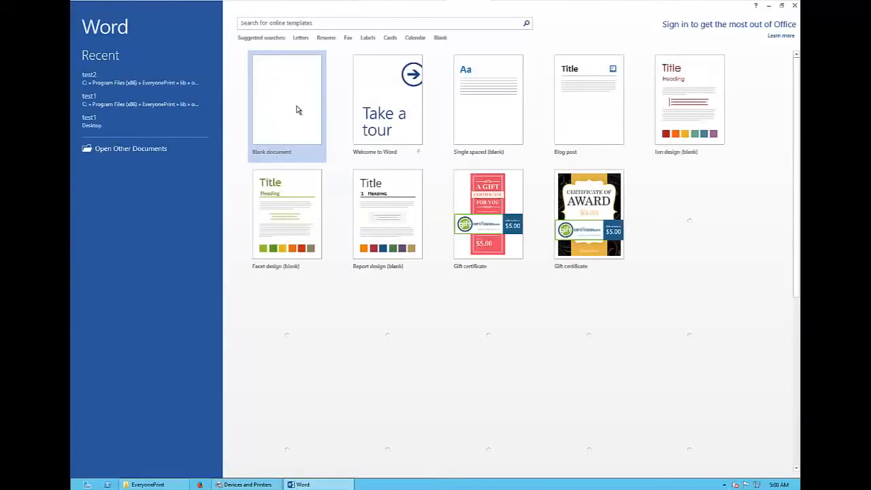
click(296, 110)
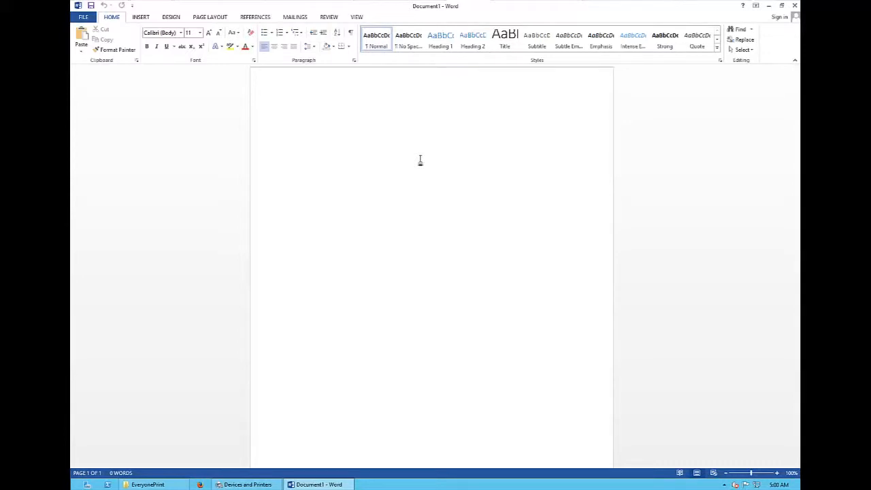
click(795, 7)
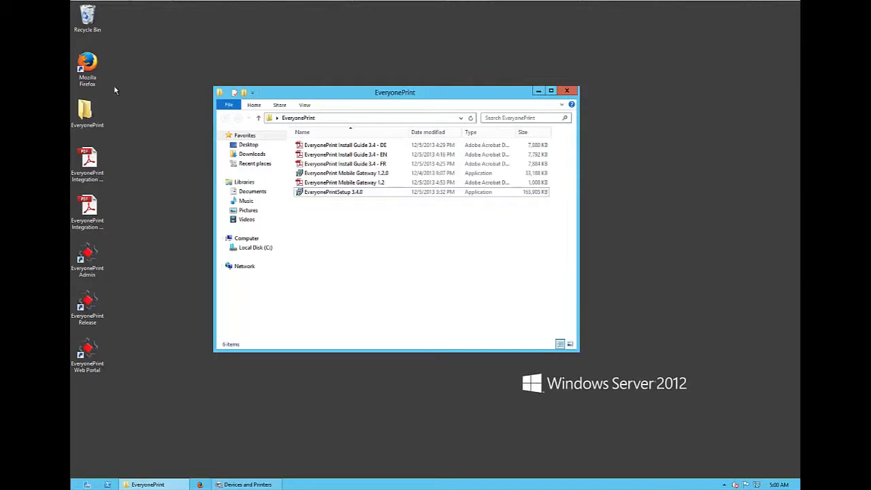
- View the Download page on everyoneprint.com in Firefox, and close the browser
double_click(87, 65)
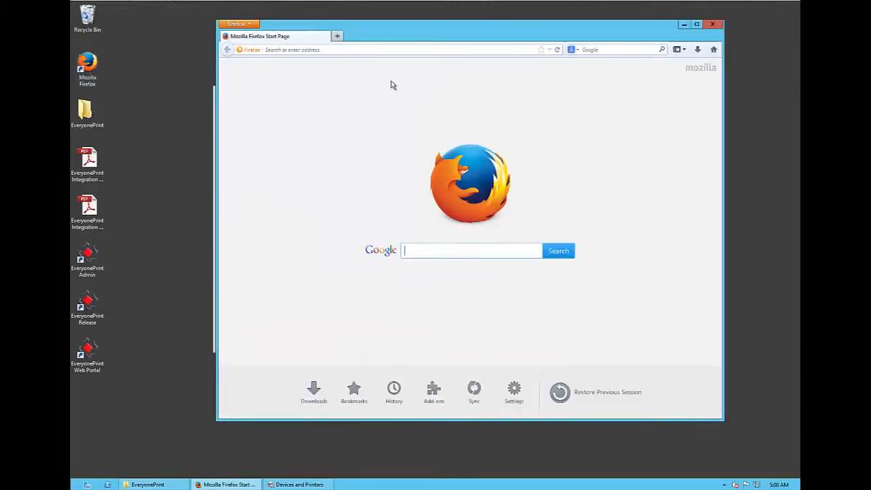
key(ctrl+l)
text(everyoneprint.com/)
key(Return)
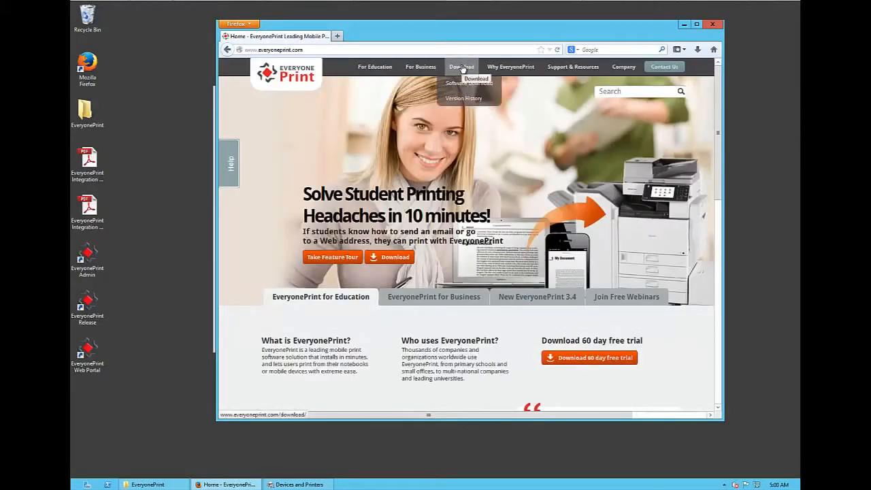
click(462, 67)
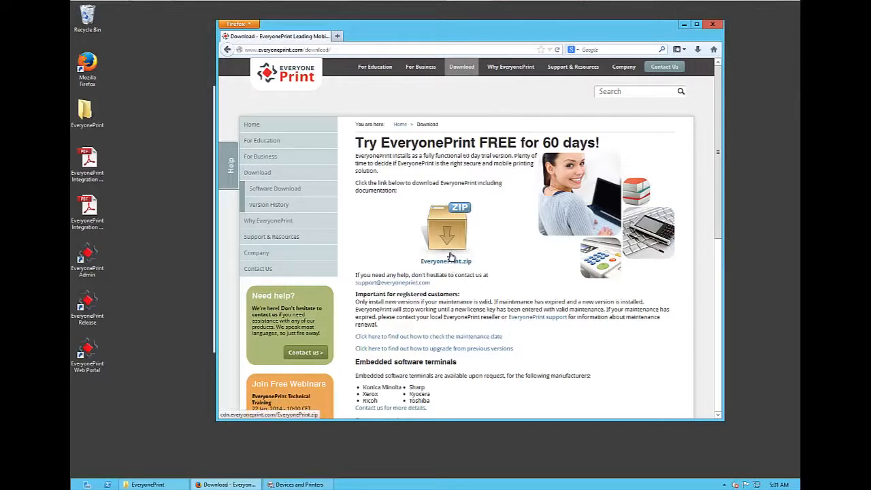
click(712, 24)
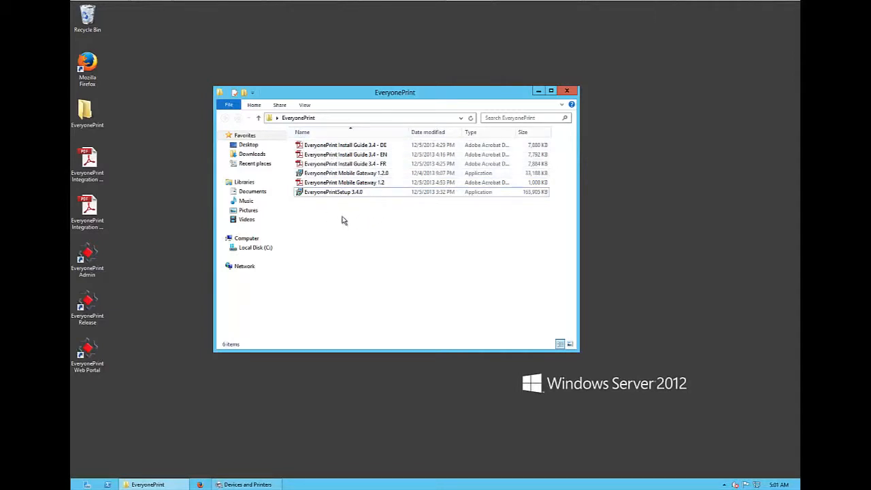
- Review the EveryonePrintSetup 3.4.0 and Mobile Gateway 1.2.0 installers and the setup file's run options, and close the folder
click(343, 195)
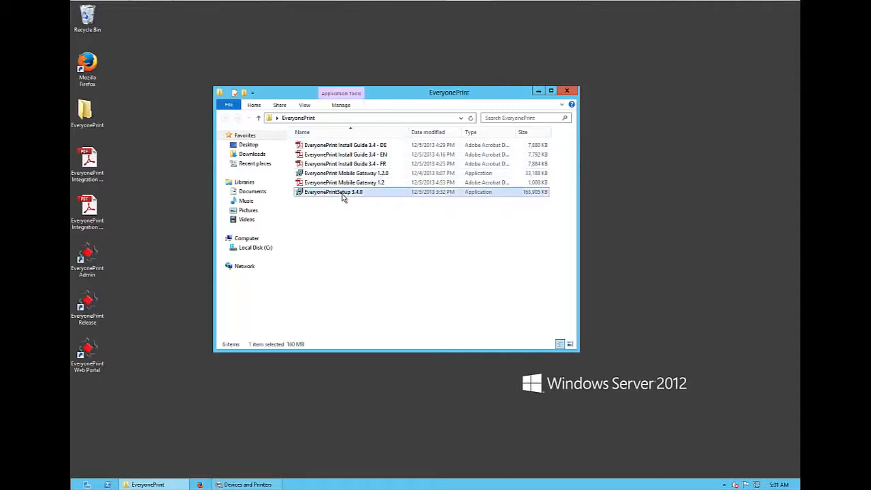
click(400, 176)
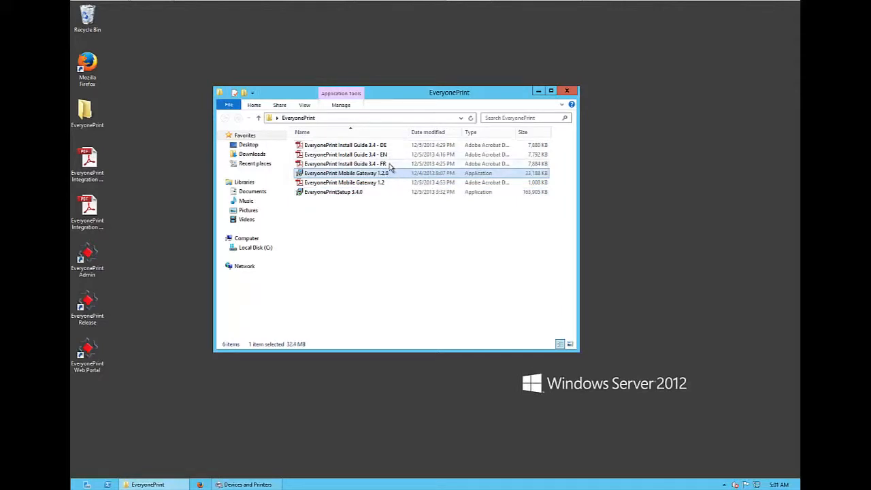
click(381, 207)
click(354, 192)
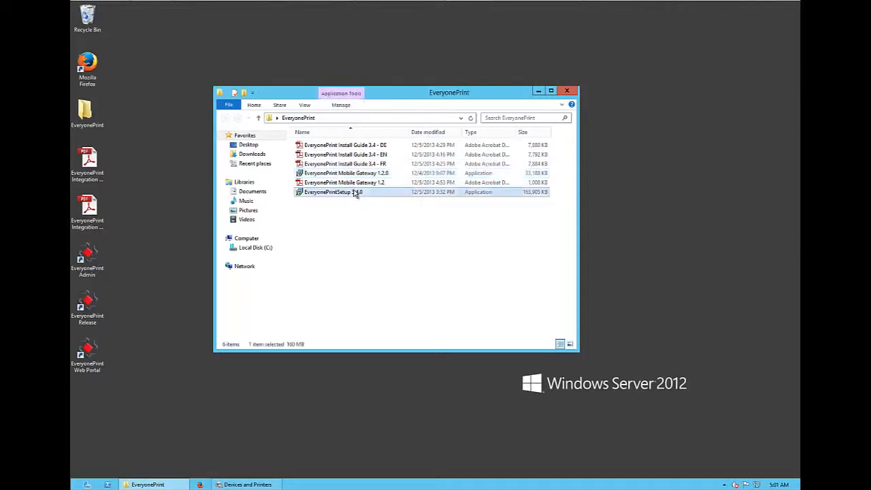
right_click(354, 194)
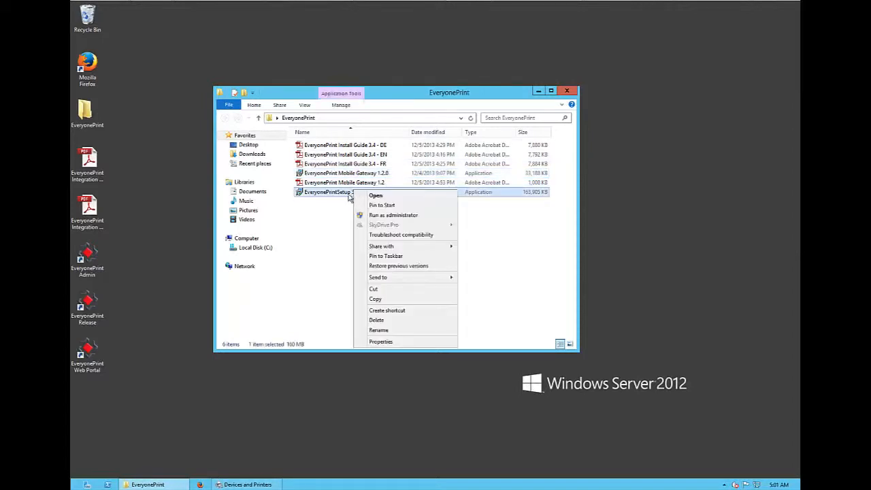
click(306, 229)
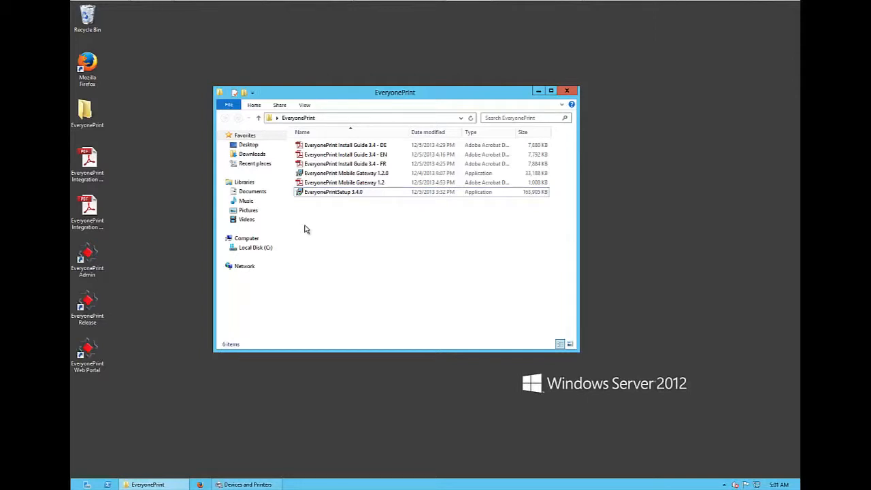
click(566, 94)
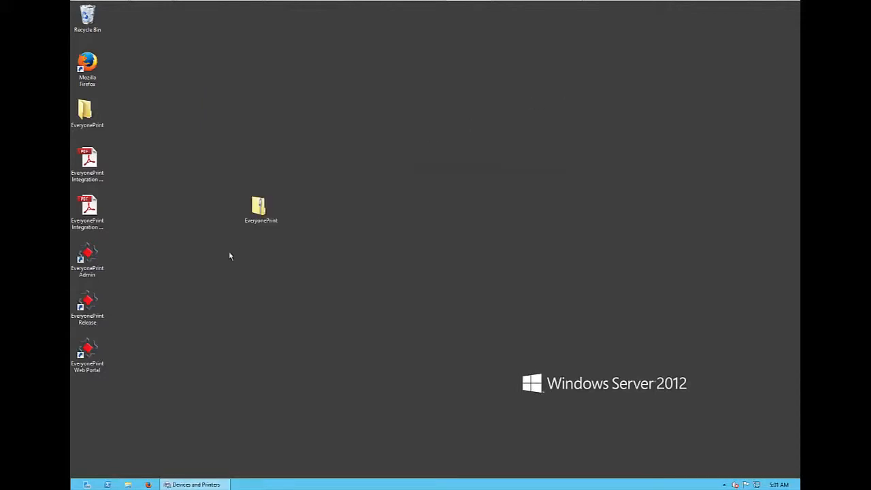
- Open EveryonePrint Admin from the desktop and sign in with the administrator username and password
double_click(94, 266)
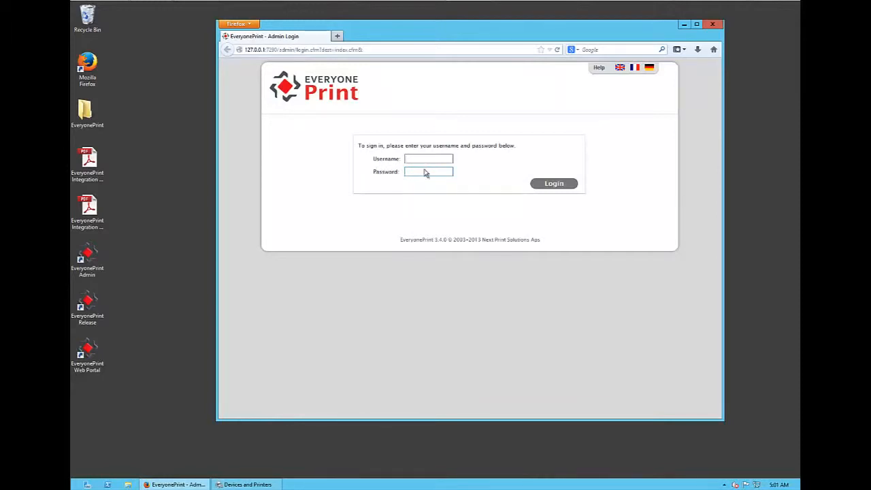
text(admin)
key(Tab)
text(adm)
key(Return)
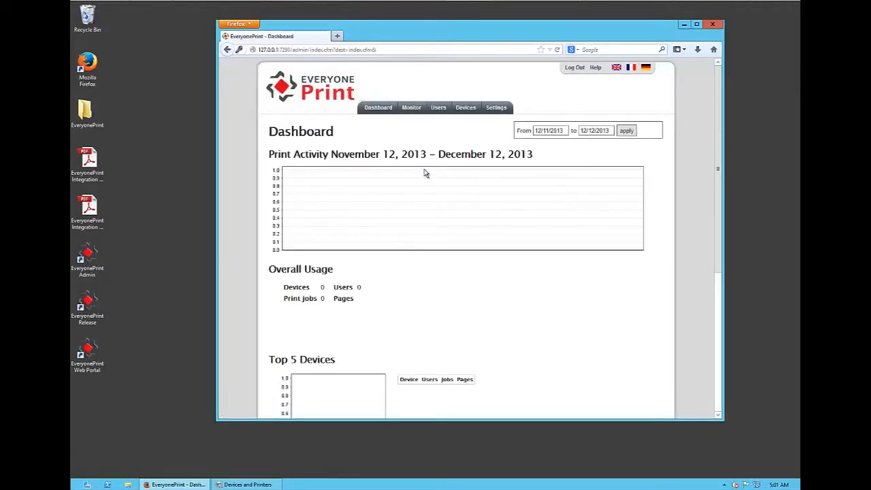
- Test the LDAP server 192.168.0.190 in EveryonePrint's User Authentication settings
click(466, 111)
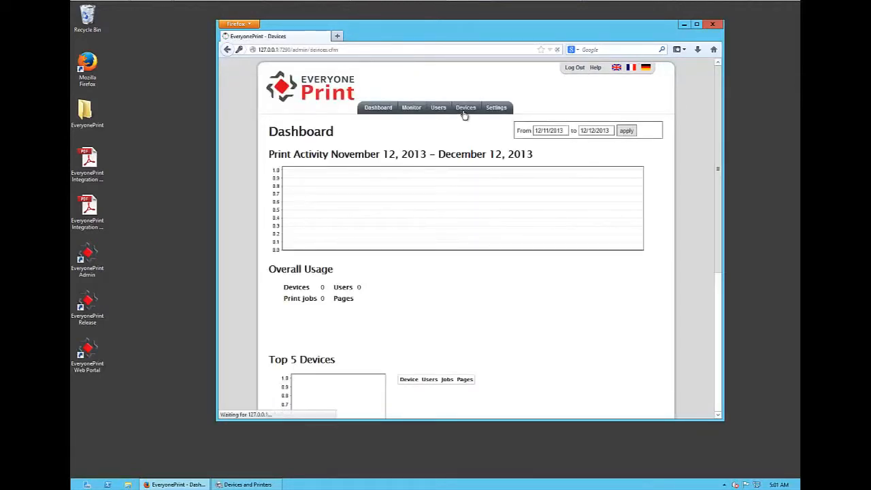
click(497, 112)
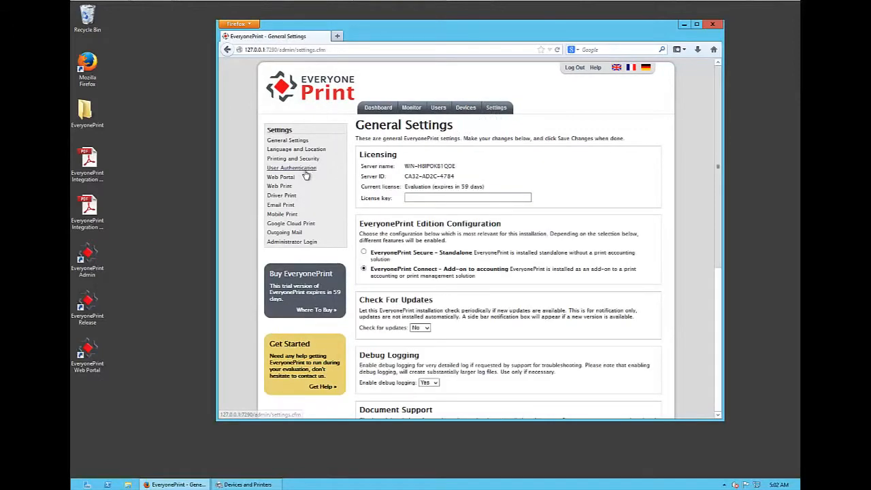
click(304, 170)
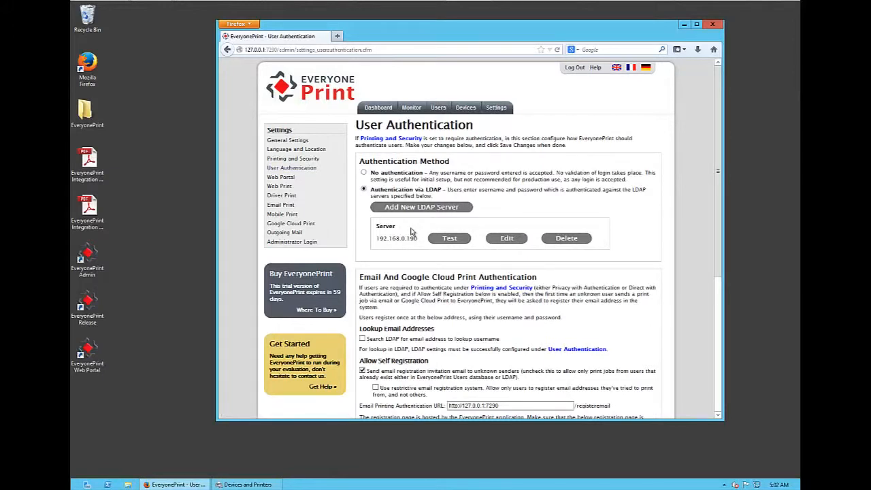
click(450, 239)
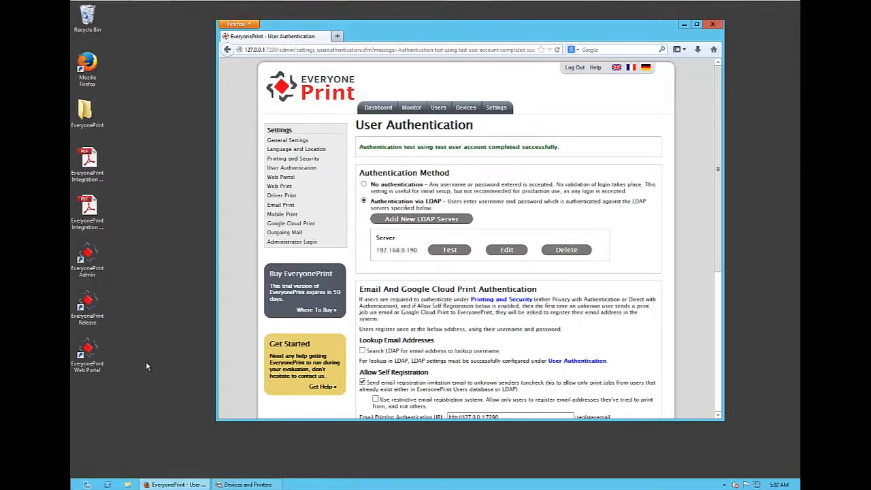
- Open the English EveryonePrint 3.4 install guide and read section 3.18 Configure Google Cloud Print through to the 3.19 configuration summary
double_click(85, 114)
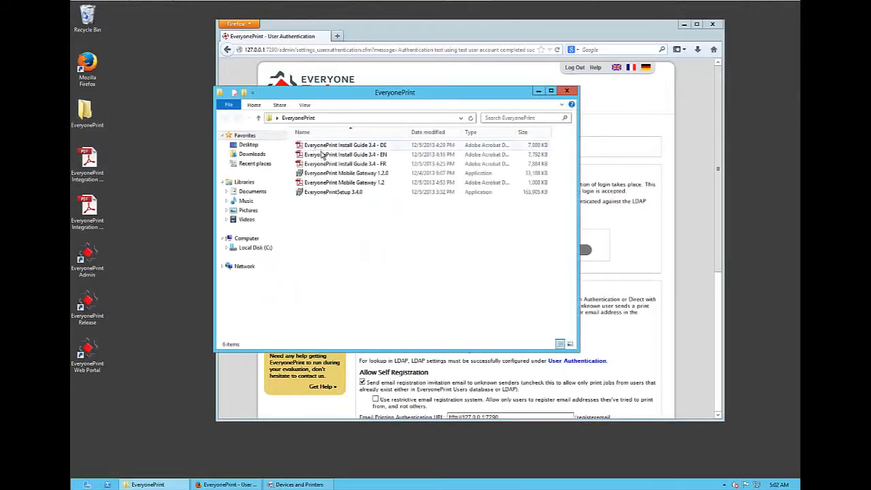
double_click(322, 155)
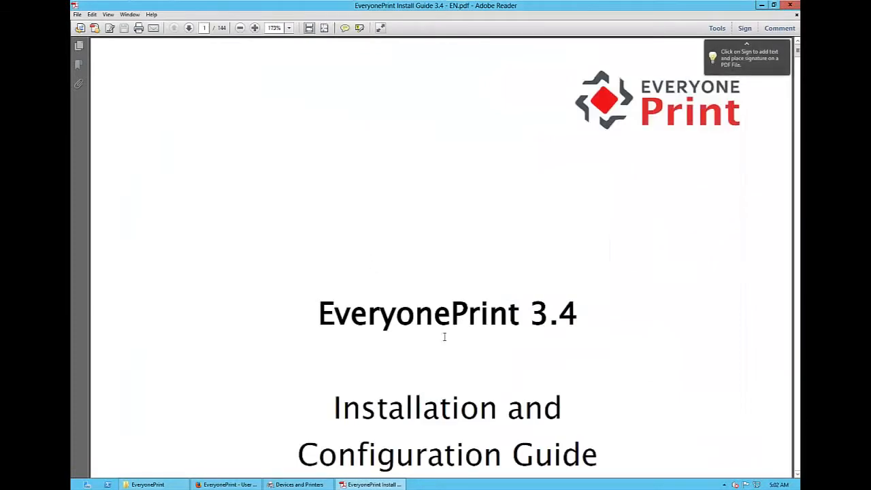
click(798, 271)
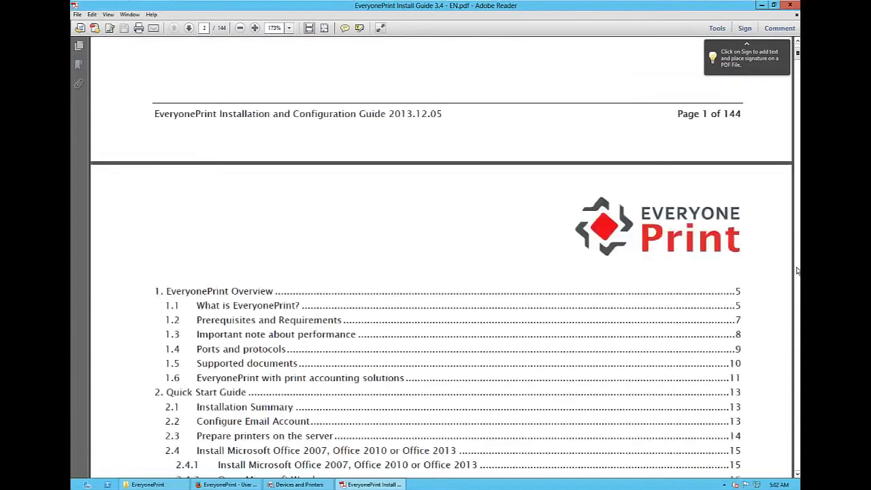
click(798, 271)
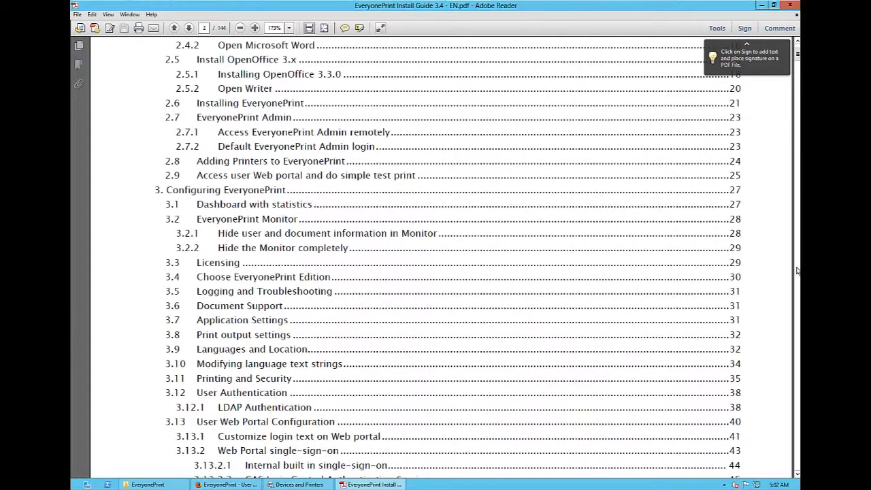
click(798, 270)
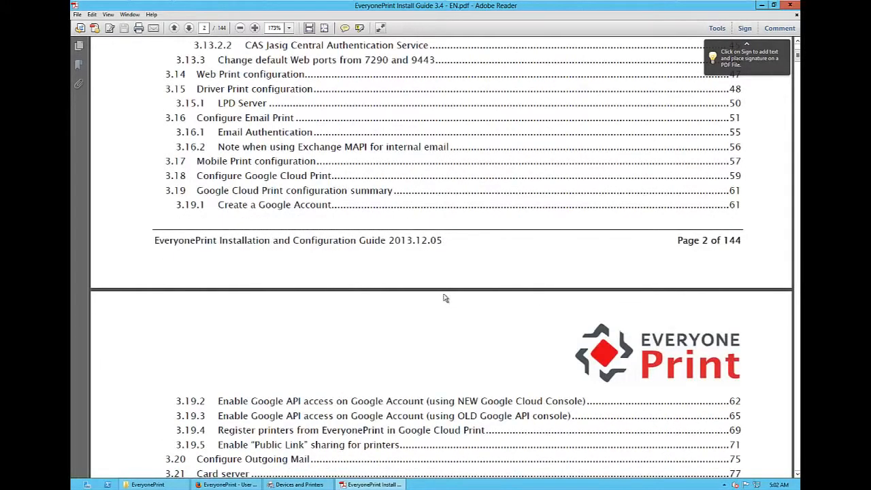
click(285, 176)
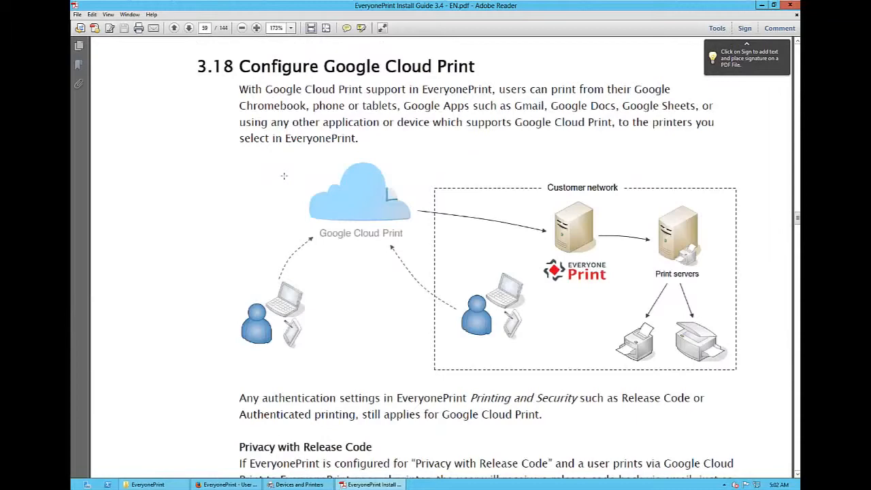
scroll(284, 175, down, 3)
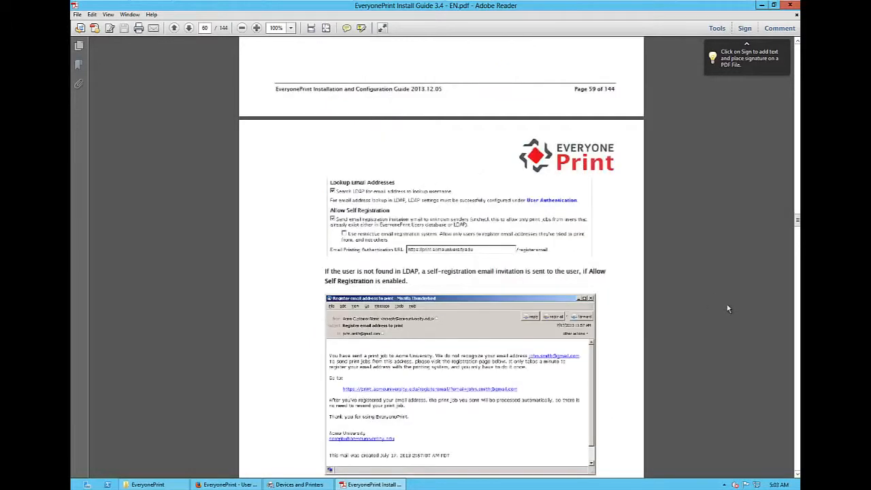
scroll(727, 308, down, 10)
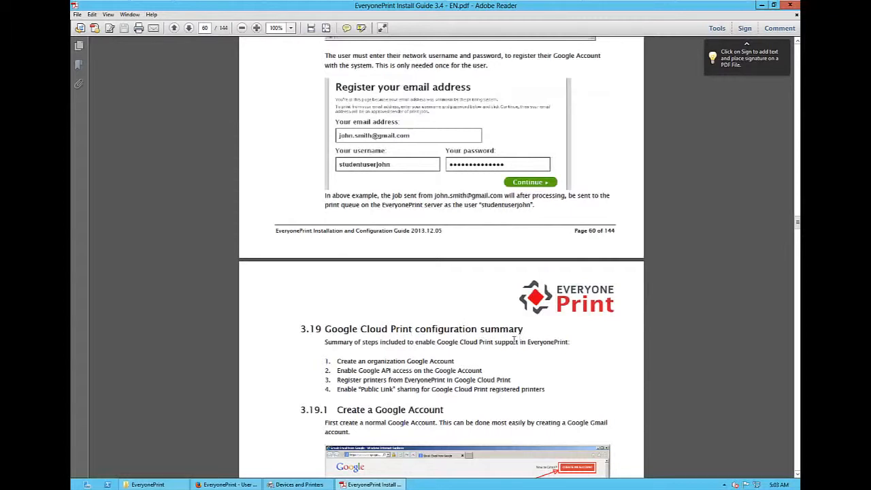
- Examine the four setup tasks in section 3.19 Google Cloud Print configuration summary, highlighting the account creation and API access lines
scroll(648, 384, up, 1)
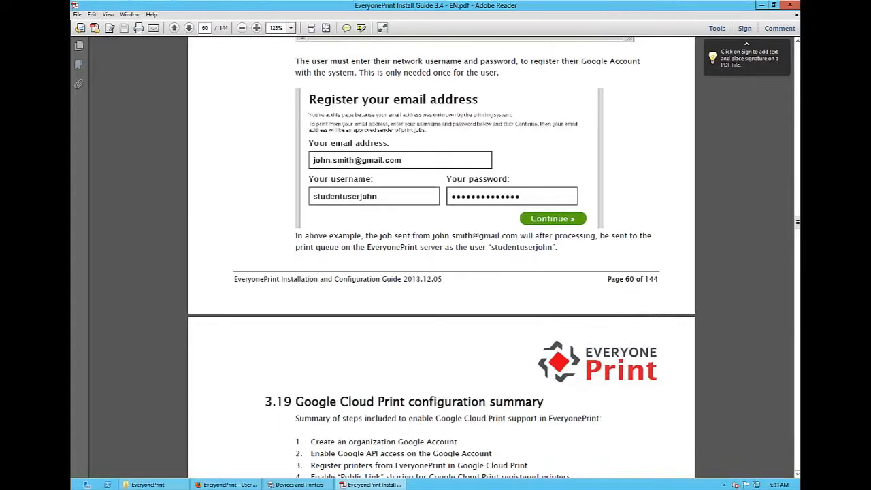
click(798, 474)
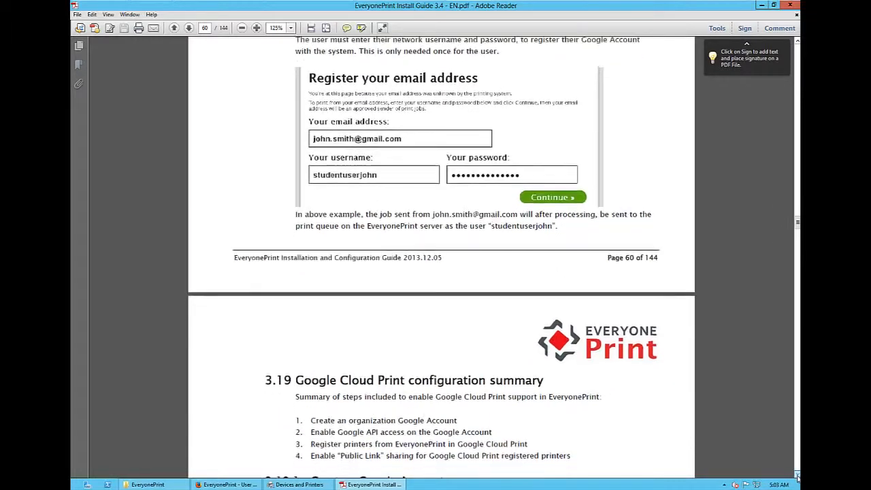
click(797, 474)
click(797, 474)
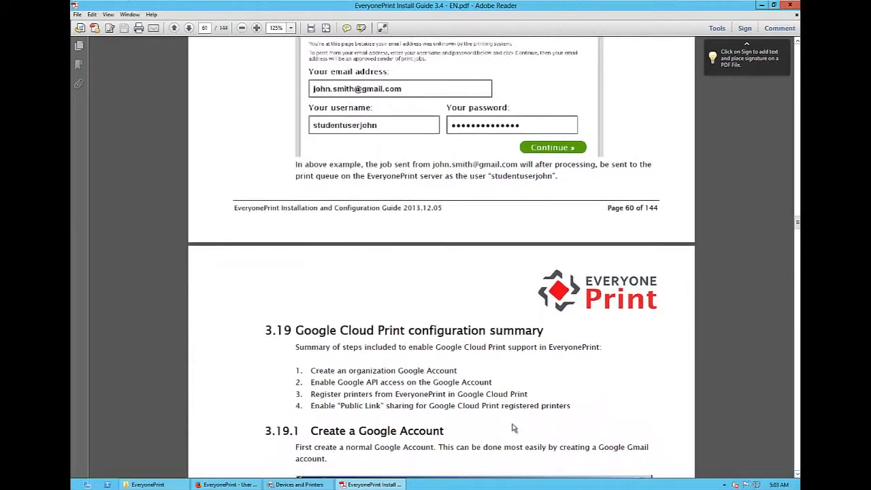
mouse_move(462, 381)
mouse_down()
mouse_move(335, 364)
mouse_move(459, 369)
mouse_up()
click(334, 365)
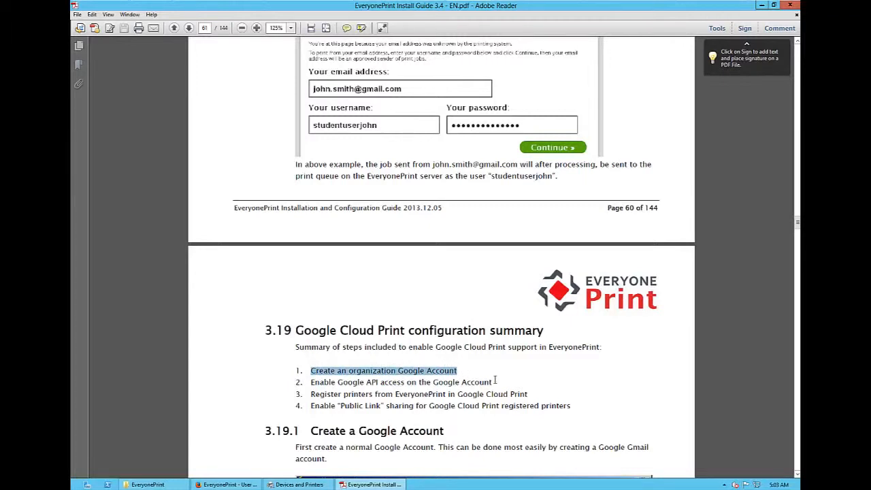
click(313, 384)
drag(311, 383, 492, 385)
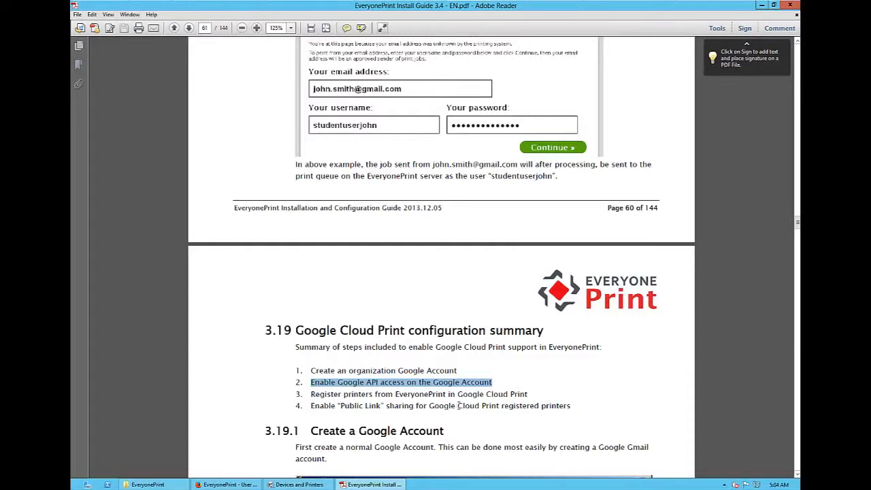
click(479, 406)
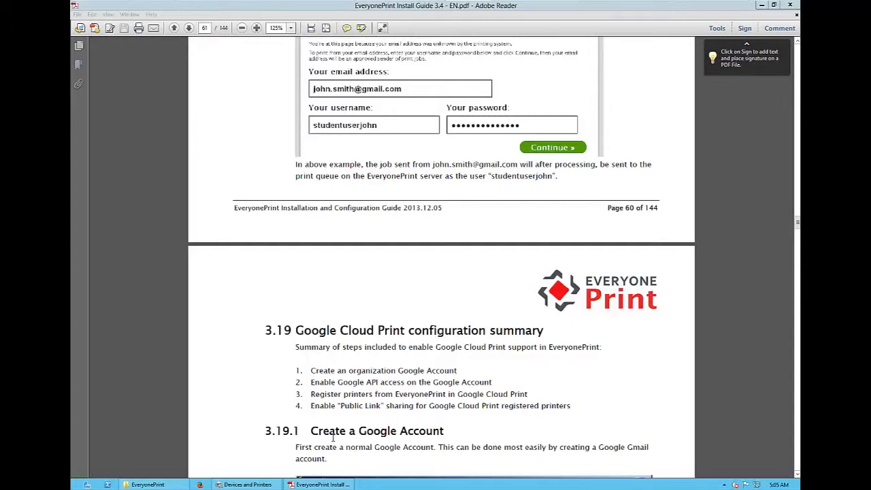
- Read on through section 3.19.1 to 3.19.2 of the guide and open its Google Cloud Console link
click(685, 373)
scroll(686, 374, down, 1)
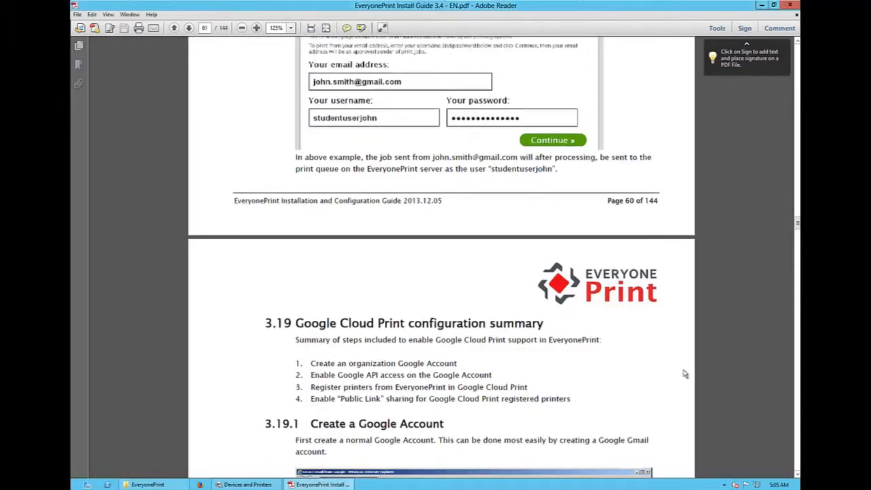
scroll(685, 373, down, 10)
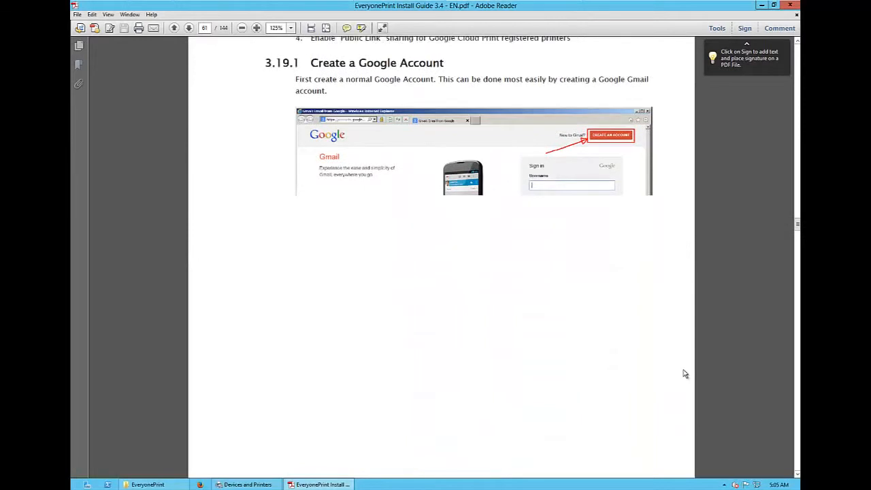
scroll(685, 374, down, 15)
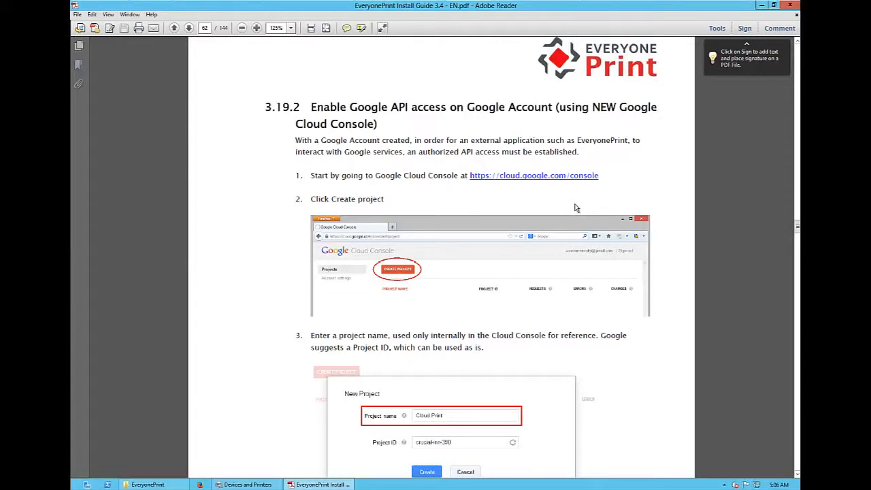
click(542, 178)
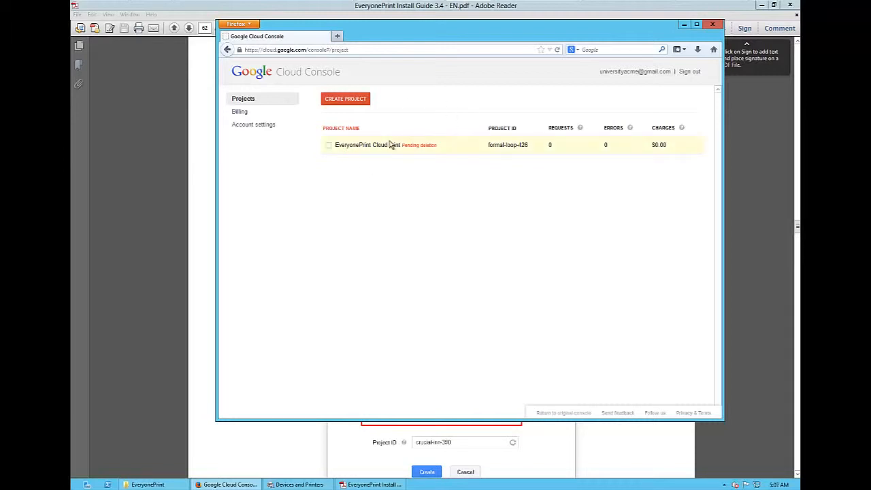
- Create a Google Cloud Console project named EveryonePrint Google Printing with the suggested project ID
click(347, 101)
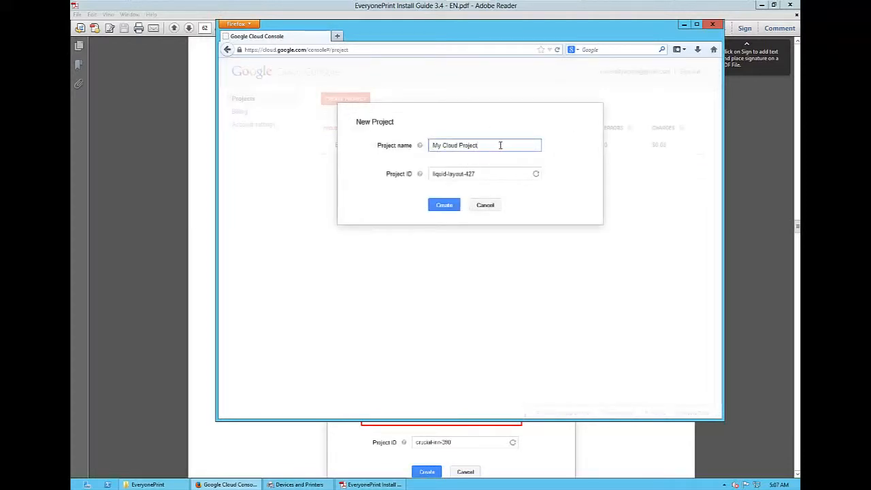
drag(500, 145, 414, 136)
text(Everyoneprint)
key(BackSpace)
key(BackSpace)
key(BackSpace)
key(BackSpace)
key(BackSpace)
text(Print Google Printing)
click(489, 177)
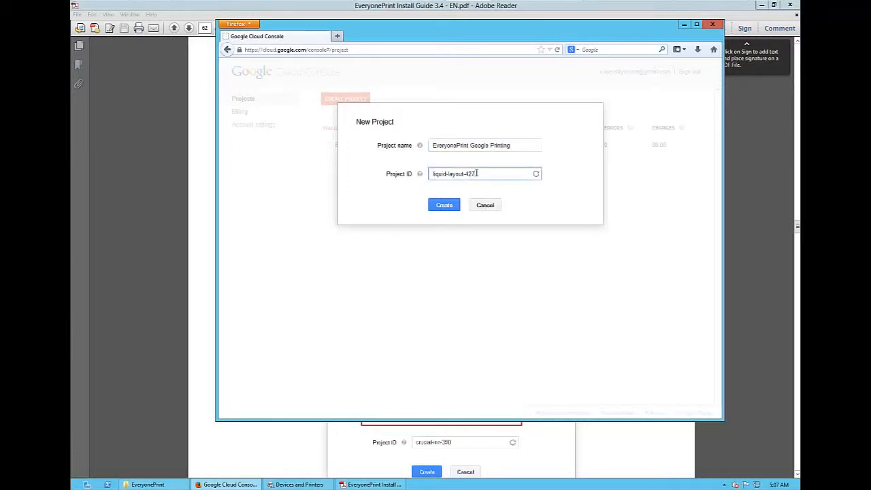
click(442, 210)
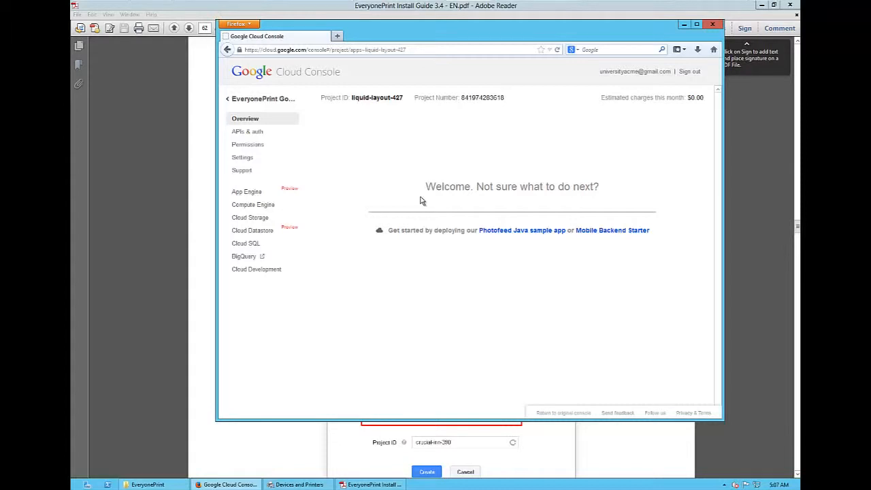
- Register a new application named EveryonePrint with the Native platform in the project's registered apps
click(239, 134)
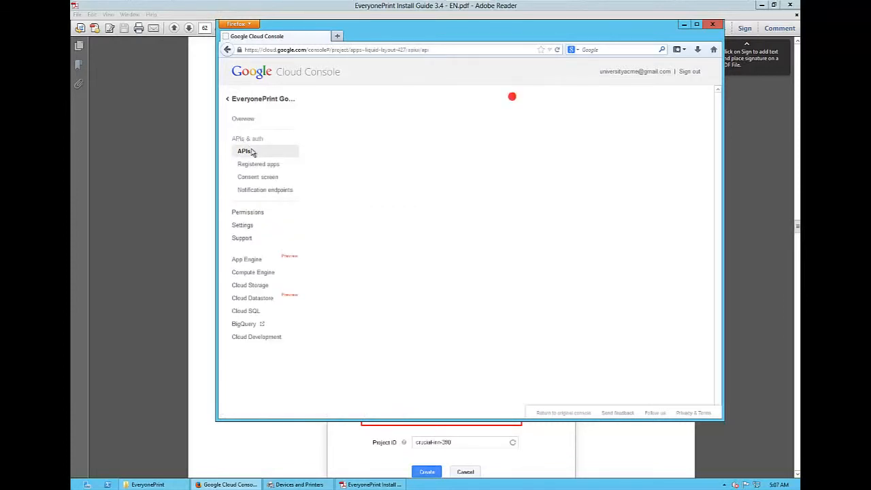
click(269, 169)
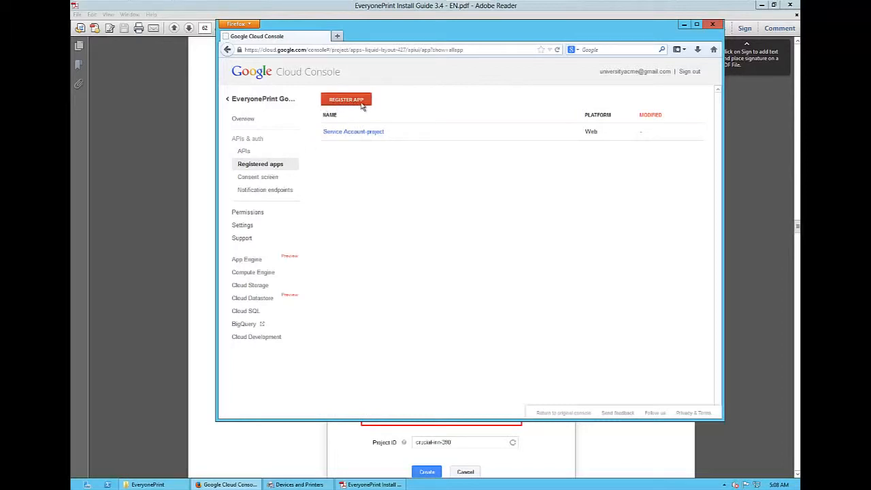
click(362, 106)
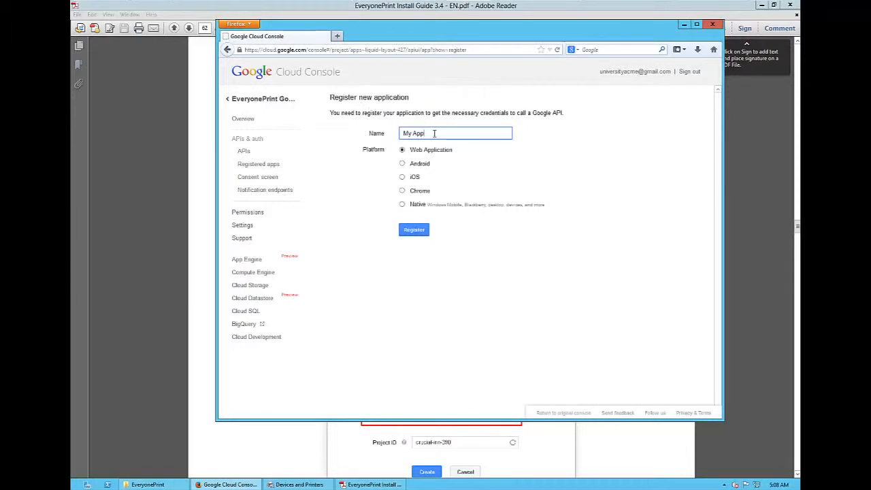
click(383, 135)
text(EveryonePrint)
click(403, 206)
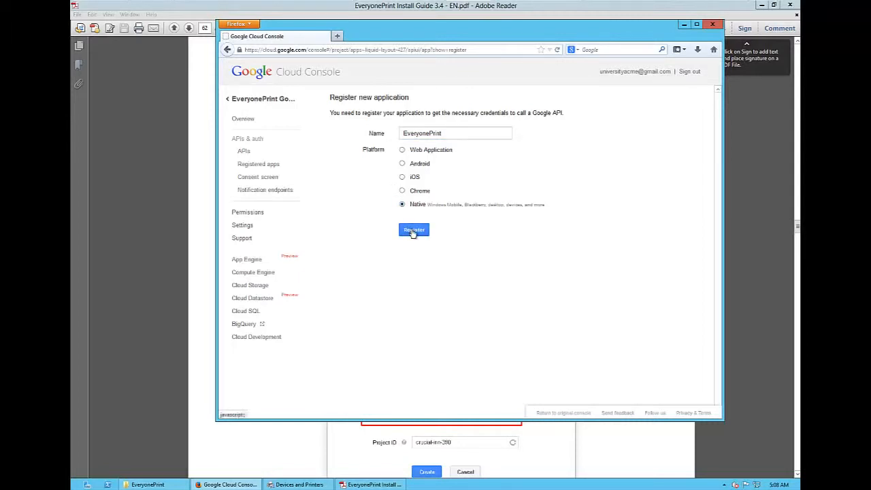
click(413, 232)
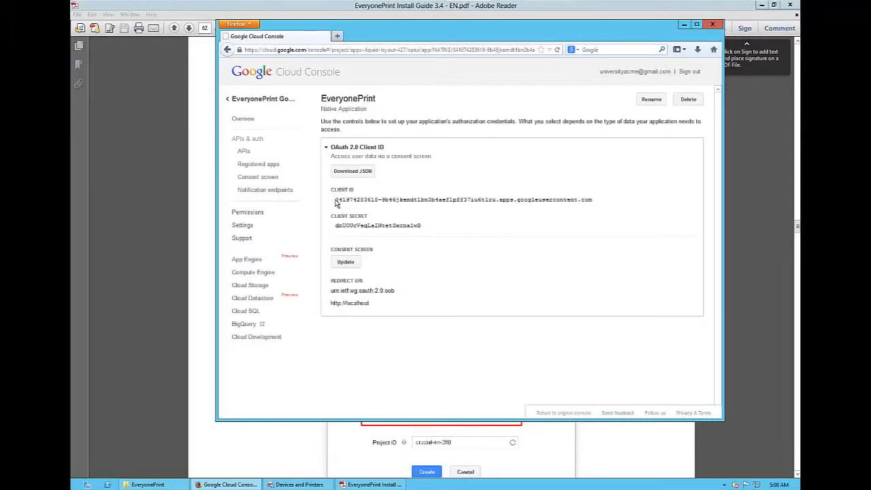
- Copy the registered app's OAuth 2.0 client ID and open the EveryonePrint admin login page in a new browser tab
drag(336, 202, 594, 199)
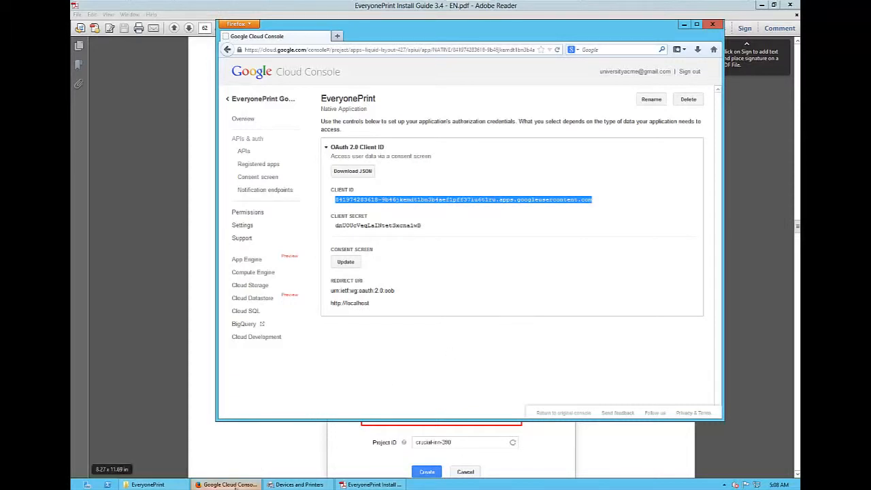
click(234, 486)
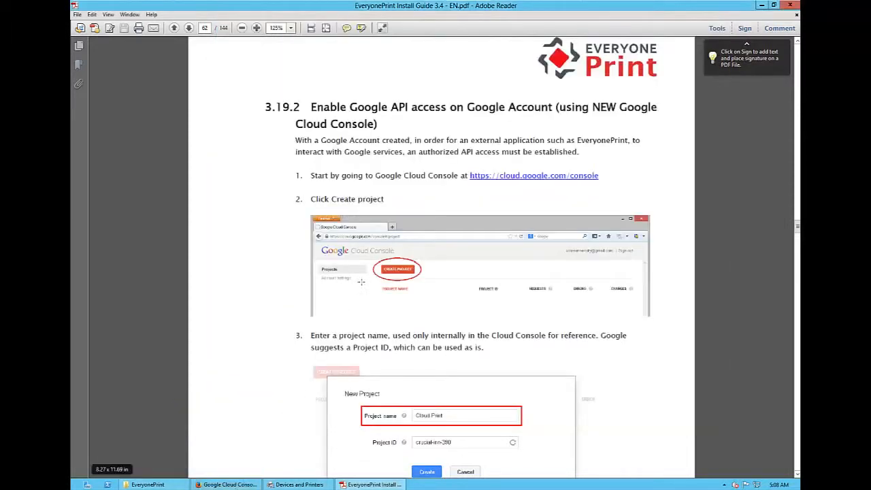
click(228, 484)
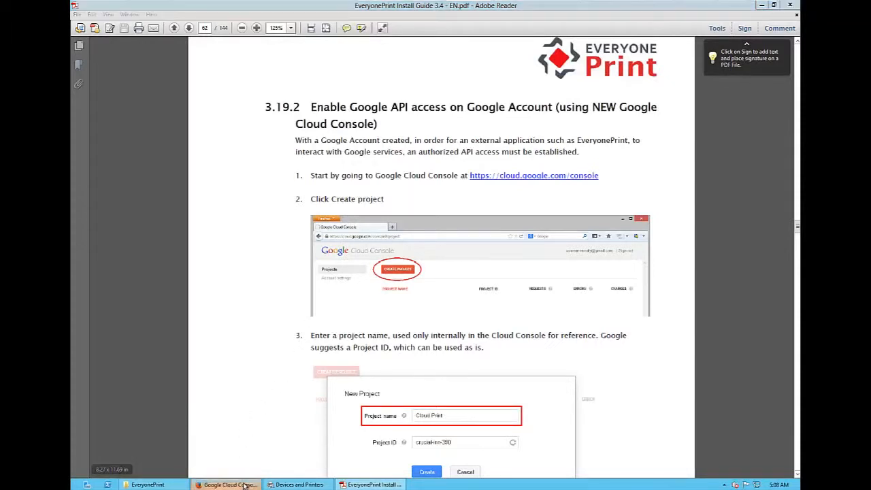
key(ctrl+t)
text(every)
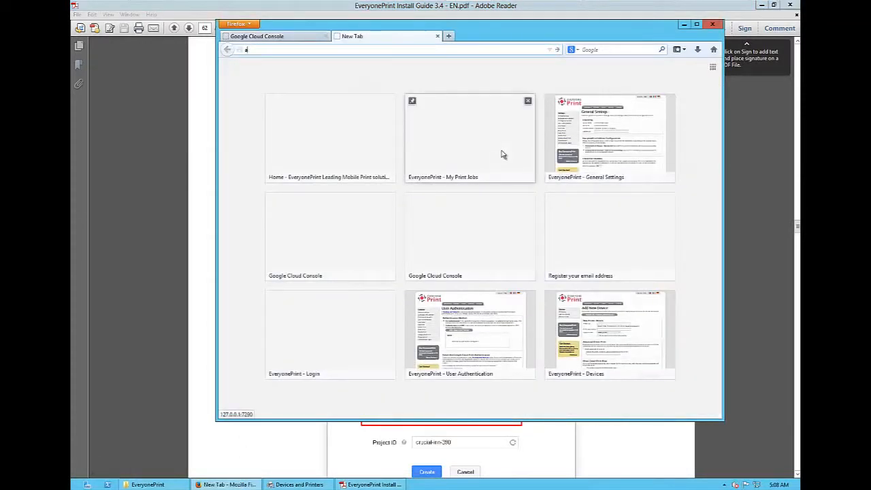
key(Down)
key(Return)
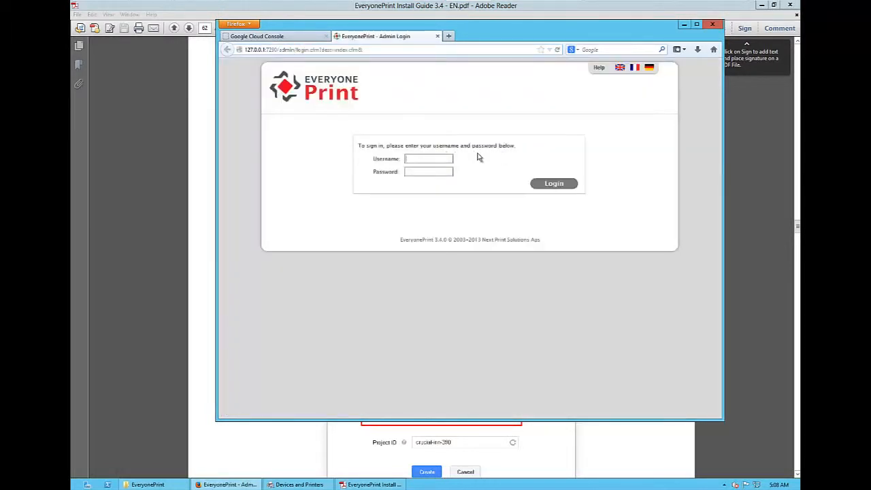
- Sign in to EveryonePrint with the administrator username and password and open the Google Cloud Print settings
text(admin)
key(Tab)
text(•••)
key(Return)
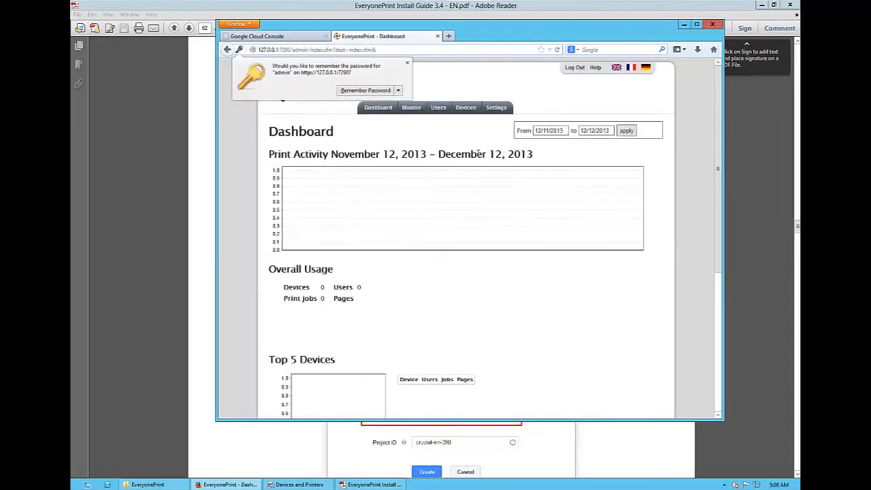
click(500, 115)
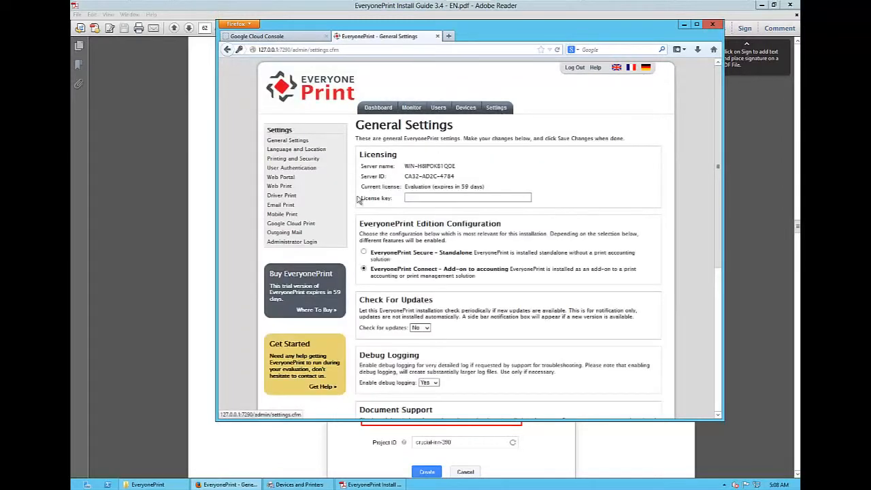
click(313, 224)
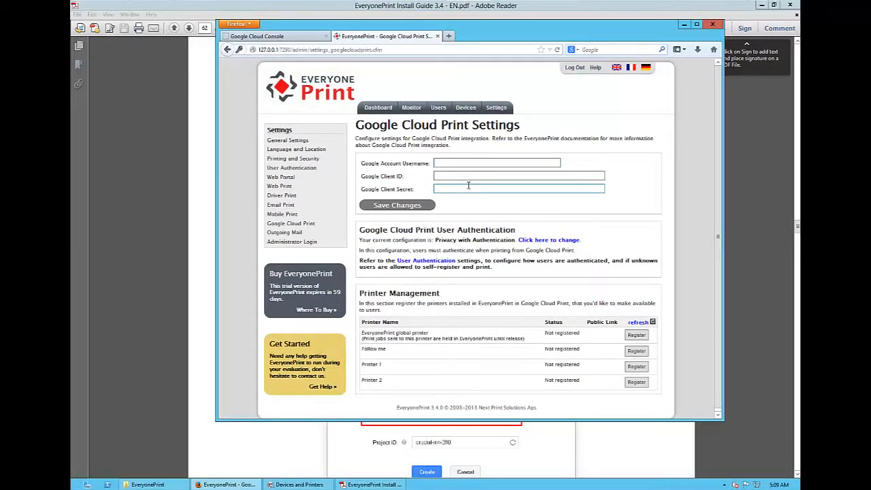
- Fill in the organization's Google account username and paste the copied Google client ID
key(Down)
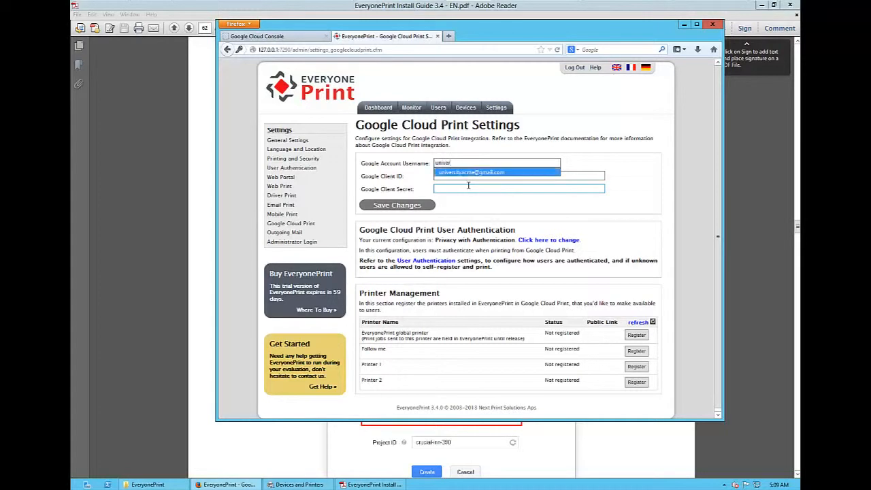
key(Return)
key(Tab)
key(ctrl+v)
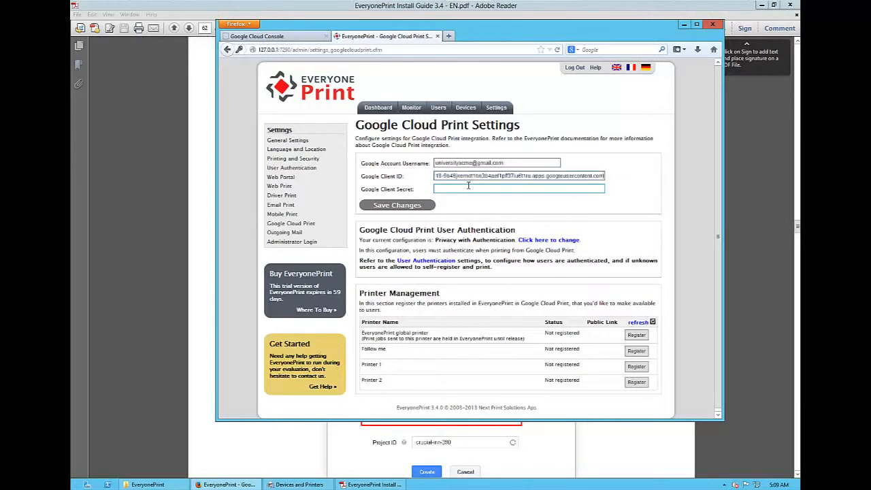
- Copy the client secret from Google Cloud Console into EveryonePrint's Google Client Secret field and save the changes
click(306, 37)
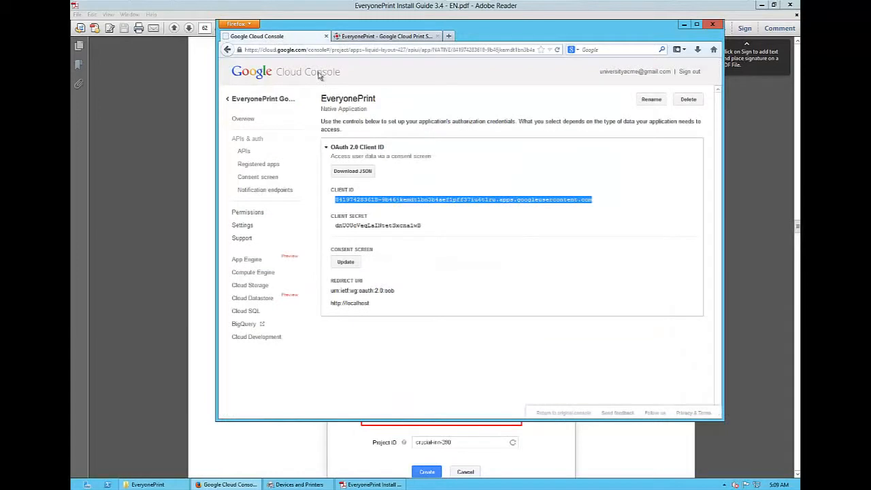
double_click(349, 225)
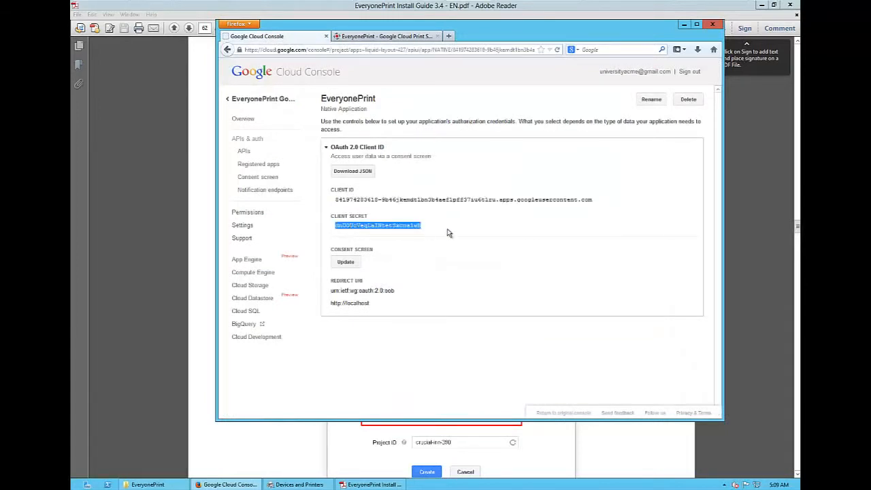
key(ctrl+Tab)
key(Tab)
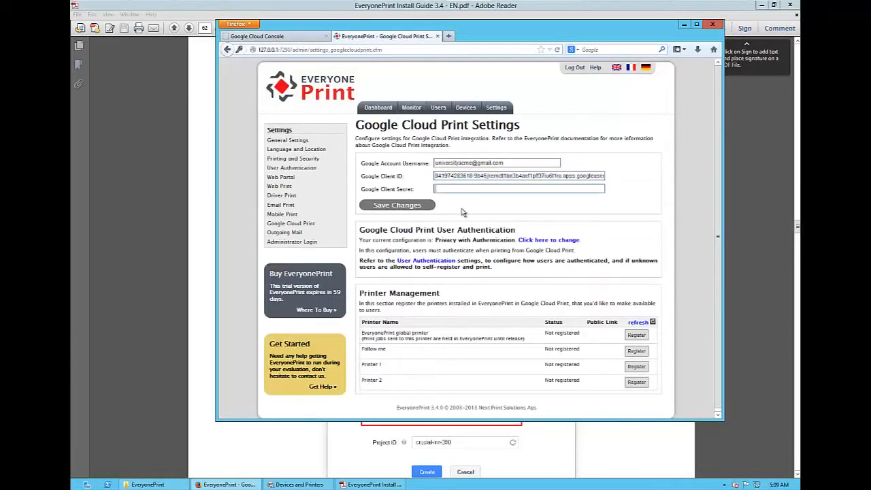
key(ctrl+v)
click(417, 205)
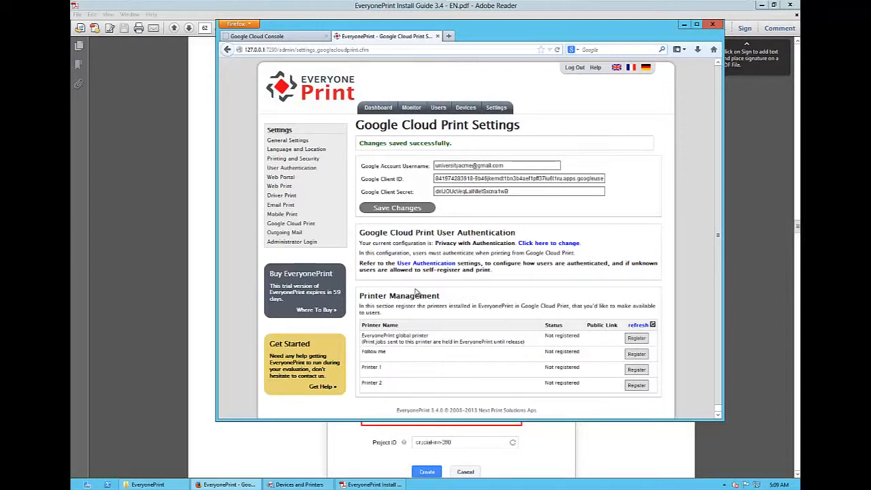
- Review the email and Google Cloud Print authentication options in EveryonePrint's User Authentication settings
click(297, 170)
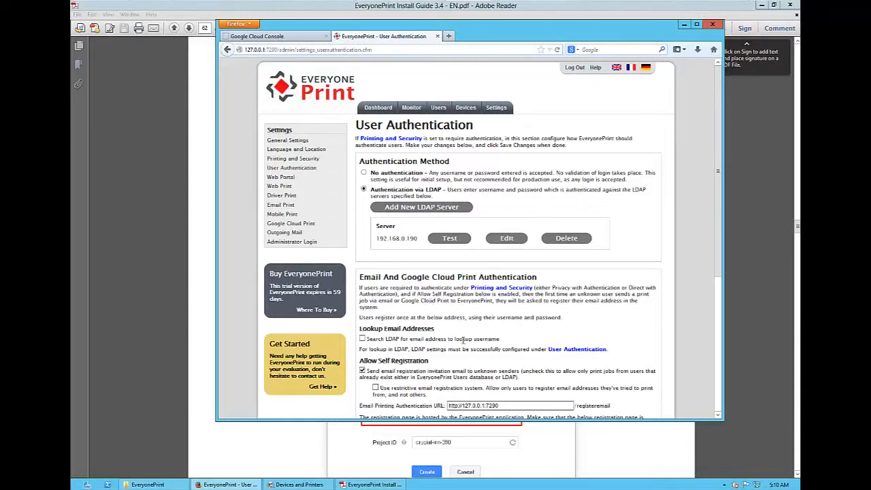
scroll(463, 340, down, 3)
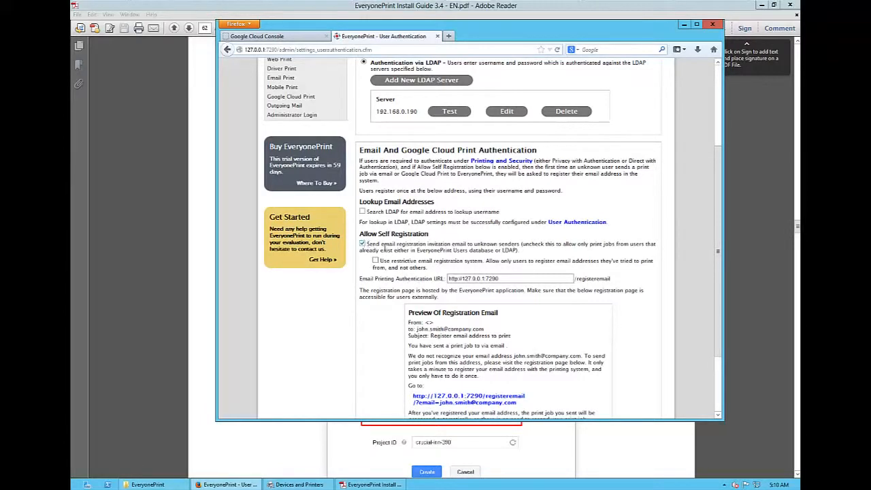
scroll(473, 259, up, 1)
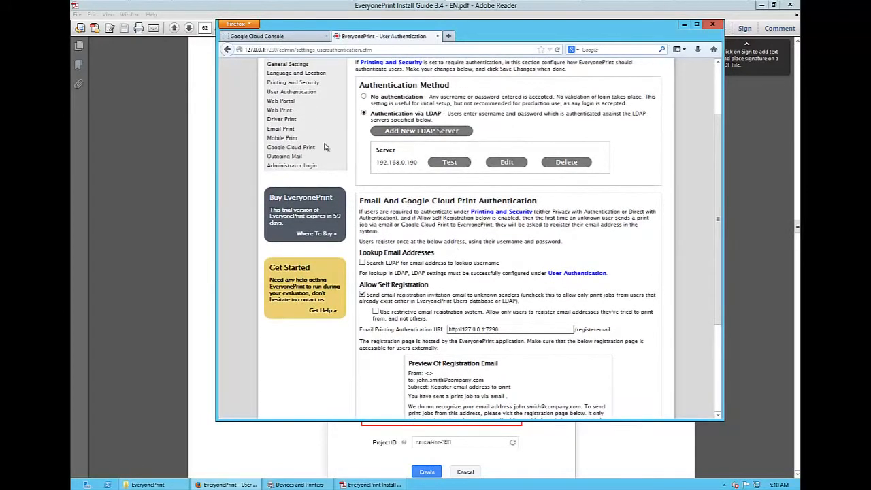
- Open EveryonePrint's Outgoing Mail settings and set the outgoing mail server to mail.everyoneprint.com
click(288, 157)
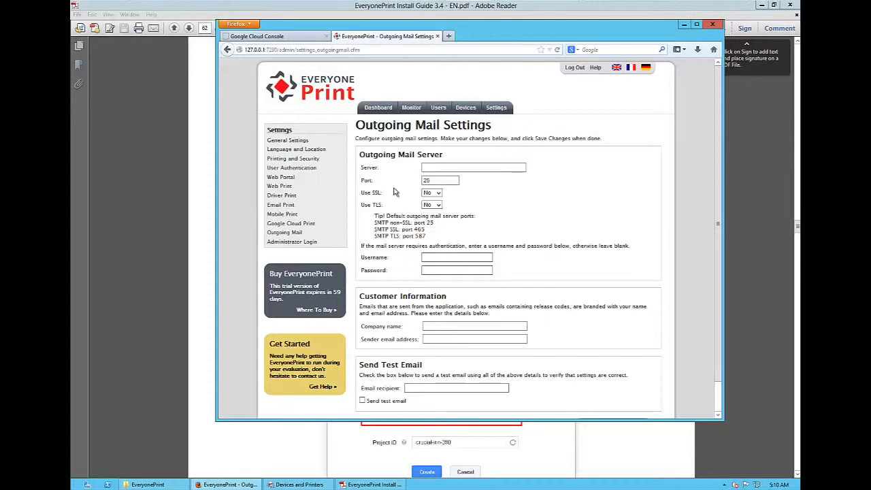
text(mail.every)
key(Down)
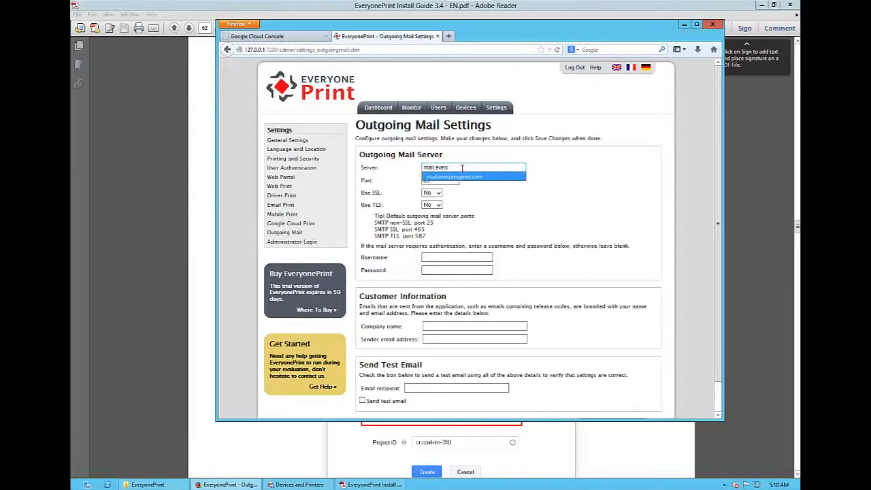
key(Tab)
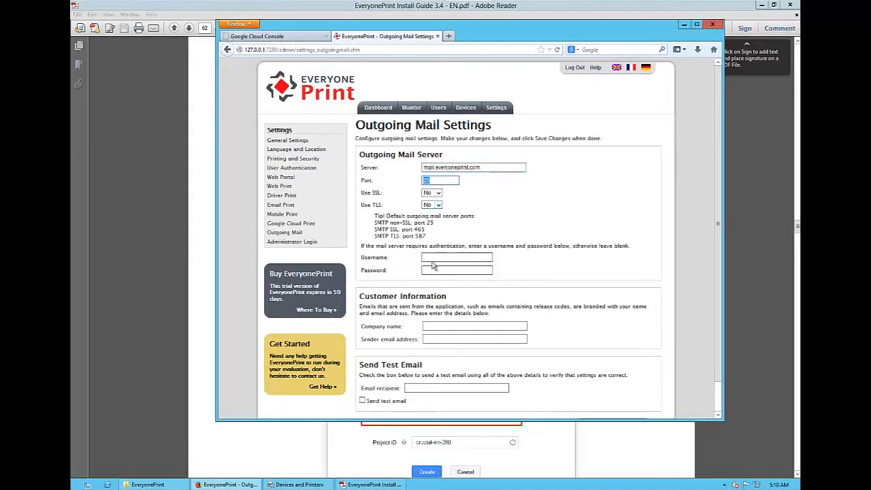
- Set the company name to EveryonePrint, fill in the no-reply sender email address, and save the outgoing mail settings
click(431, 325)
text(no)
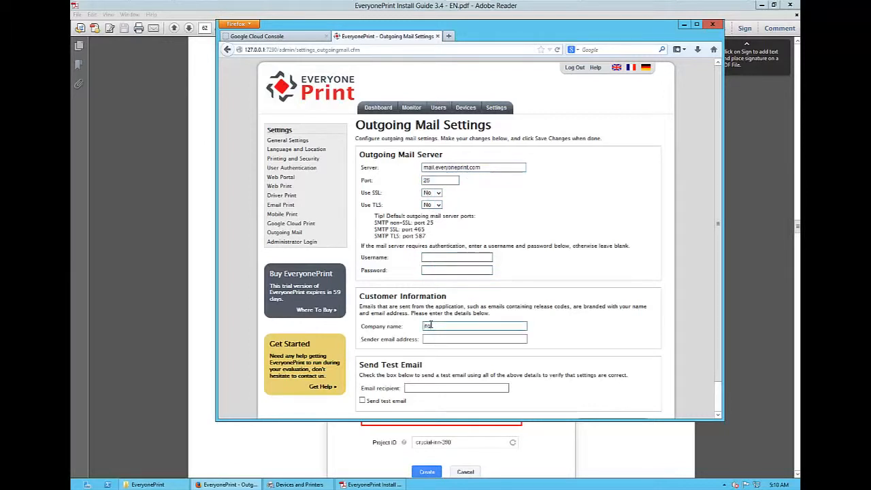
key(BackSpace)
text(EveryonePrint)
key(Down)
key(Tab)
text(no)
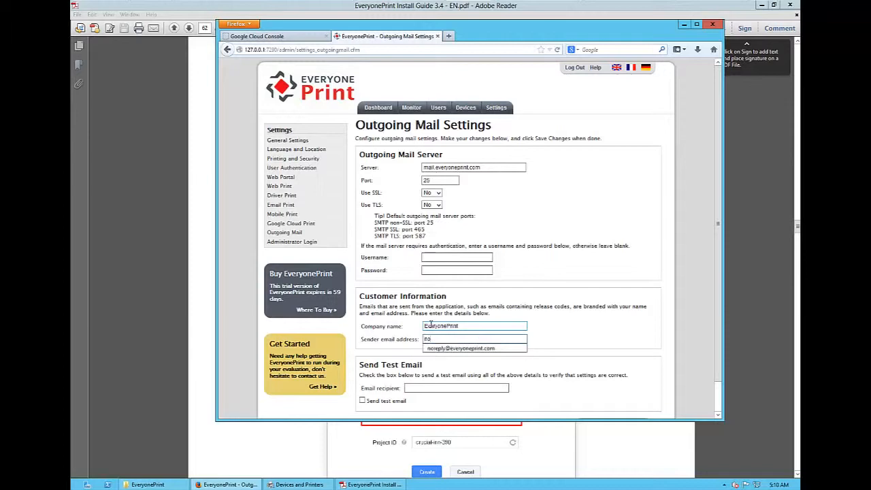
key(Down)
key(Tab)
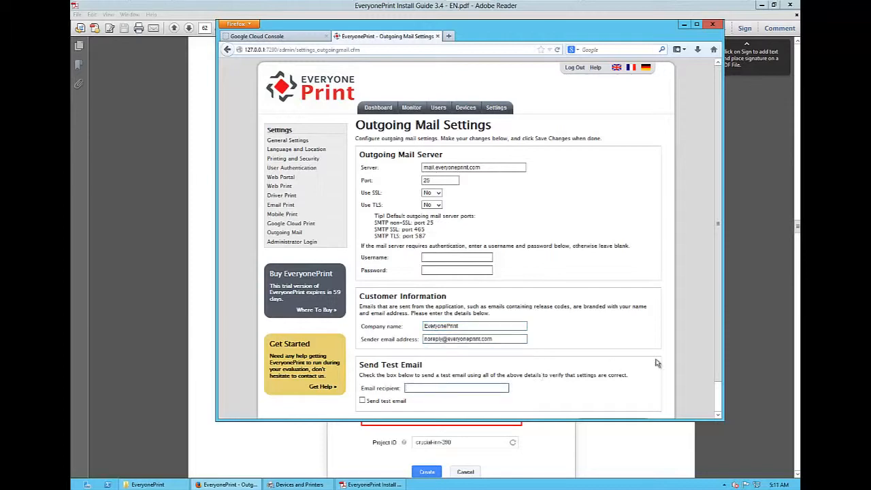
scroll(659, 364, down, 1)
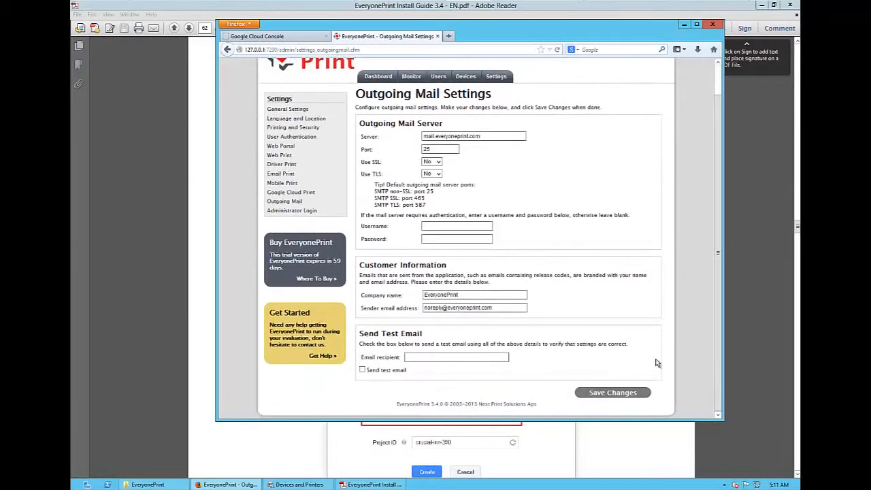
click(615, 399)
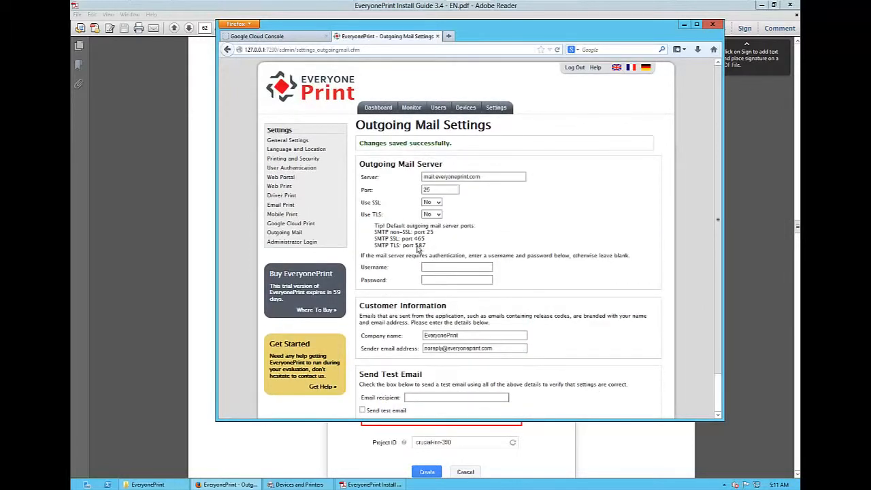
- Register the Follow me printer from EveryonePrint's Google Cloud Print settings and authenticate it with the Google account
click(303, 223)
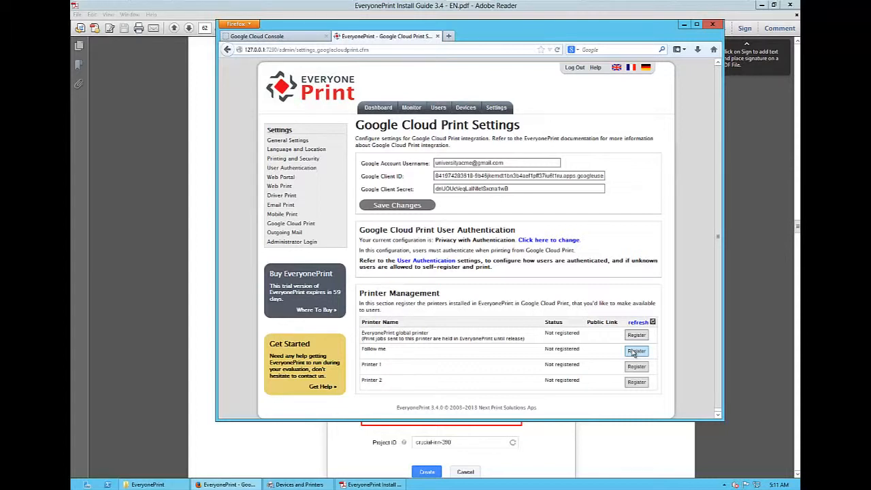
click(635, 352)
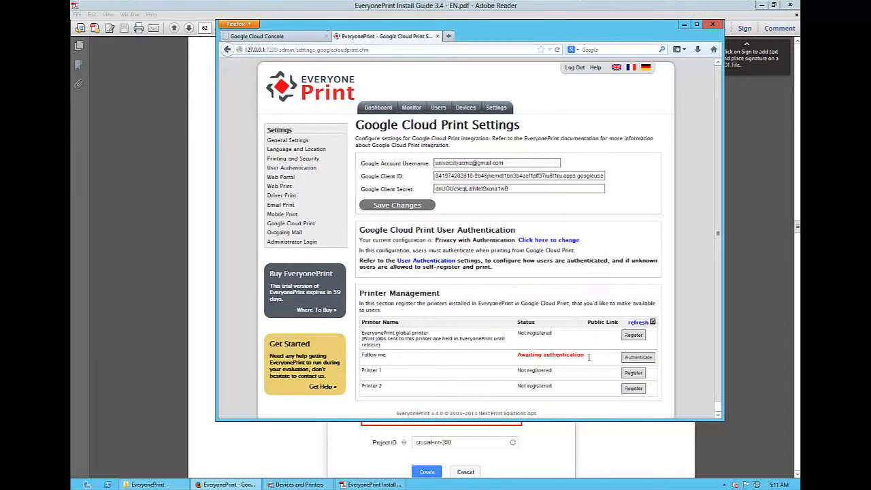
click(637, 358)
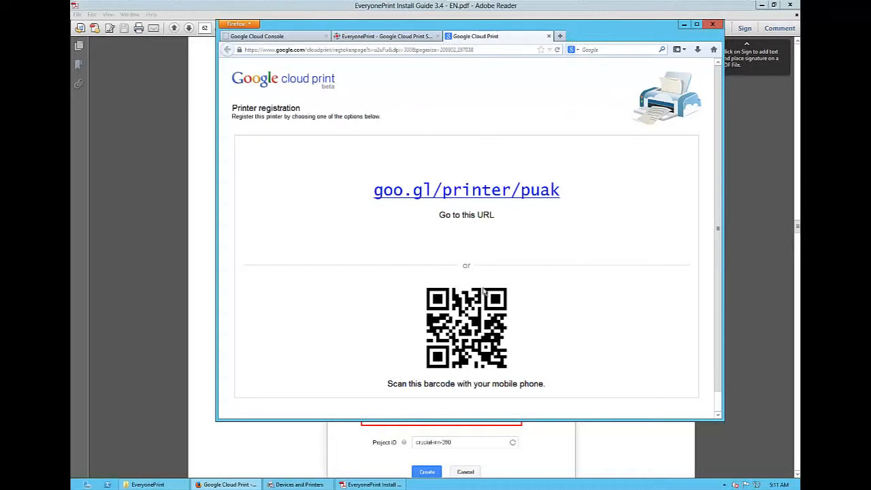
click(486, 199)
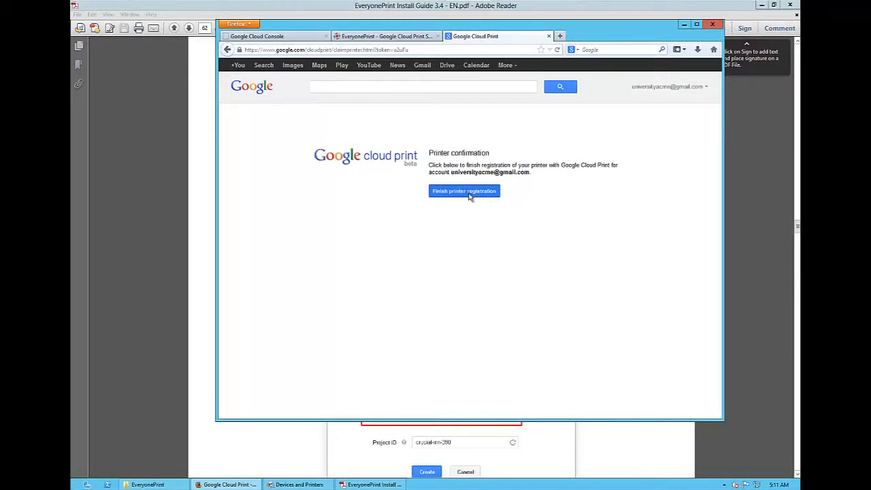
click(469, 194)
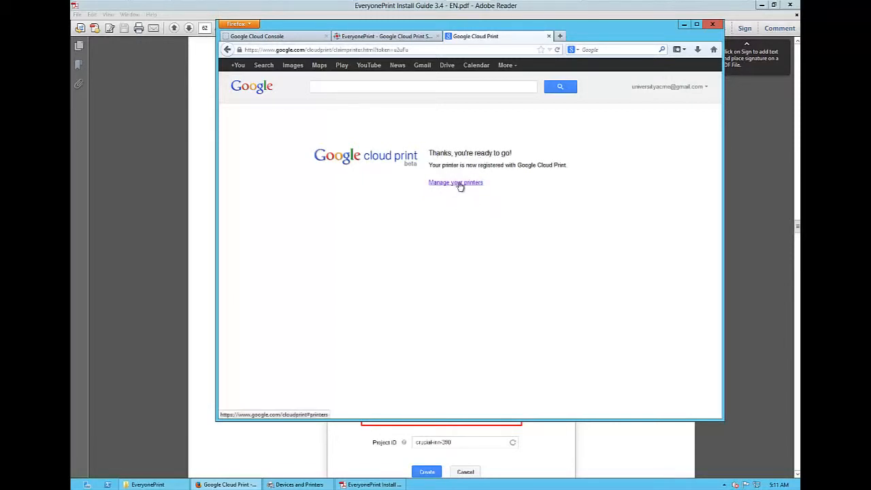
- Delete the offline Printer 1 and Printer 2 from the account's Google Cloud Print printer list
click(460, 185)
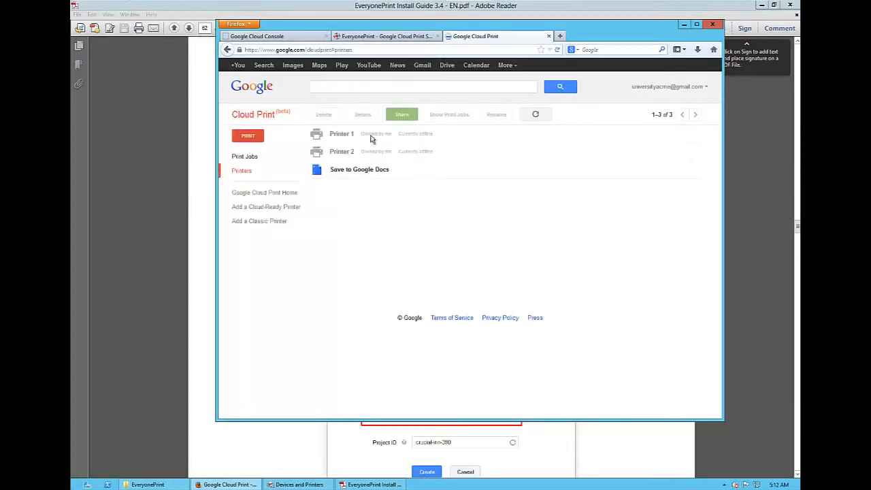
click(371, 136)
right_click(373, 136)
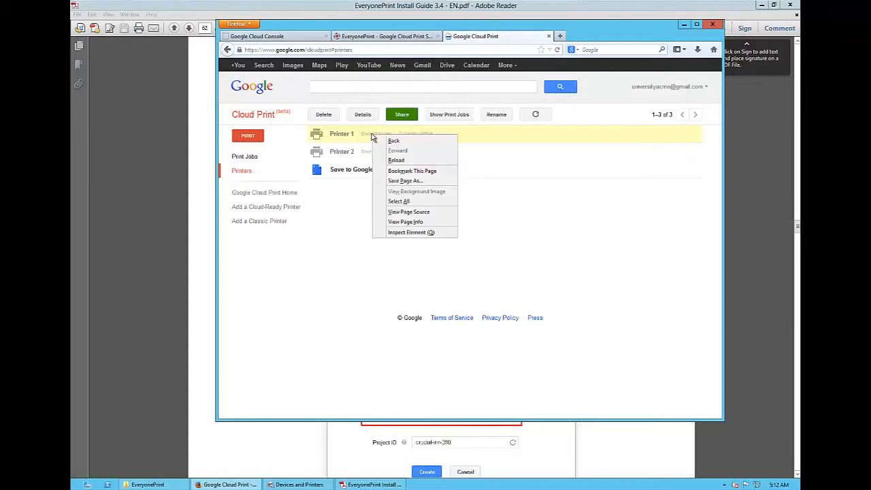
click(326, 117)
click(326, 117)
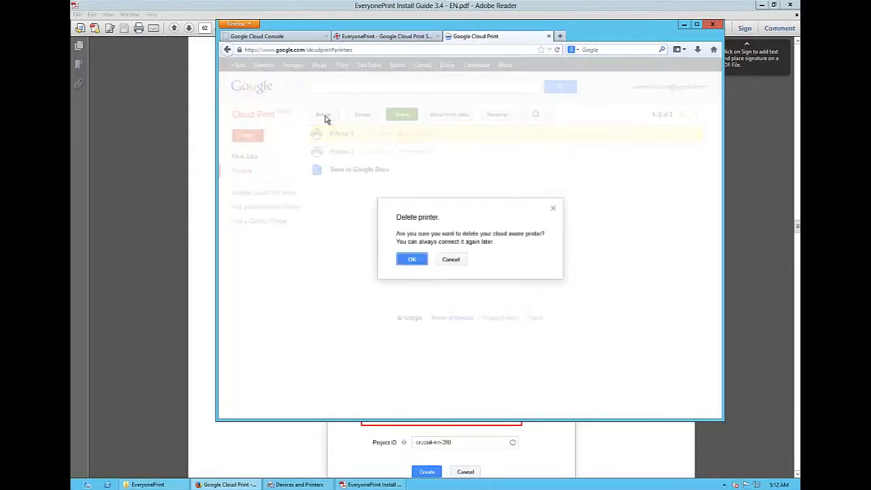
click(412, 259)
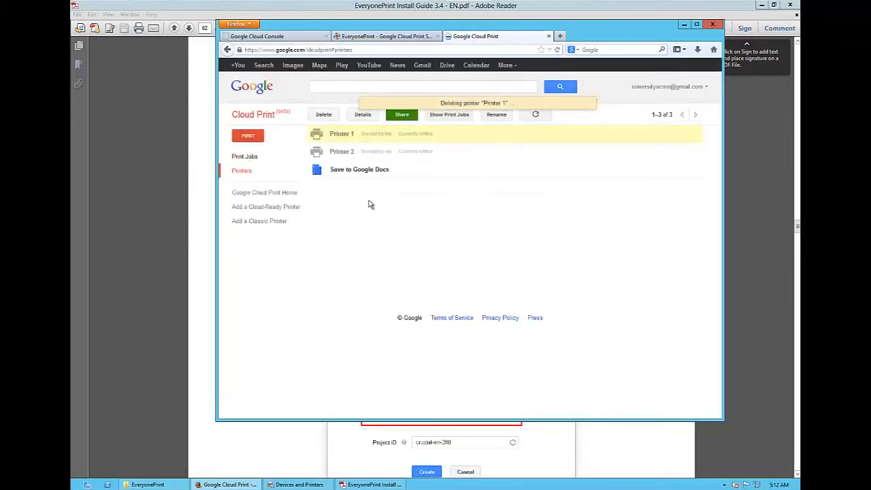
click(365, 140)
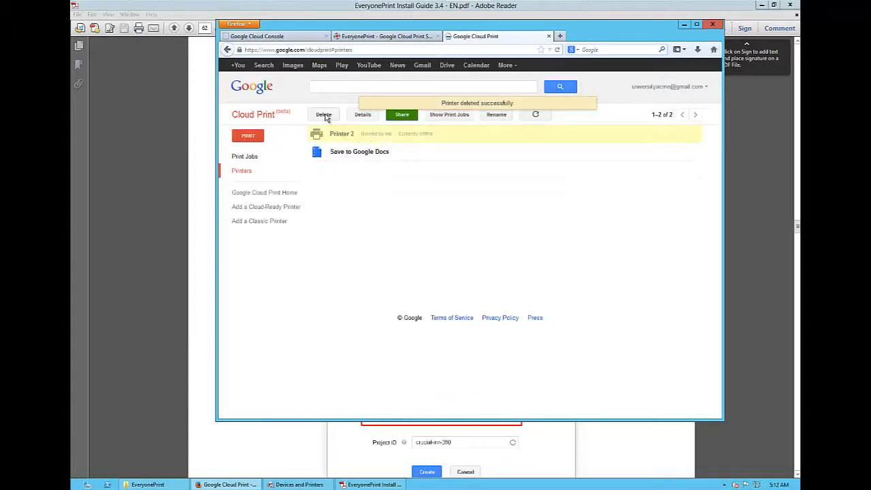
click(325, 116)
click(412, 262)
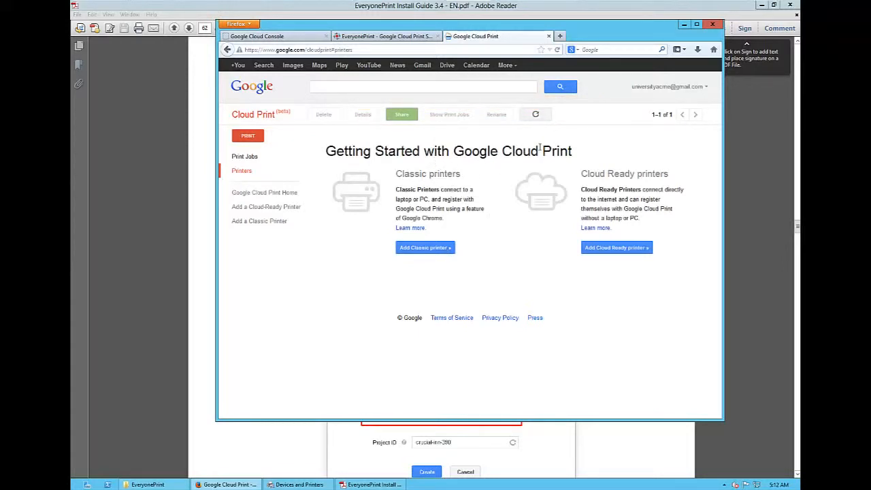
- Refresh the Google Cloud Print list to check for Follow me, and check that printer's status in EveryonePrint
click(535, 116)
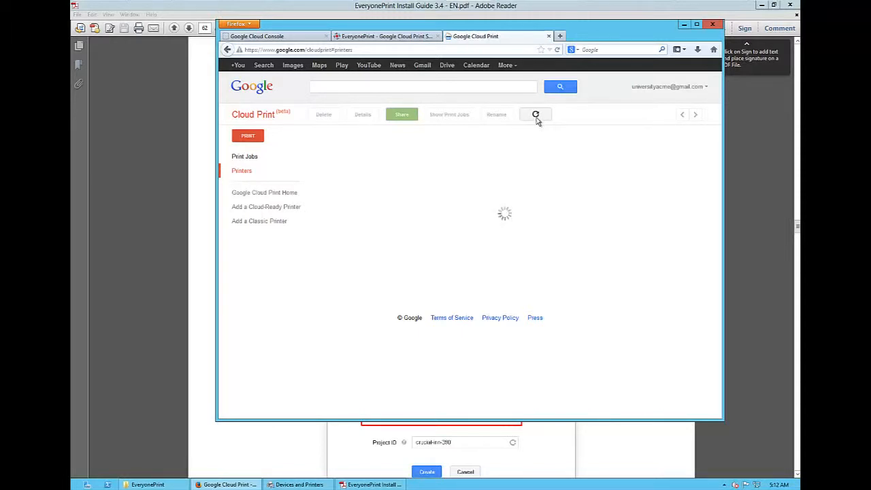
click(397, 140)
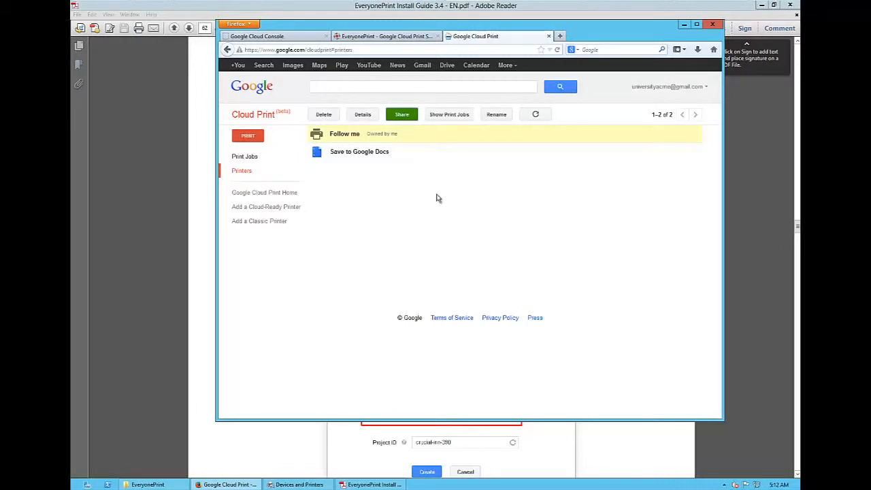
click(400, 38)
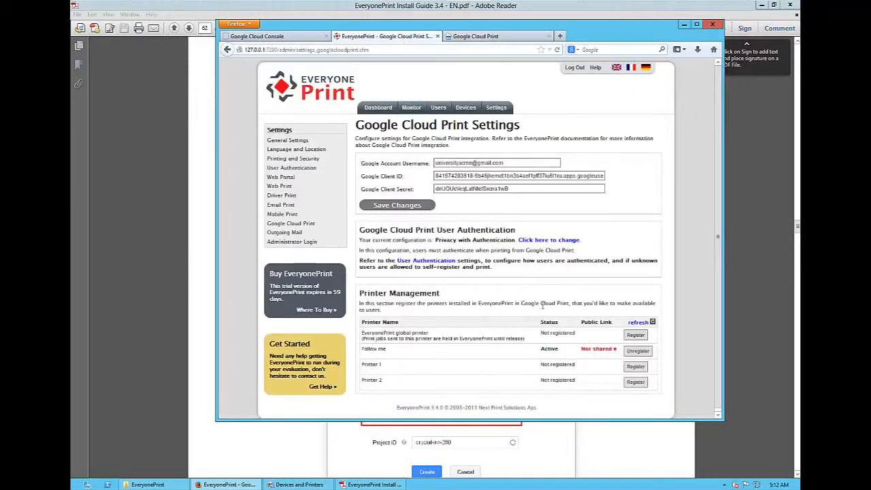
double_click(550, 348)
- Register Printer 1 in EveryonePrint's printer management and finish its Google Cloud Print registration
click(636, 367)
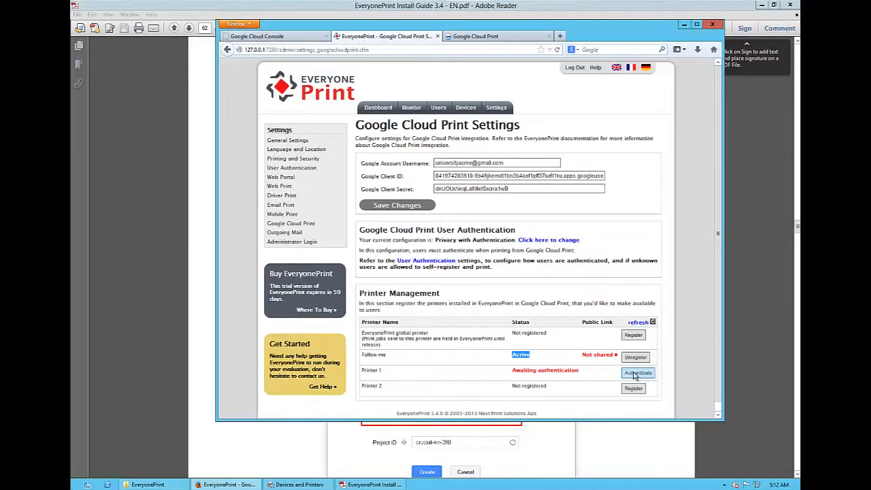
click(635, 373)
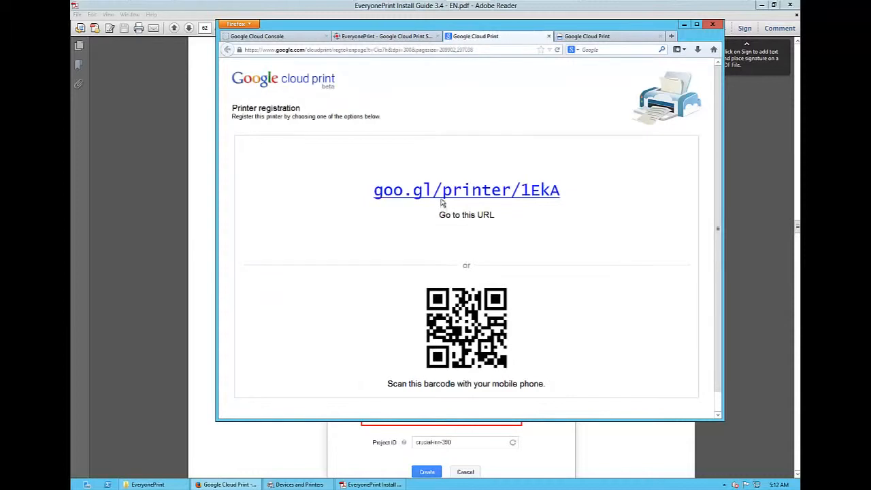
click(442, 195)
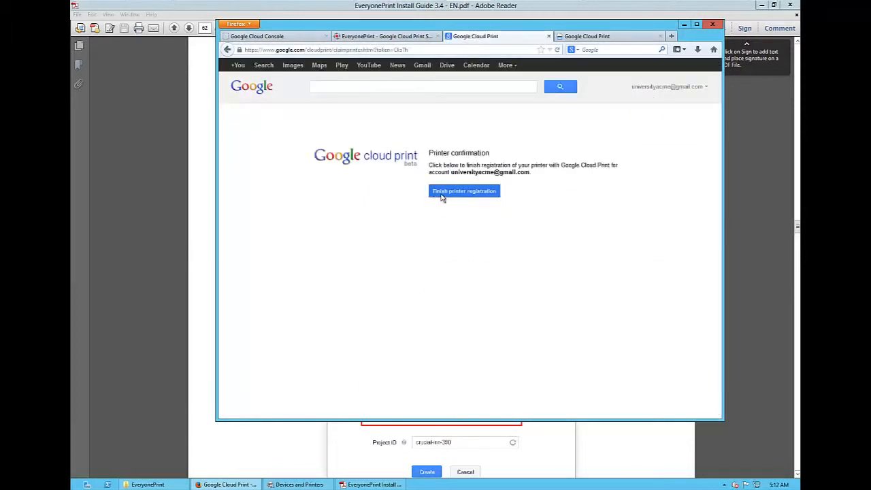
click(450, 192)
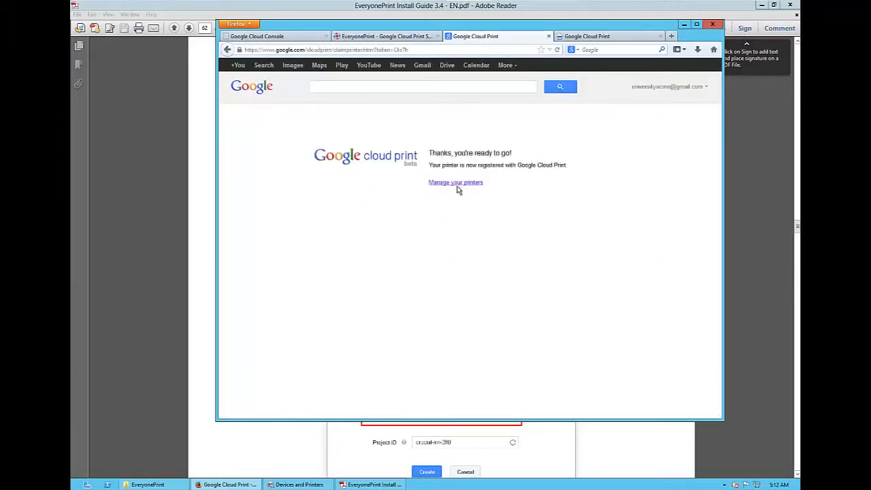
- Open the Google Cloud Print printer list and refresh it to check for Printer 1
click(457, 184)
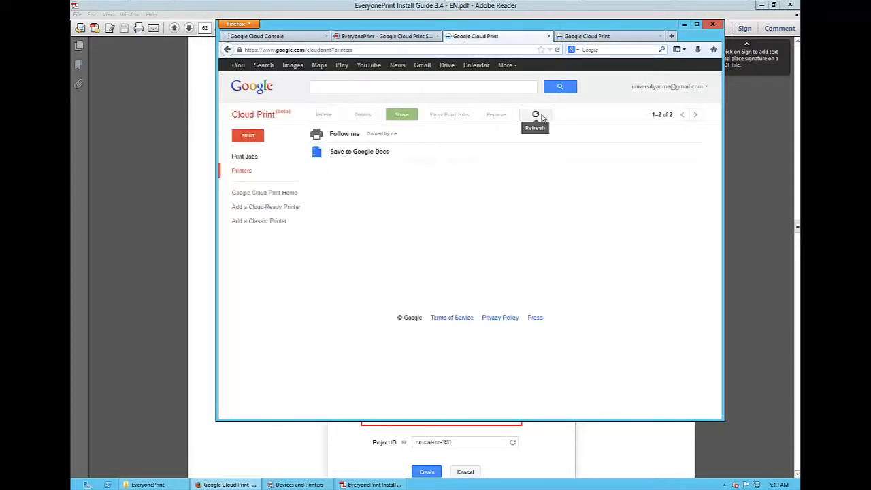
click(538, 115)
click(542, 117)
click(542, 117)
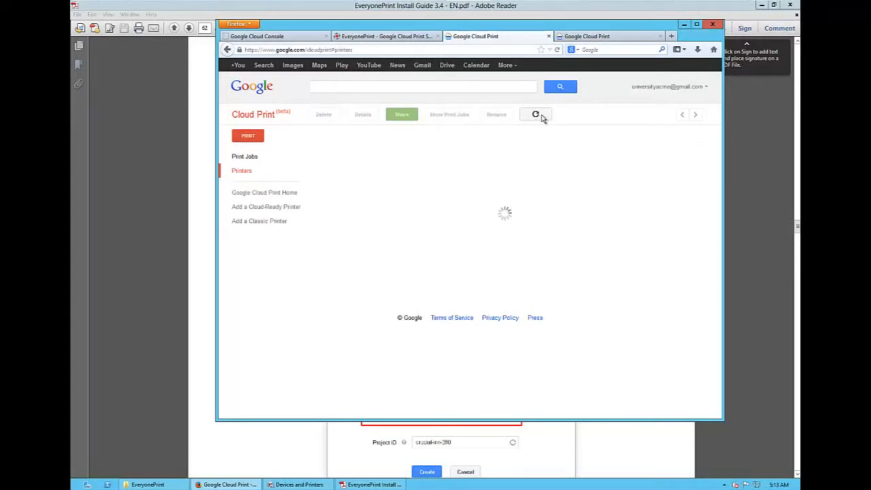
click(541, 117)
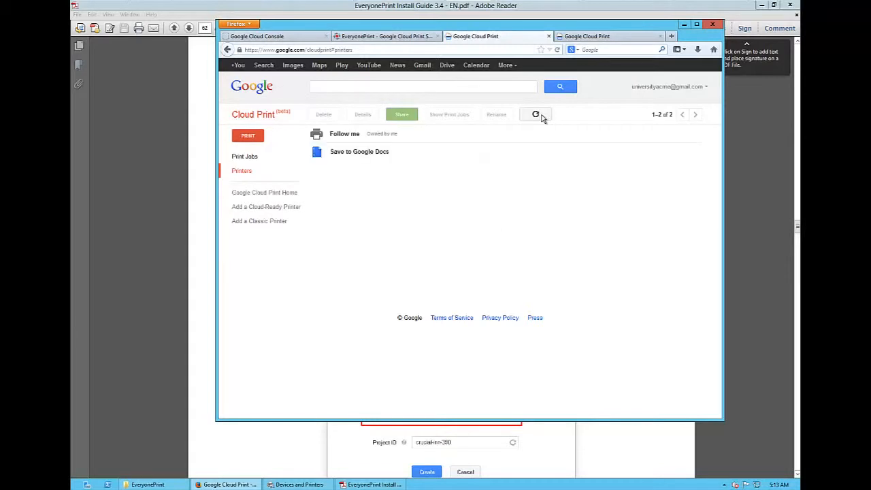
click(542, 117)
- Register Printer 2 in EveryonePrint, confirm its Google Cloud Print registration, and return to EveryonePrint to check the printer statuses
click(378, 39)
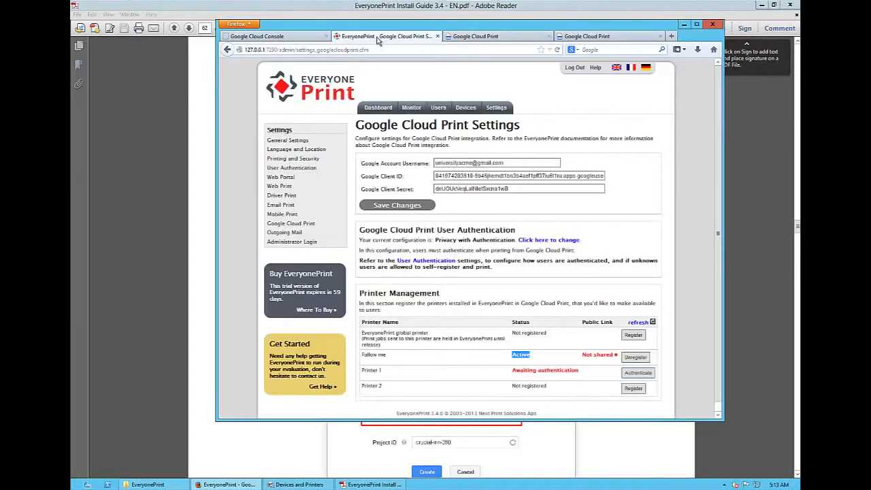
click(632, 390)
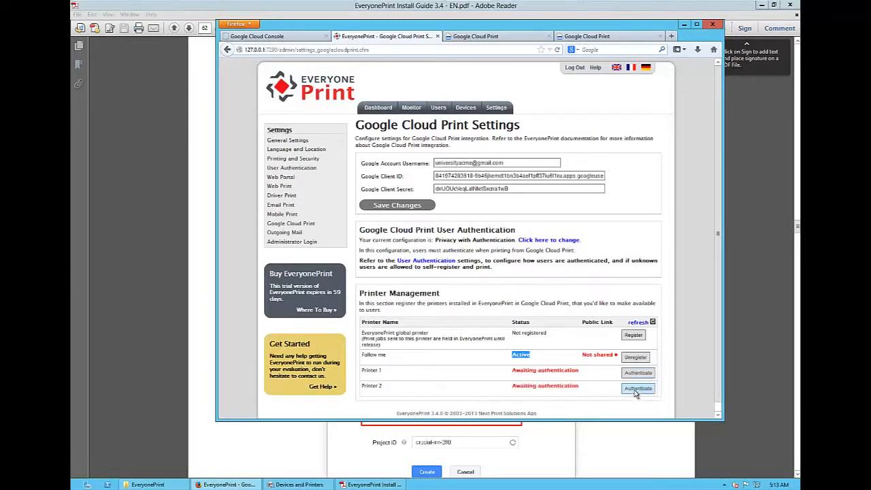
click(637, 389)
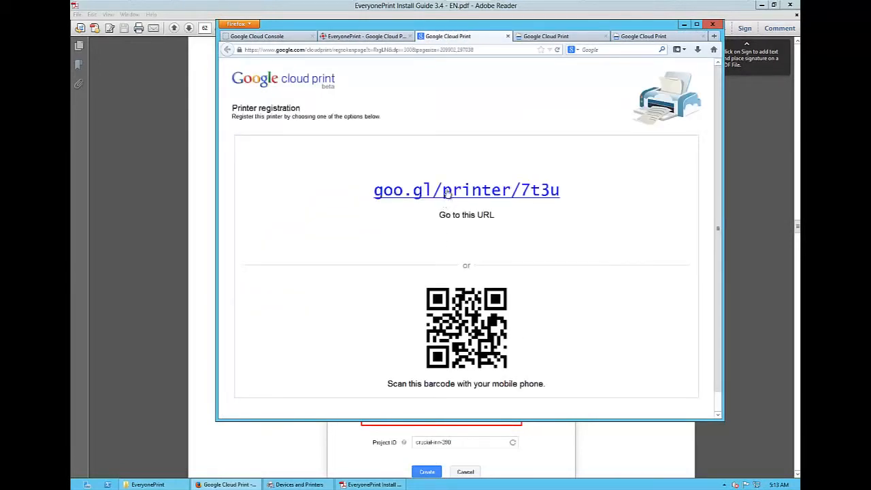
click(447, 191)
click(447, 191)
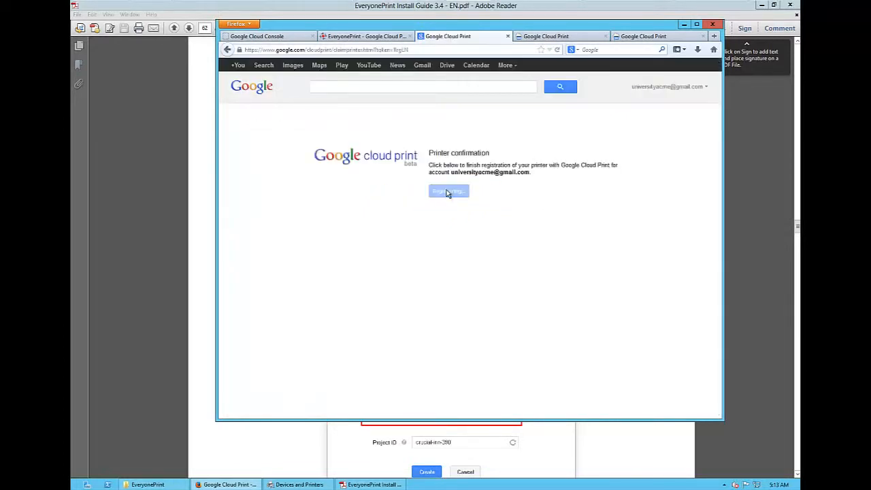
click(351, 39)
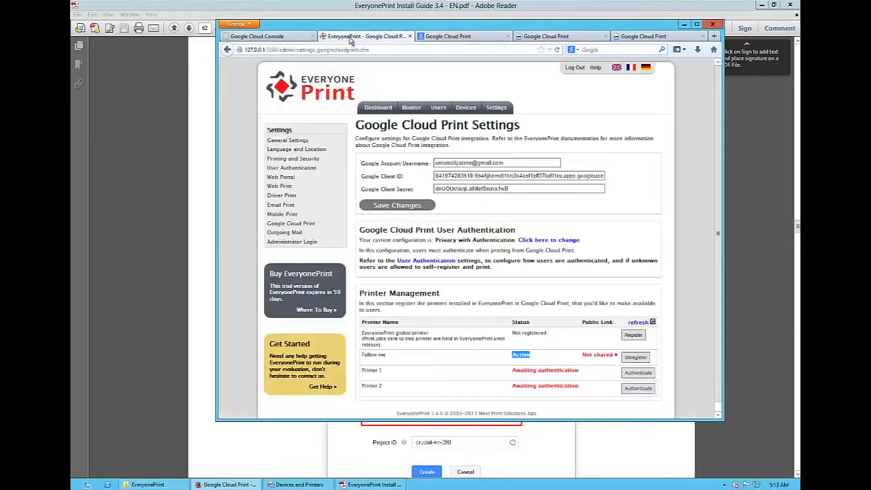
click(556, 353)
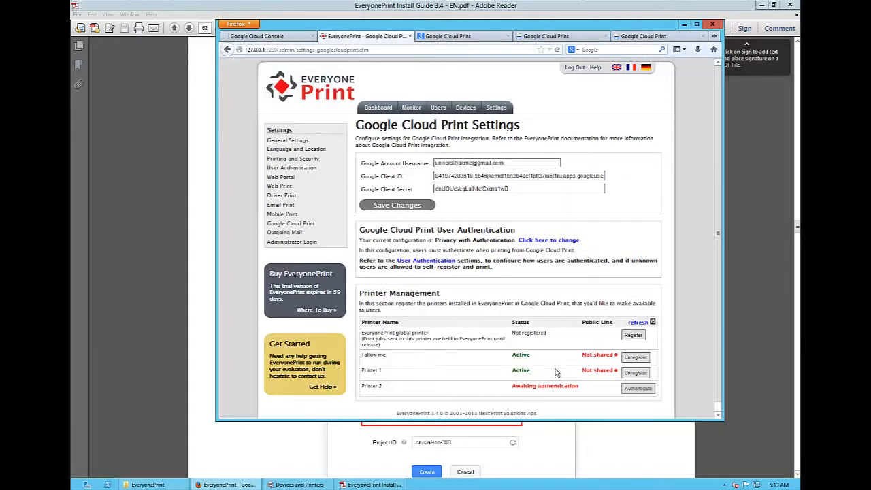
- Refresh the printer statuses in EveryonePrint, and switch to Google Cloud Print to refresh its printer list
click(638, 325)
click(534, 37)
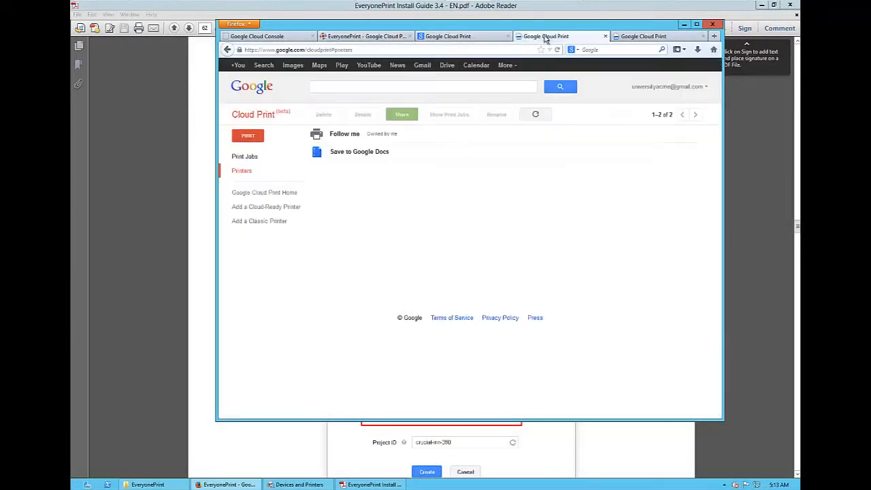
click(535, 114)
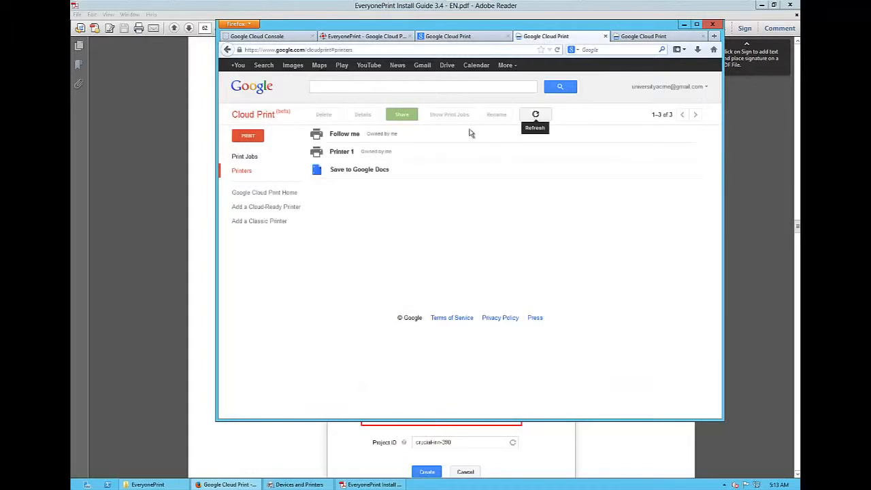
click(389, 152)
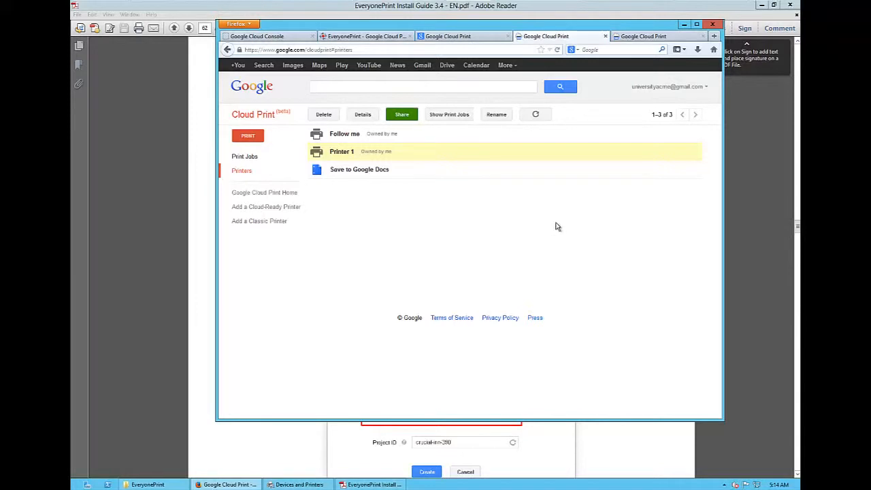
- Change the Follow me printer's sharing from Private to "Anyone with the link has access to the printer" and save it
click(408, 138)
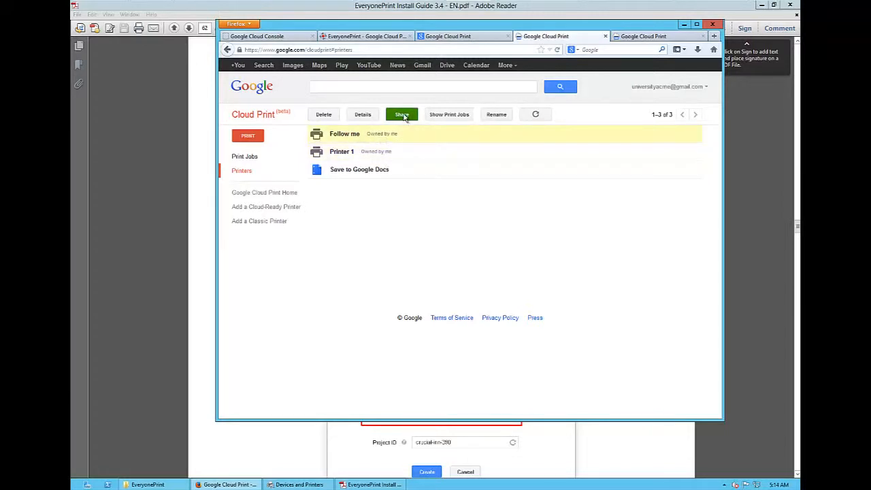
click(402, 115)
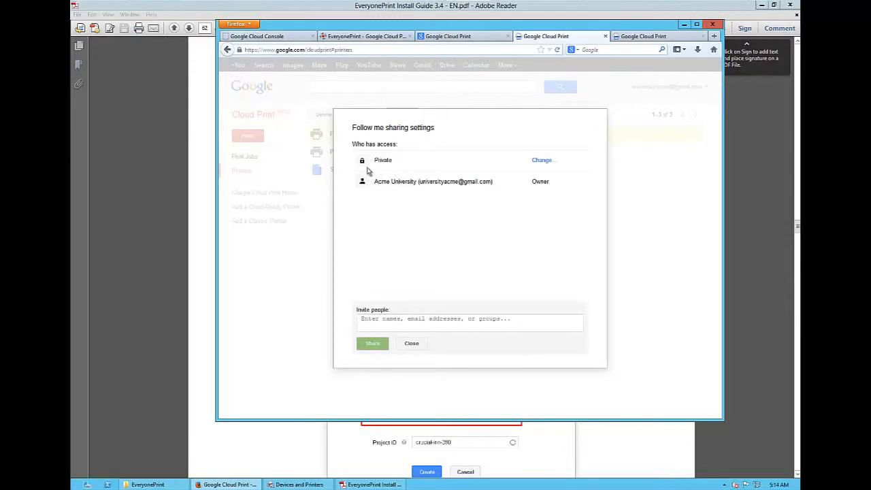
click(537, 162)
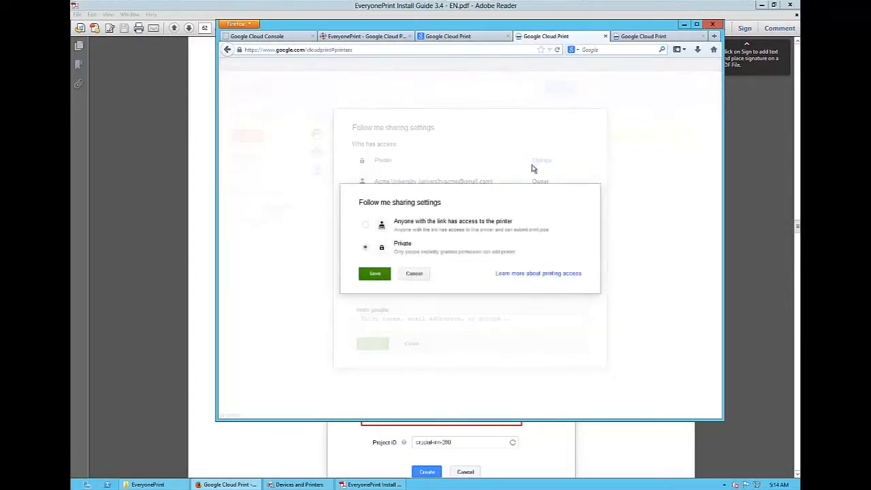
click(365, 228)
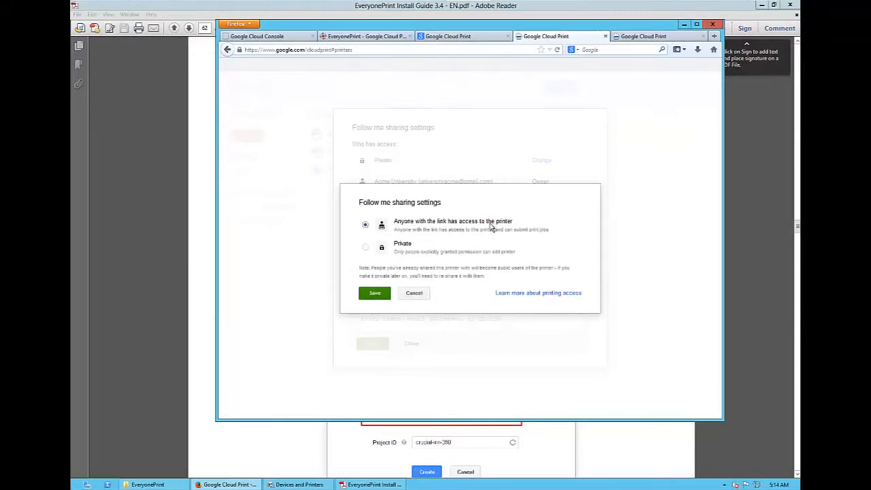
click(375, 293)
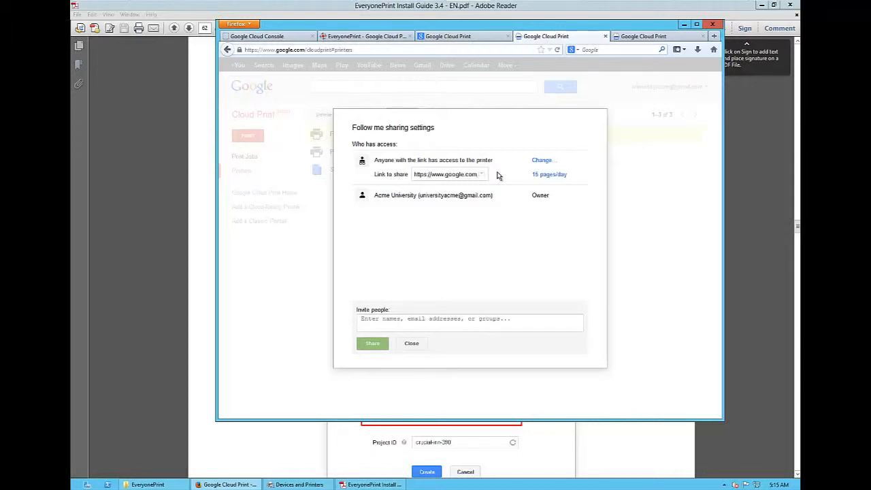
- Set Follow me's public printing quota to unlimited, save it, and close the printer's sharing settings
click(558, 176)
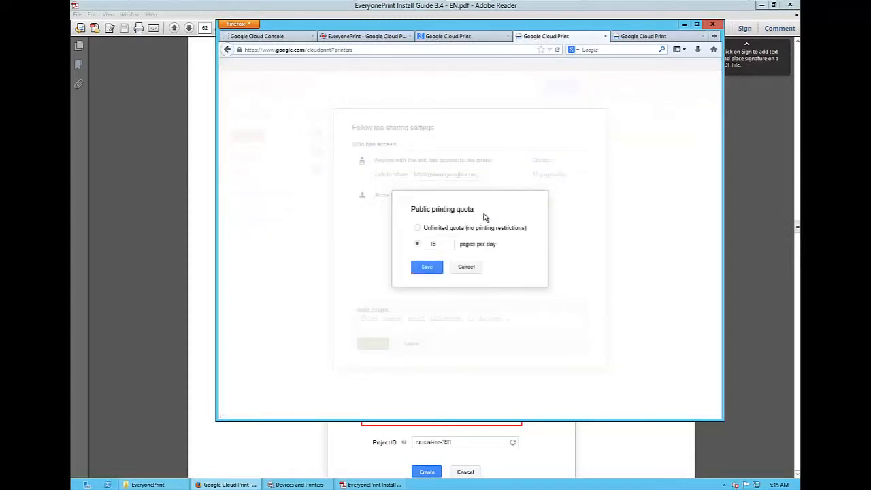
click(430, 229)
click(434, 270)
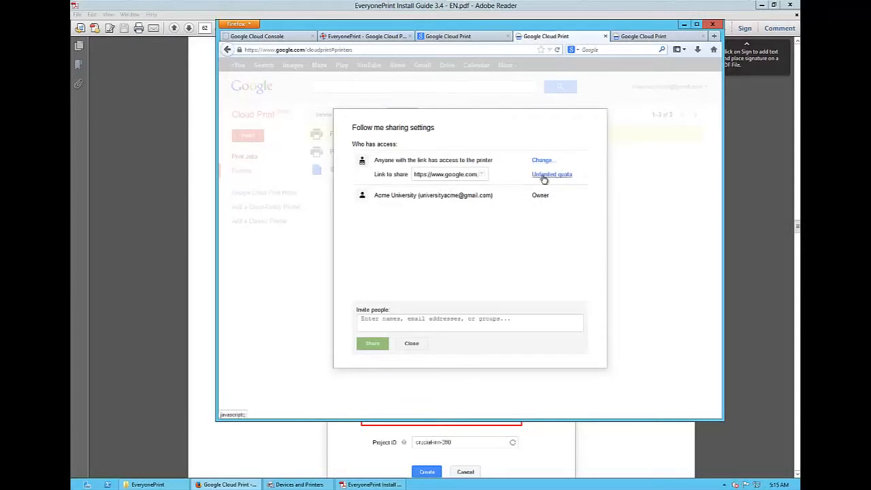
click(412, 343)
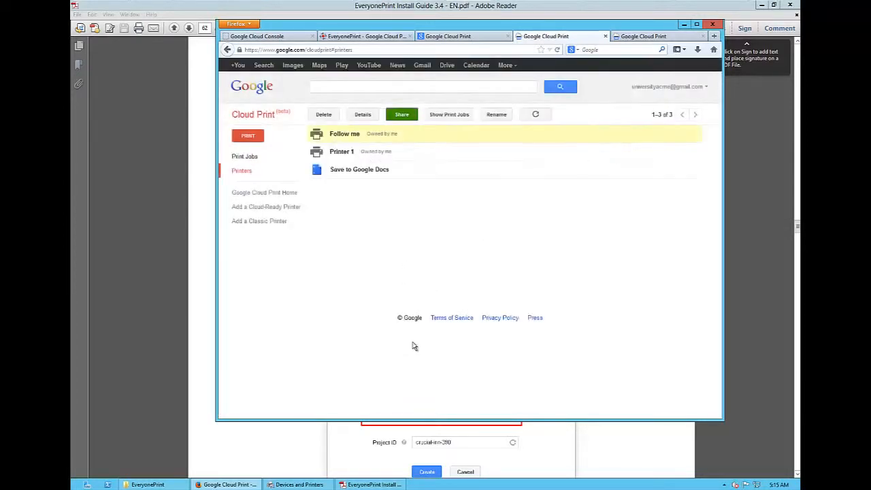
- Share Printer 1 with anyone who has the link and save the access setting
click(406, 156)
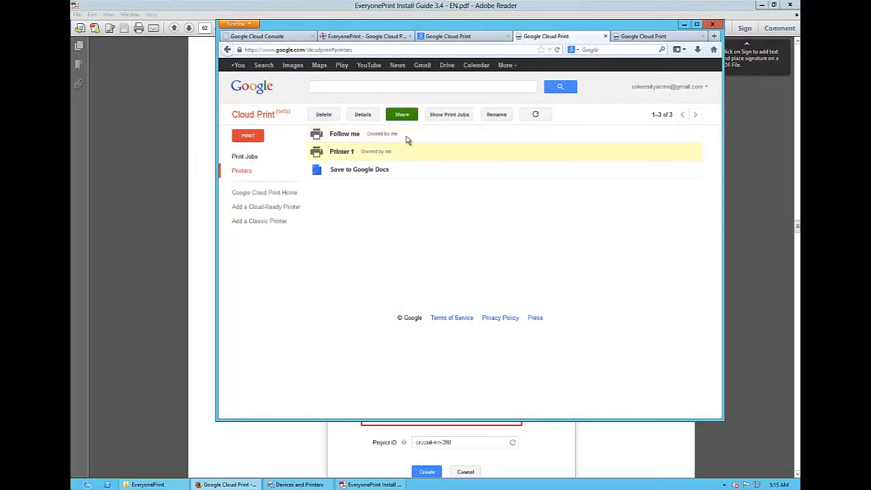
click(403, 116)
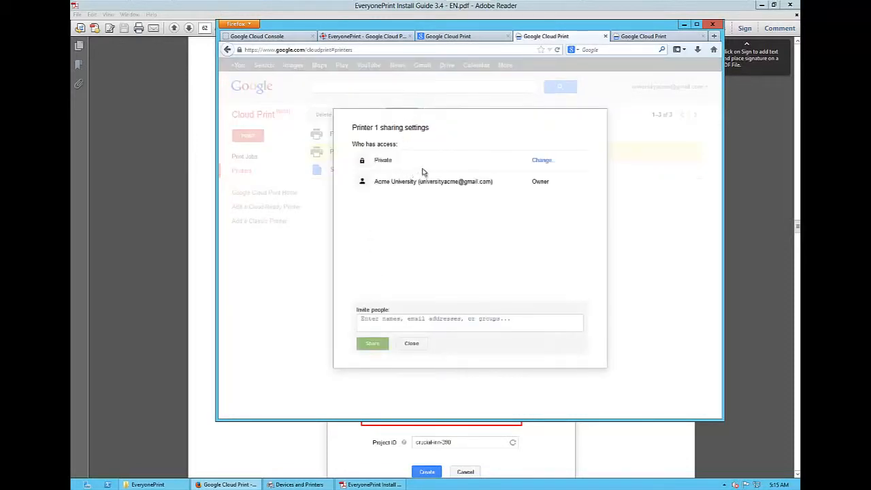
click(542, 161)
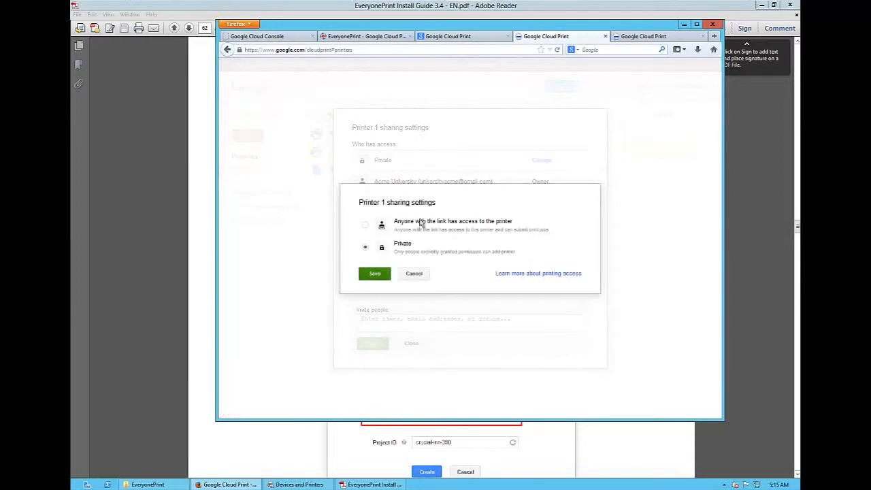
click(365, 225)
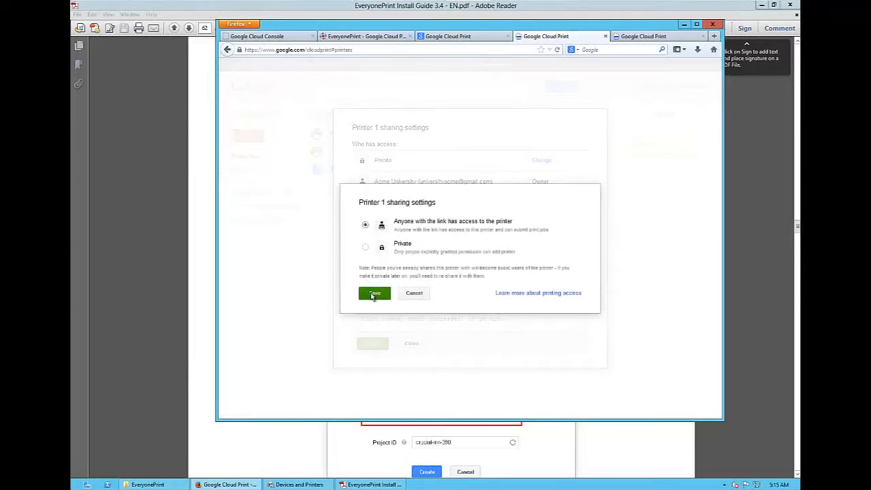
click(373, 293)
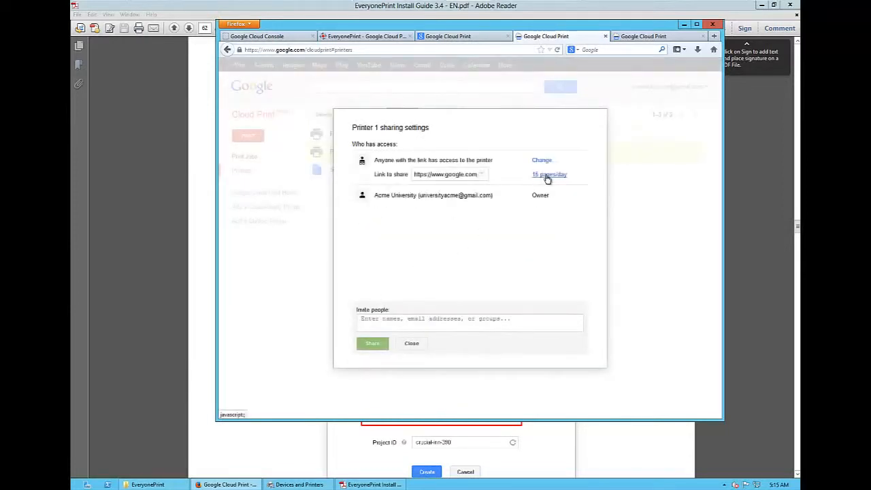
- Set Printer 1's public printing quota to unlimited, save it, and close its sharing settings
click(548, 174)
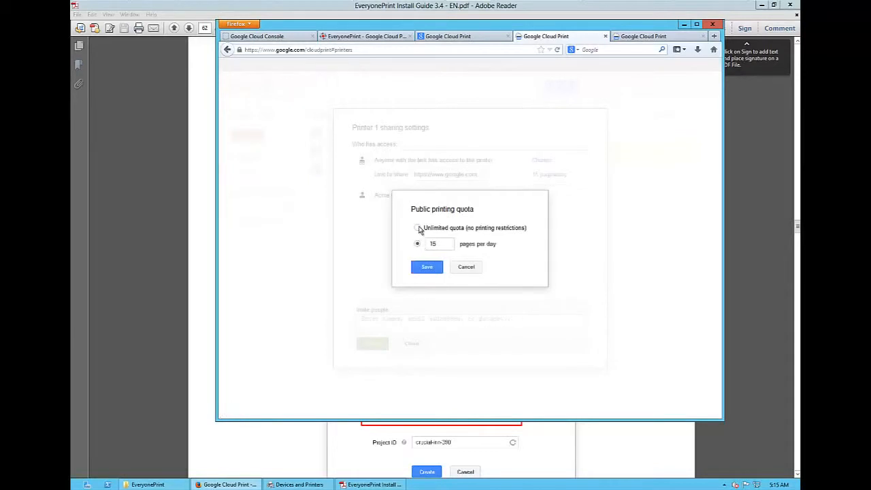
click(417, 228)
click(423, 268)
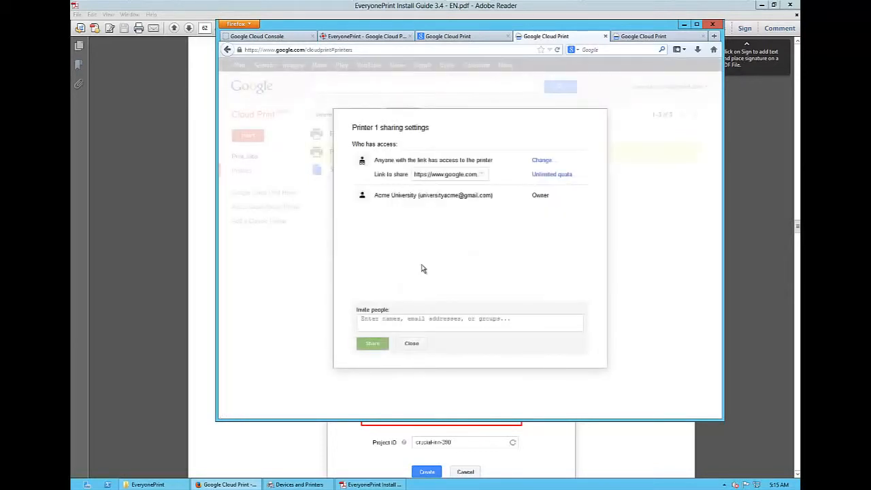
click(411, 343)
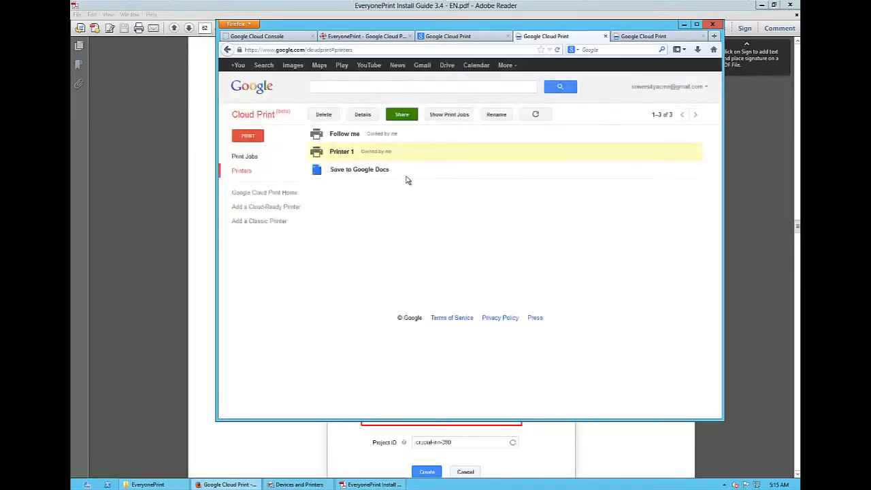
- Switch to EveryonePrint and open the public link settings for the Follow me printer at the link field
click(386, 37)
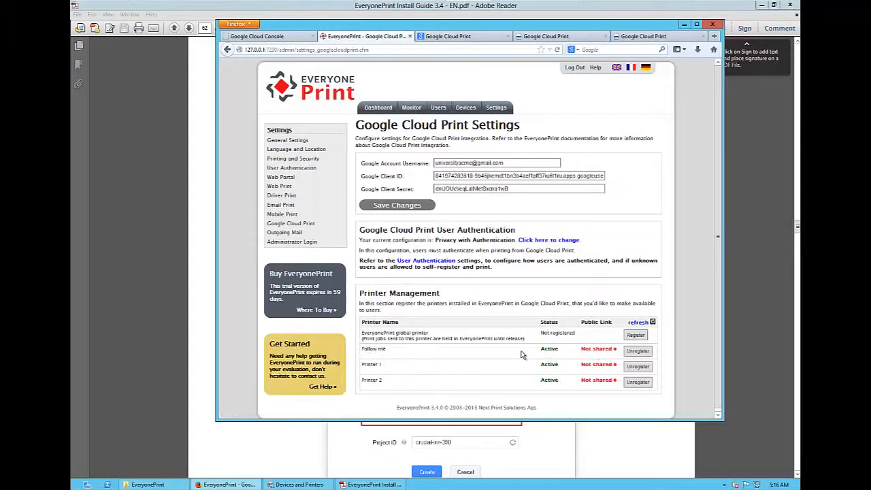
click(596, 351)
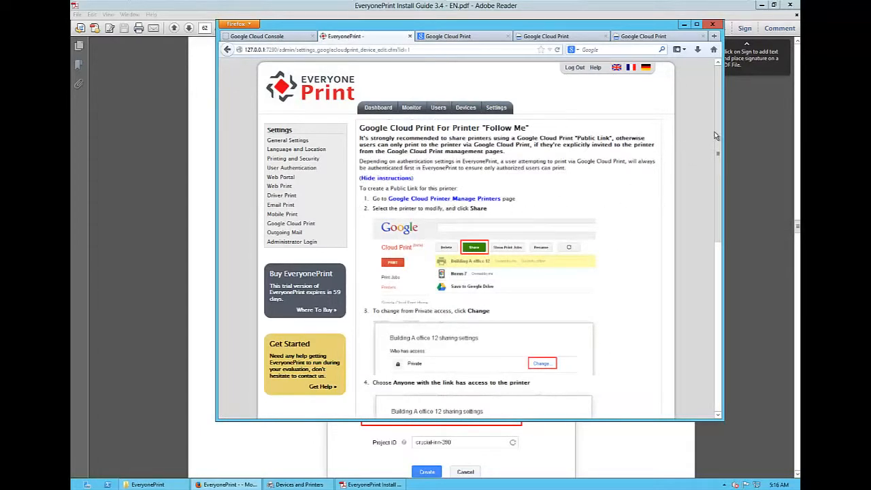
drag(716, 136, 714, 333)
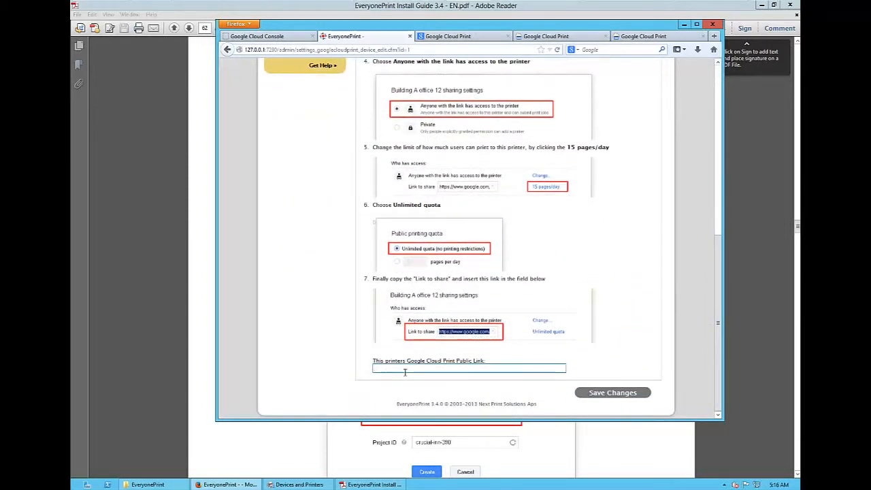
- Switch to Google Cloud Print and copy the link to share from Follow me's sharing settings
click(550, 38)
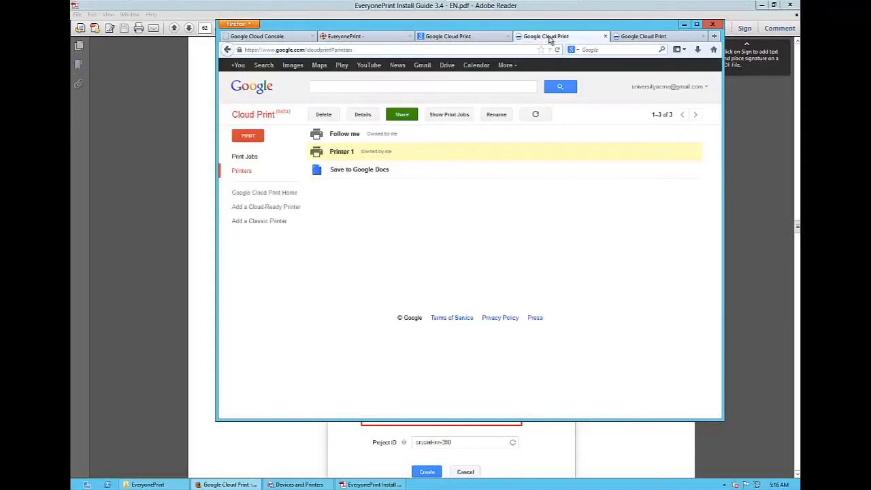
click(371, 136)
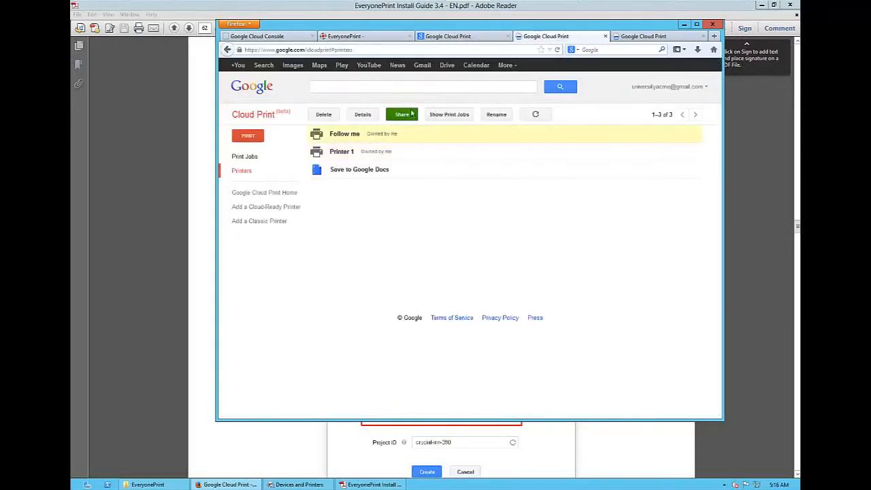
click(402, 114)
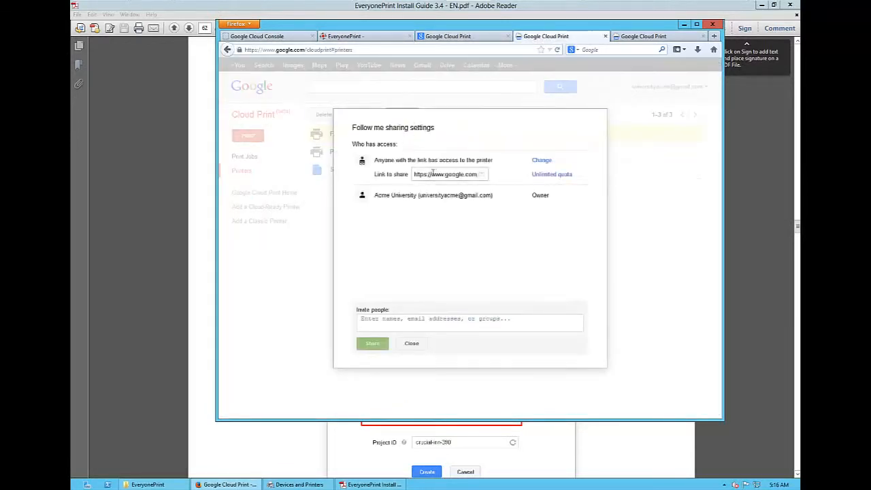
click(434, 173)
right_click(434, 172)
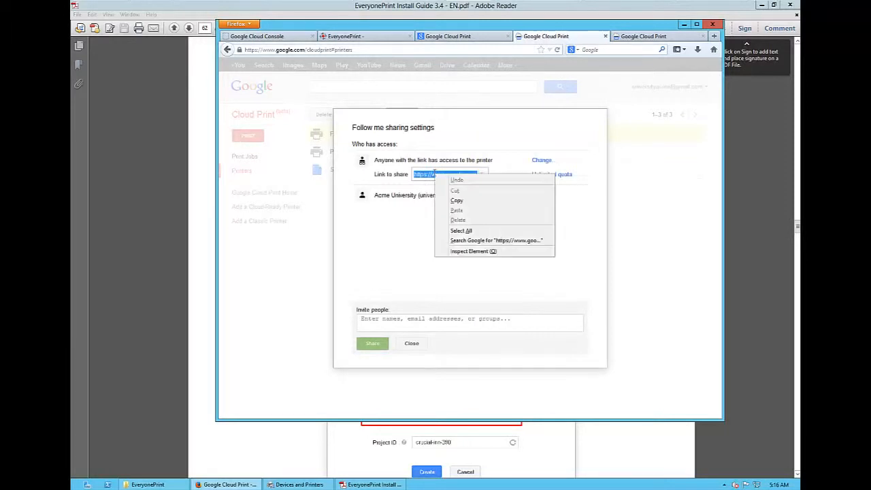
click(449, 198)
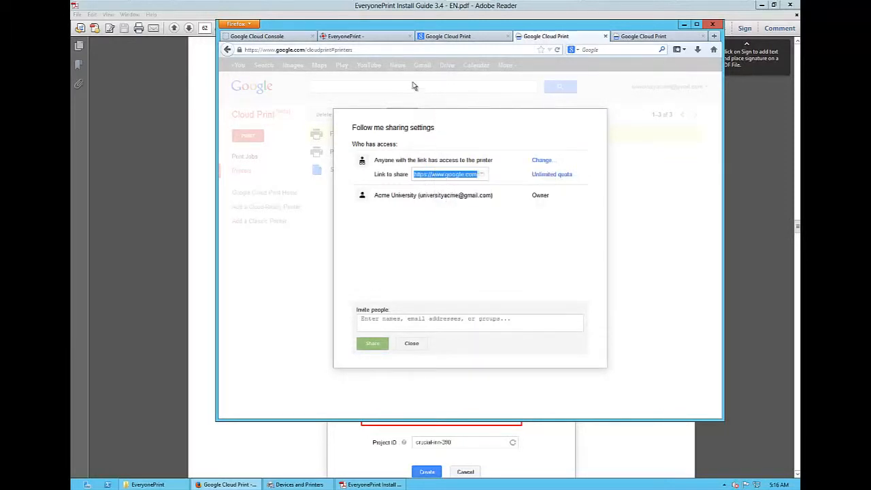
- Paste the copied link as Follow me's Google Cloud Print public link in EveryonePrint and save the changes
click(383, 39)
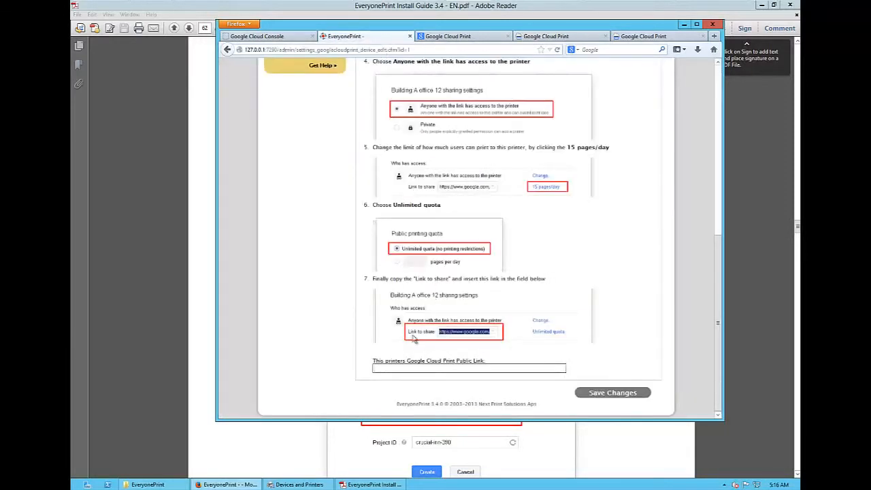
right_click(409, 368)
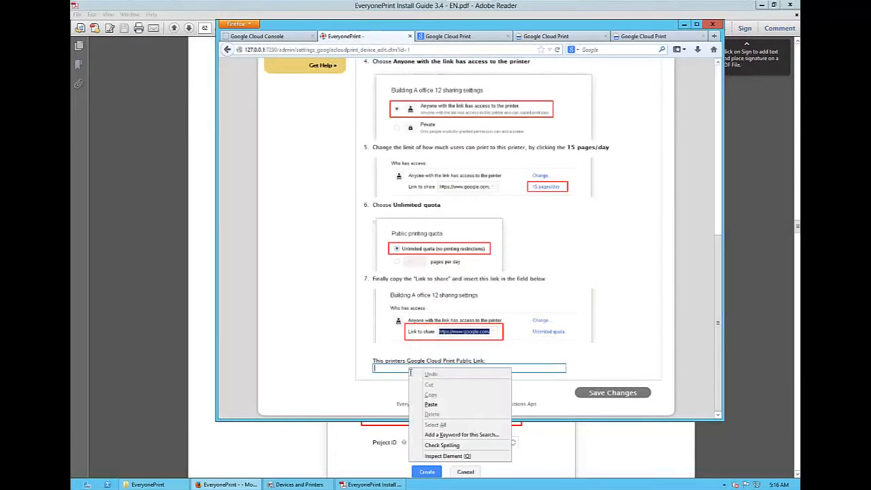
click(431, 404)
click(611, 396)
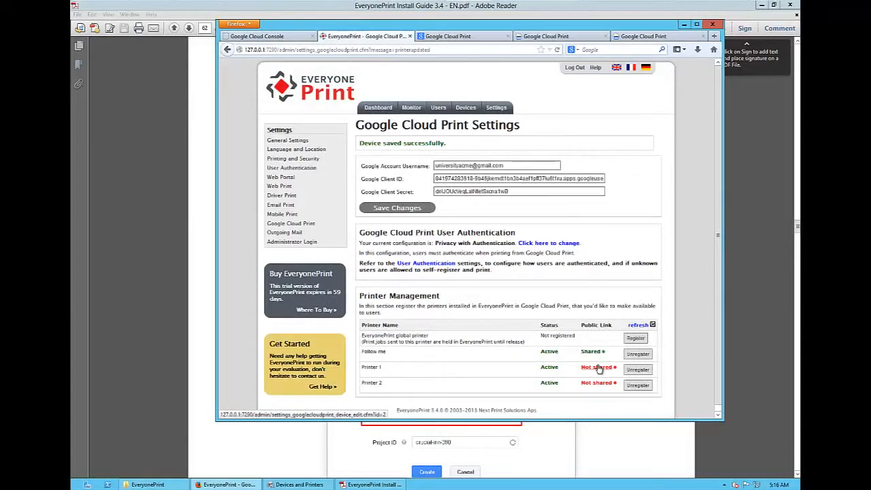
- Open Printer 1's public link settings in EveryonePrint, hide the instructions and place the cursor in the link field
click(599, 368)
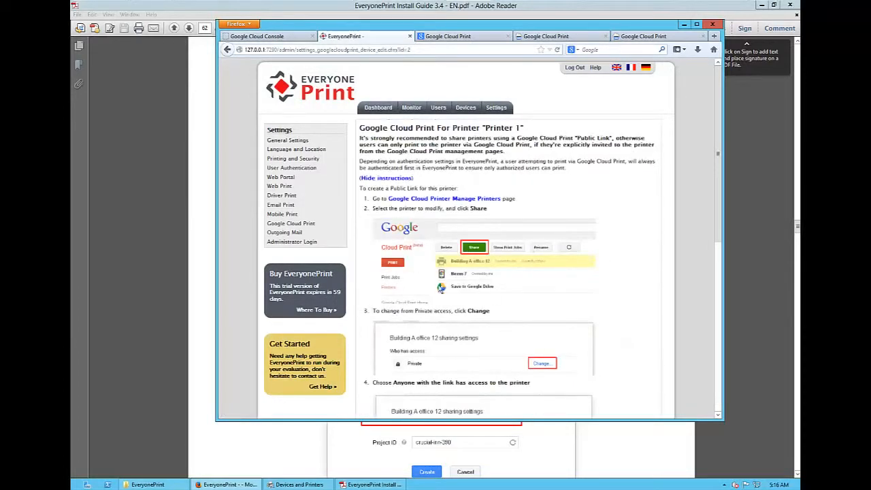
click(387, 179)
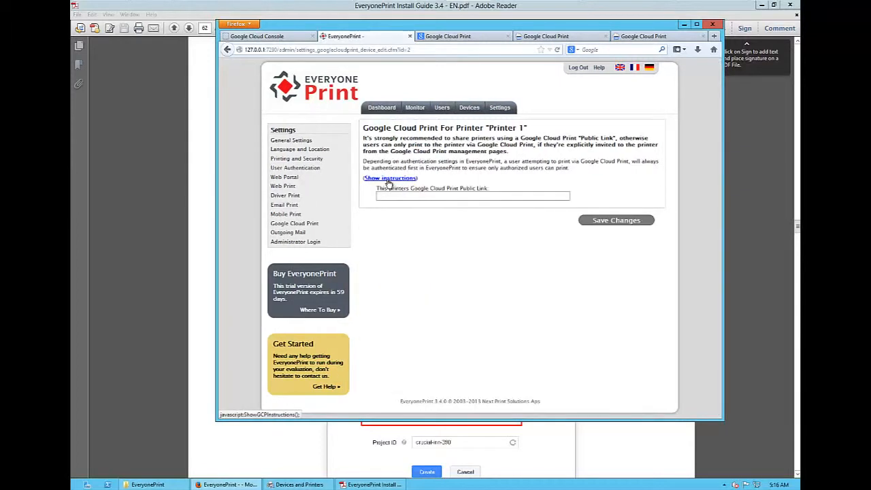
click(408, 197)
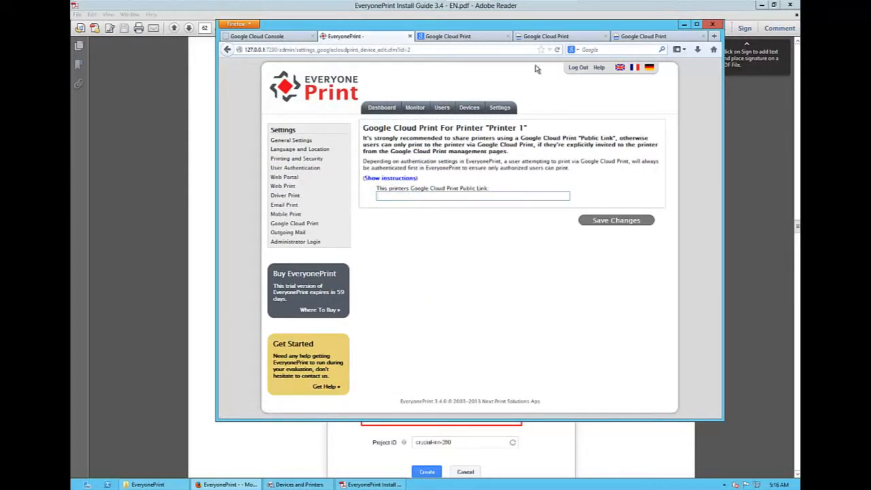
- Switch to Google Cloud Print, close Follow me's sharing settings, and copy the link to share from Printer 1's sharing settings
click(557, 39)
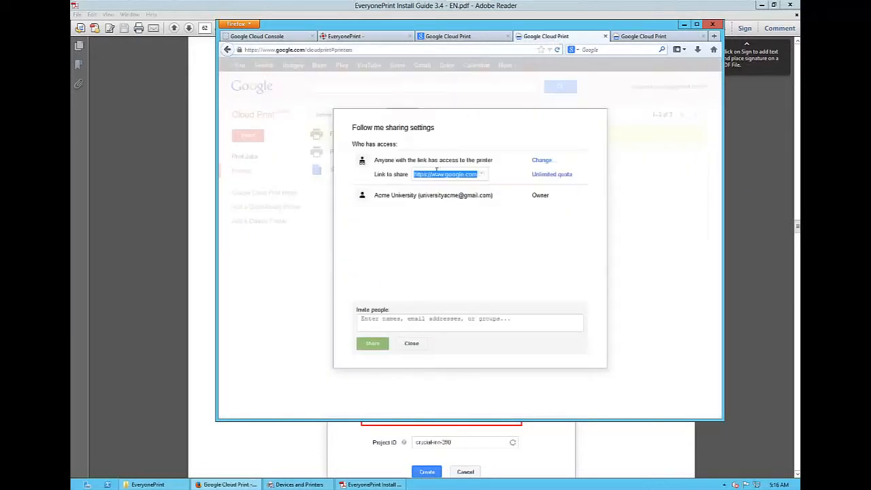
click(412, 343)
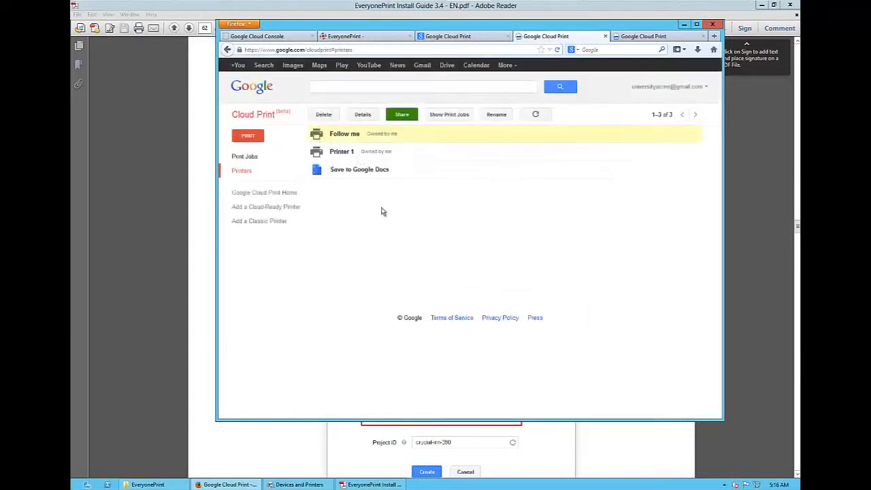
click(411, 157)
click(404, 116)
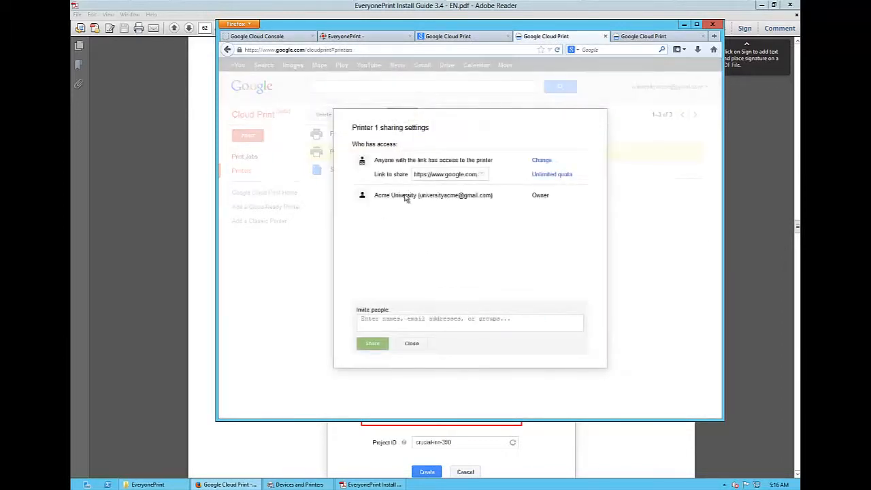
click(443, 174)
right_click(444, 175)
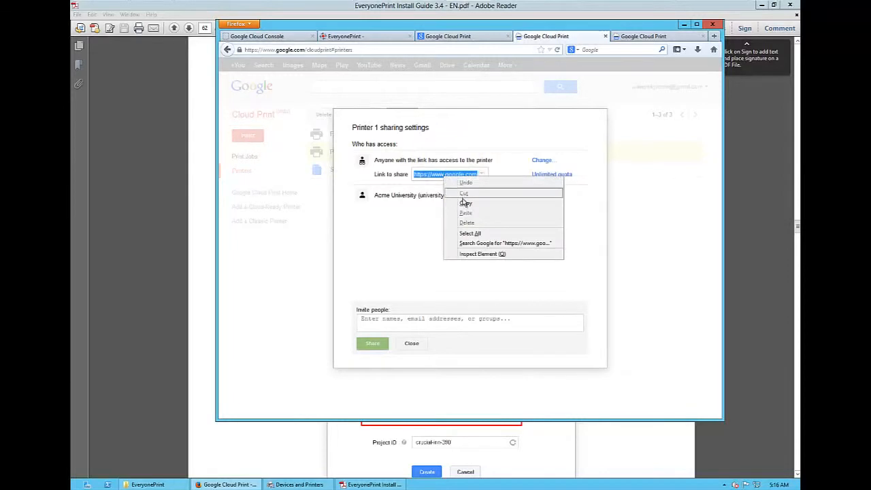
click(466, 203)
- Paste the copied link as Printer 1's Google Cloud Print public link in EveryonePrint and save the changes
click(390, 35)
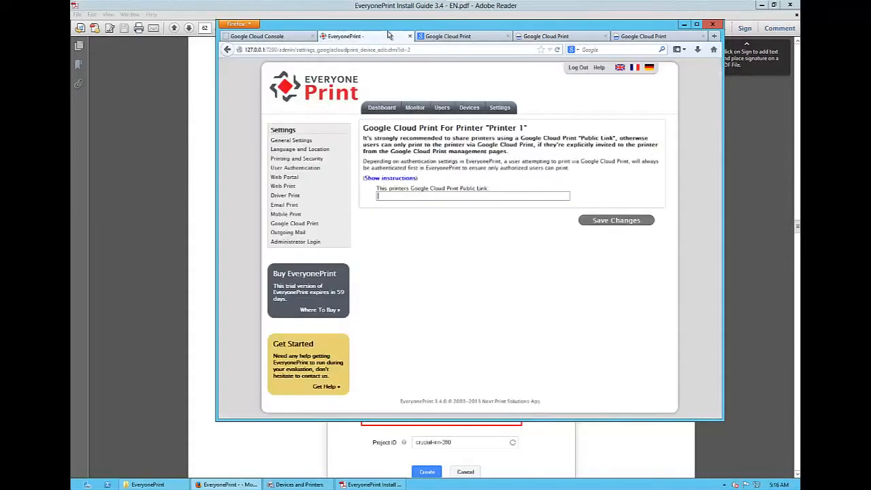
right_click(409, 196)
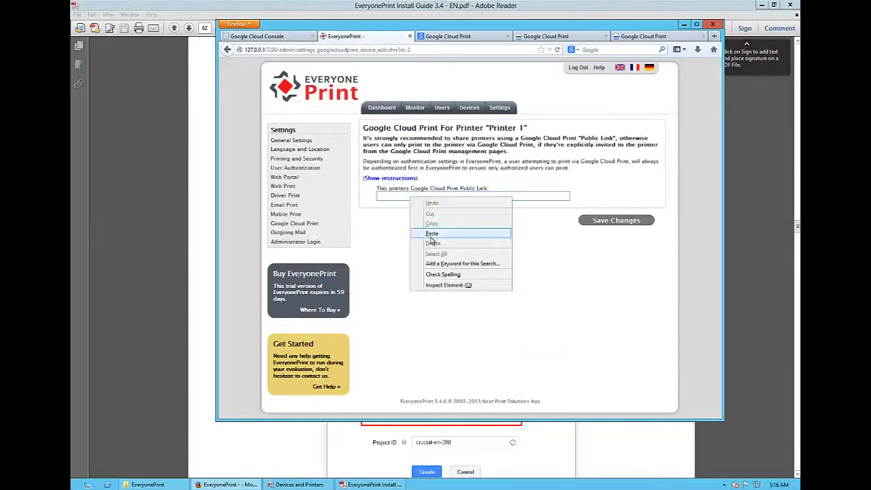
click(436, 236)
click(611, 225)
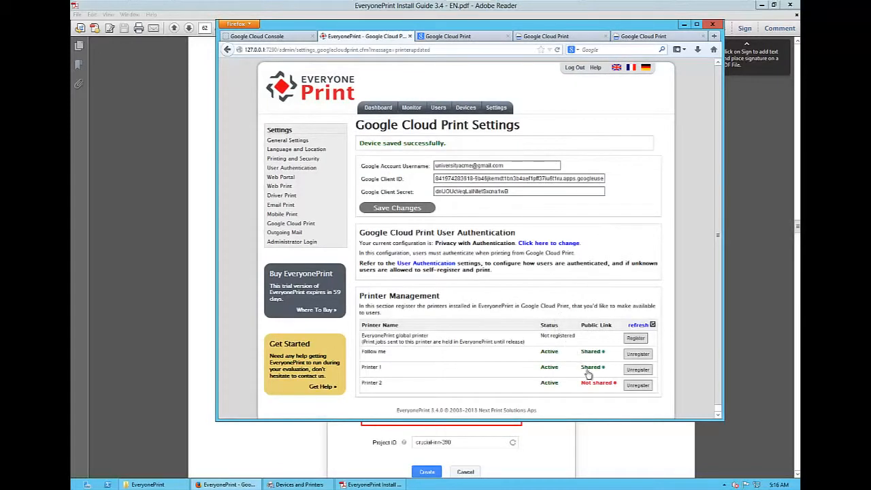
- Open Printer 2's public link settings without instructions in EveryonePrint, and refresh the printer list in Google Cloud Print
click(592, 383)
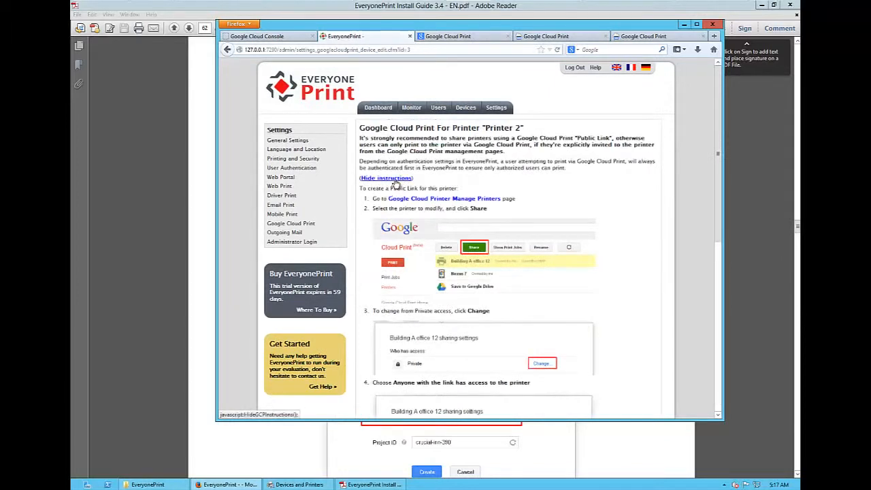
click(393, 179)
click(535, 38)
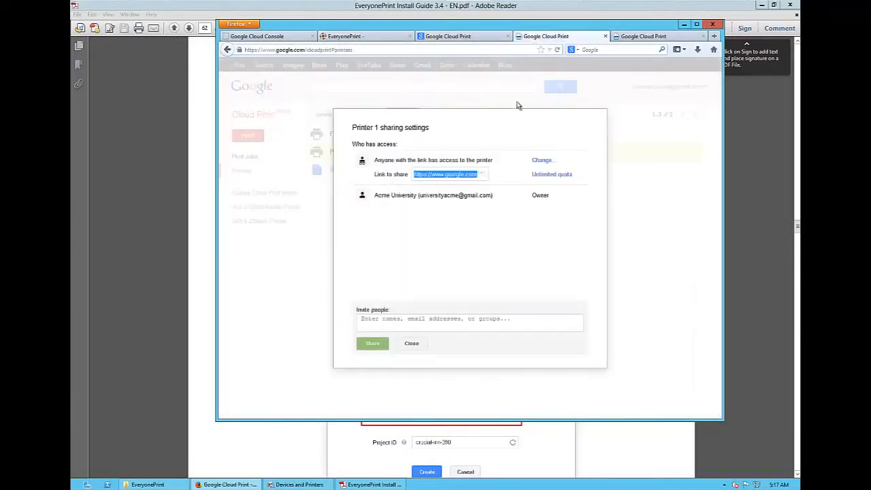
click(421, 348)
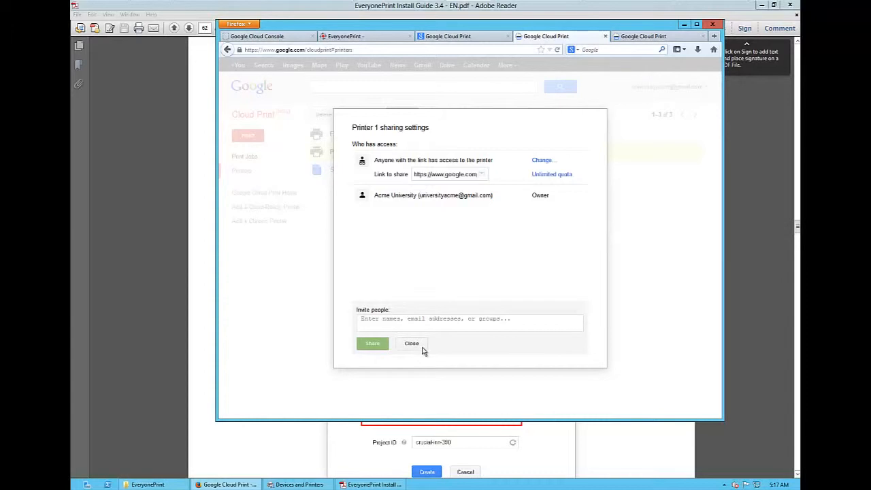
click(536, 116)
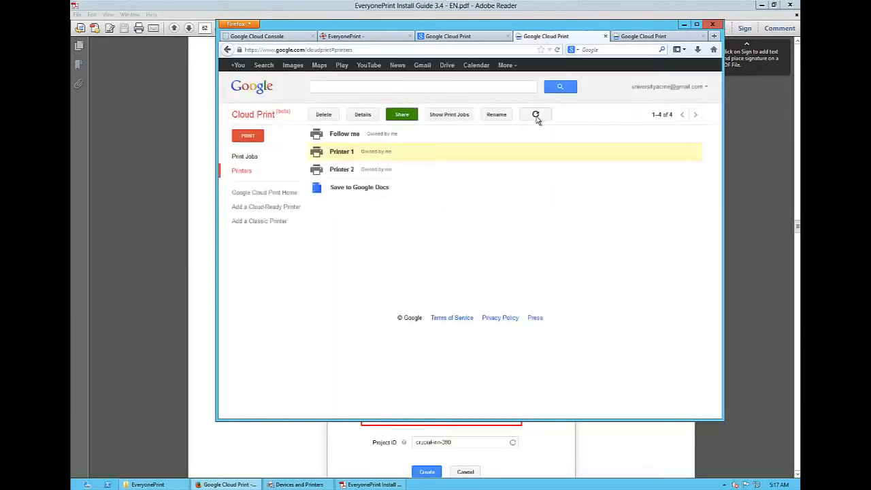
- Change Printer 2's sharing from Private to "Anyone with the link has access to the printer" and save it
click(399, 174)
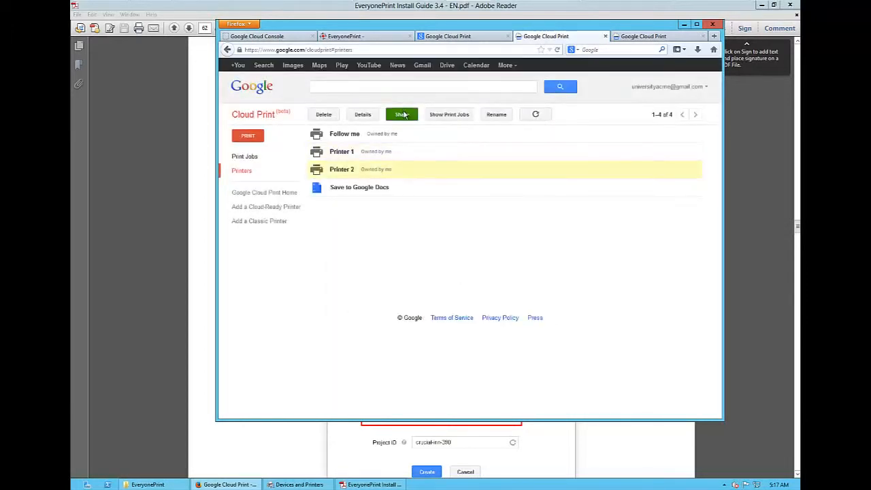
click(402, 115)
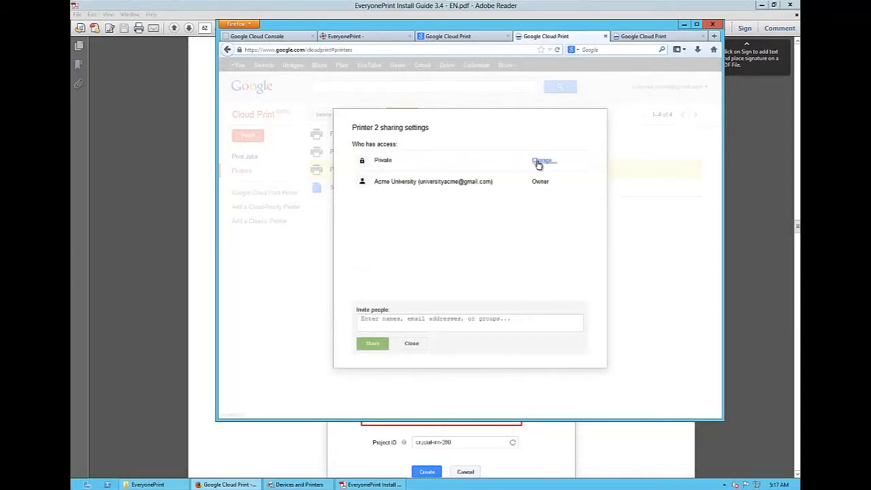
click(538, 161)
click(365, 227)
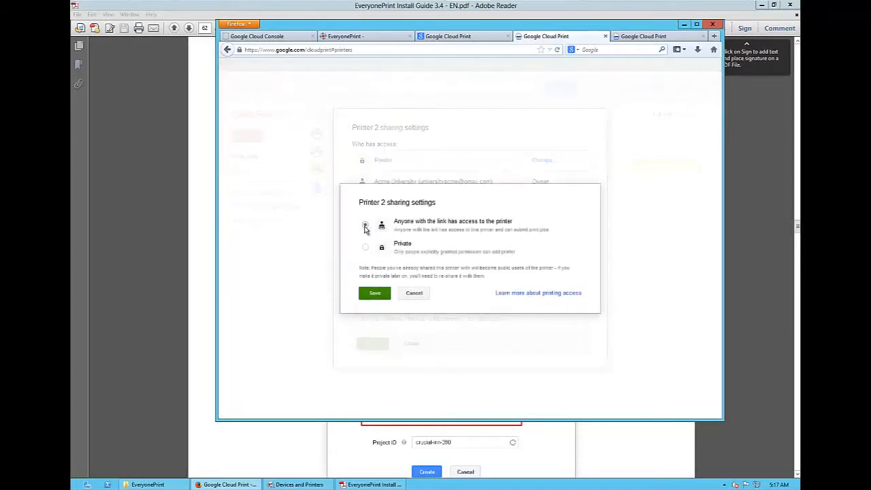
click(375, 293)
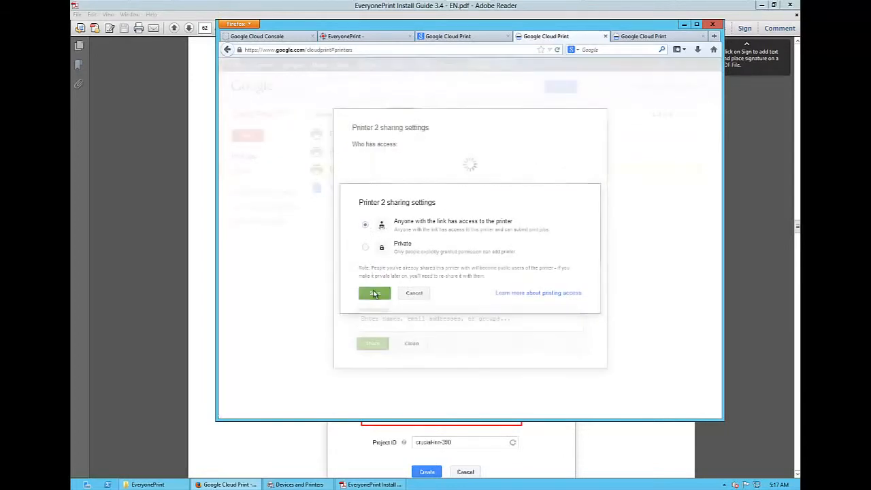
- Set Printer 2's public printing quota to unlimited and save it
click(547, 176)
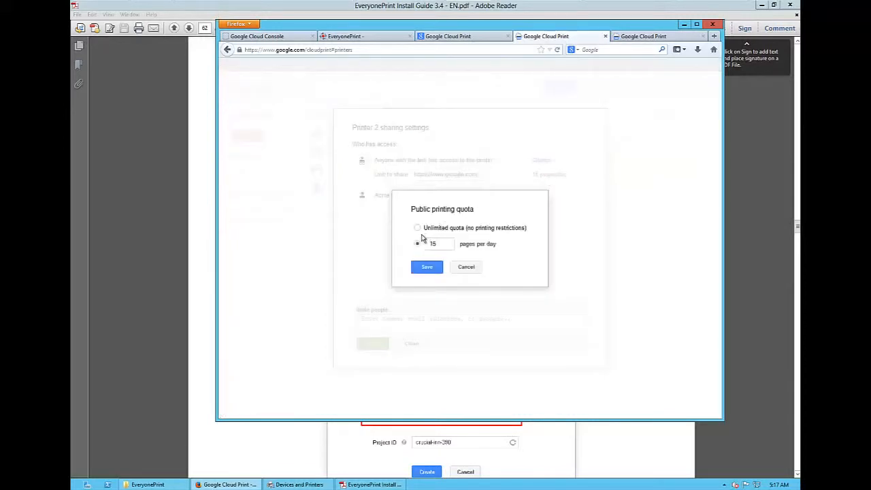
click(418, 228)
click(424, 272)
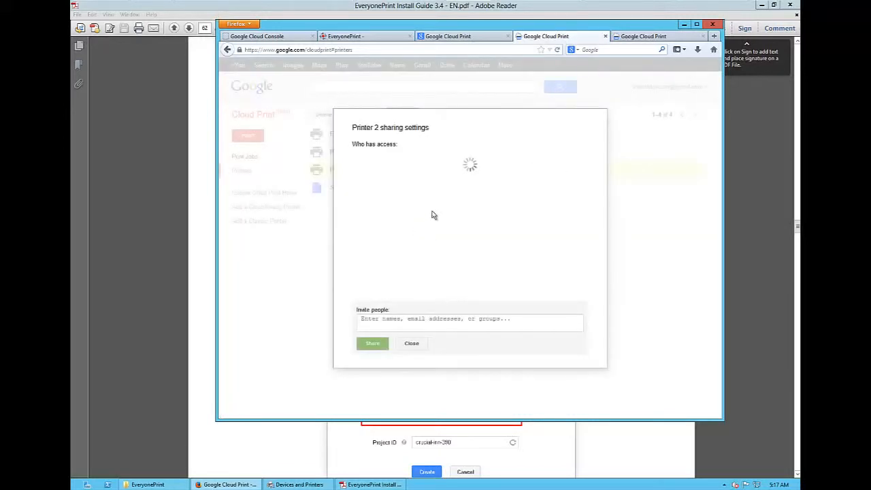
- Copy Printer 2's link to share, paste it as the printer's public link in EveryonePrint, and save the changes
click(436, 175)
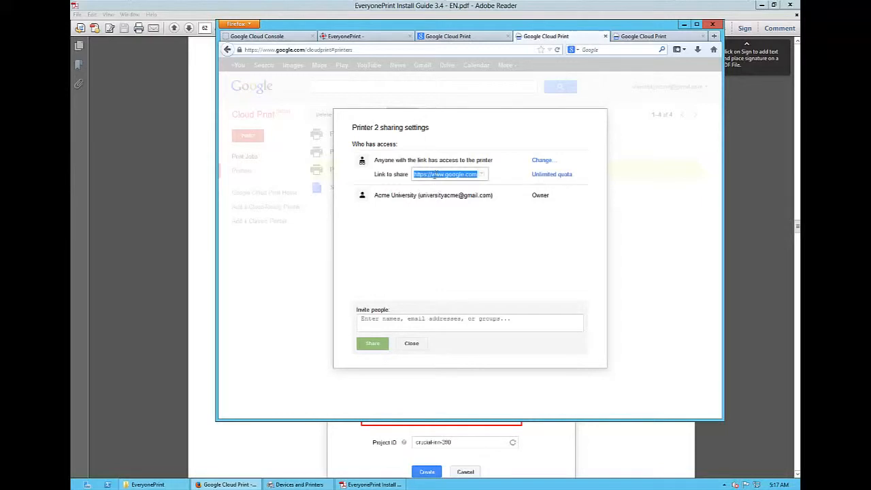
click(411, 343)
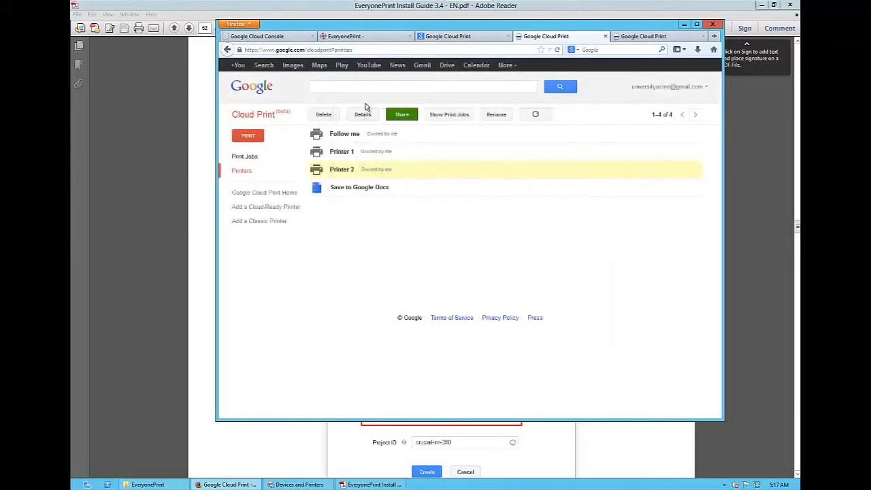
click(371, 37)
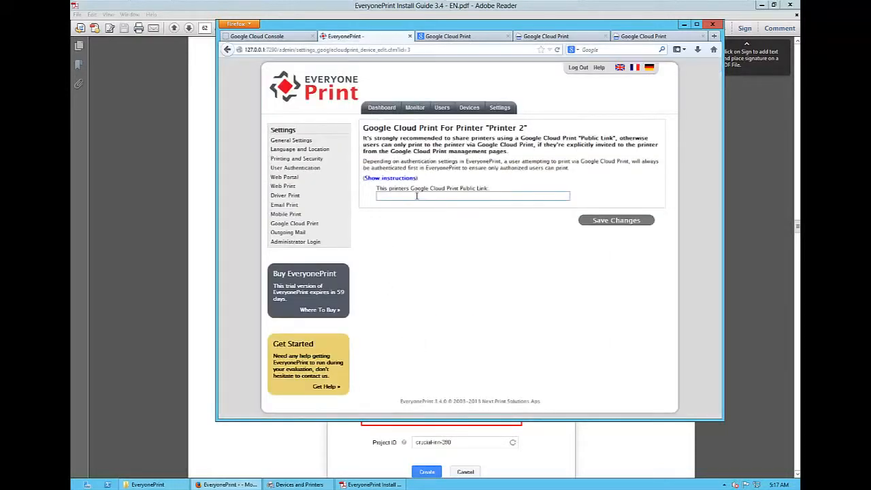
key(ctrl+v)
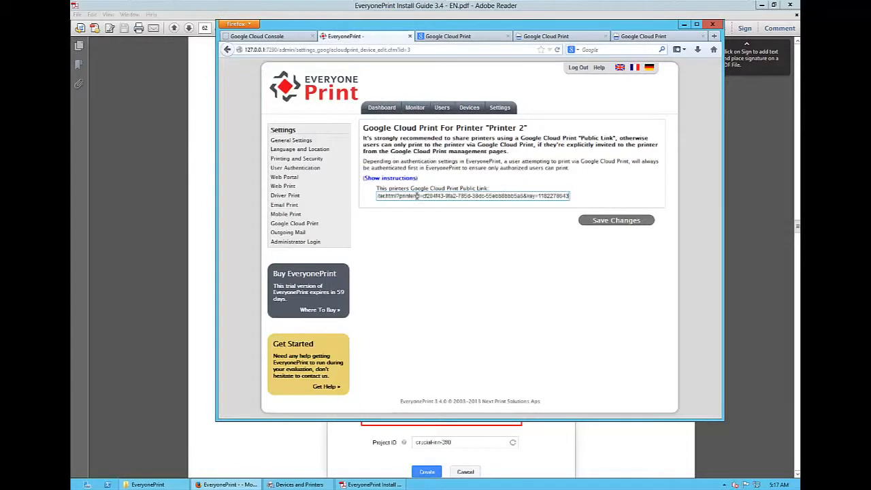
click(612, 222)
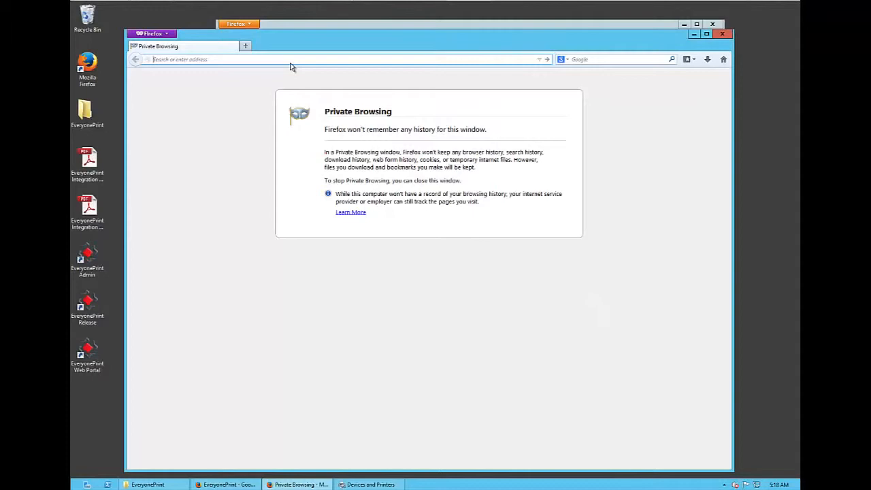
- Open the EveryonePrint web portal's login page at 127.0.0.1:7290 in the private browsing window
text(127)
key(Down)
key(Down)
key(Return)
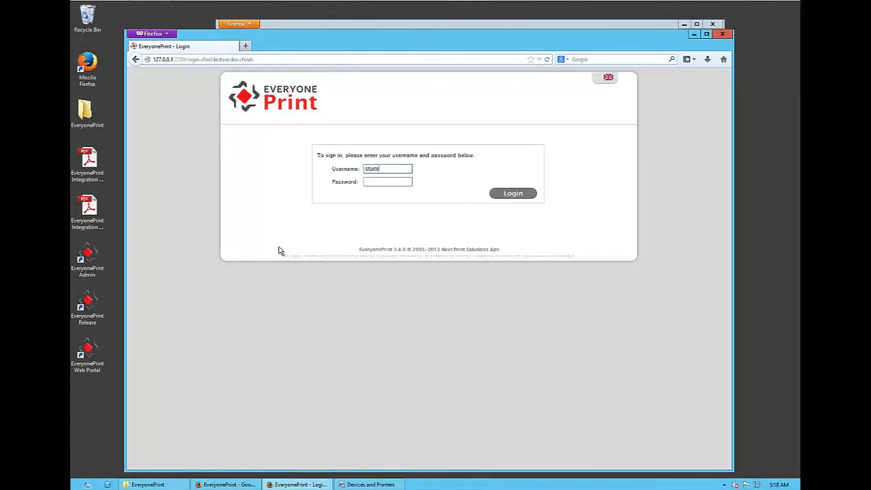
- Sign in to the web portal with the student account's username and password, and open the Google Cloud Print page
text(1)
key(Tab)
click(493, 195)
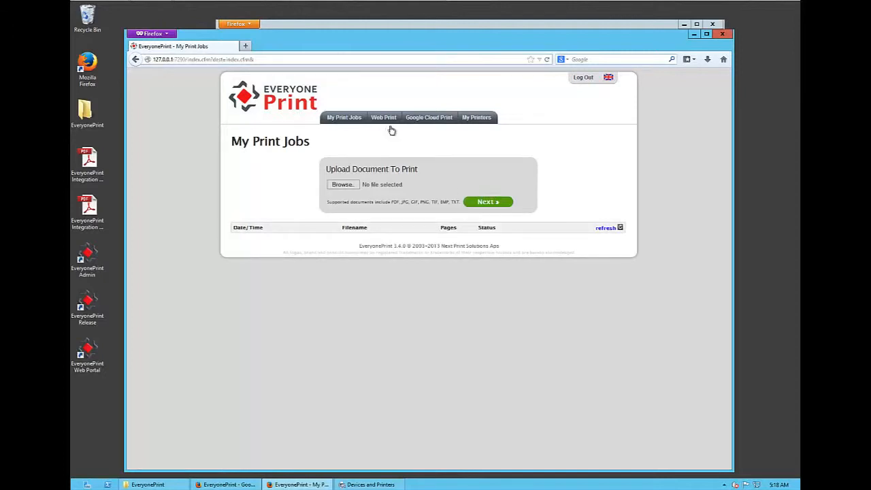
click(428, 120)
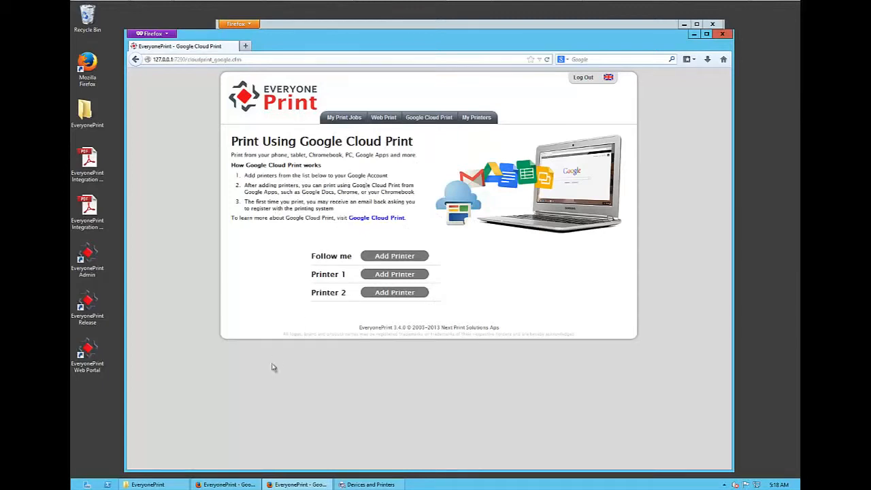
- In EveryonePrint's admin Language and Location settings, enable 简化字, Portoghese, Suomi, 한국어 and 日本語 as web interface languages and save
mouse_move(247, 484)
click(245, 433)
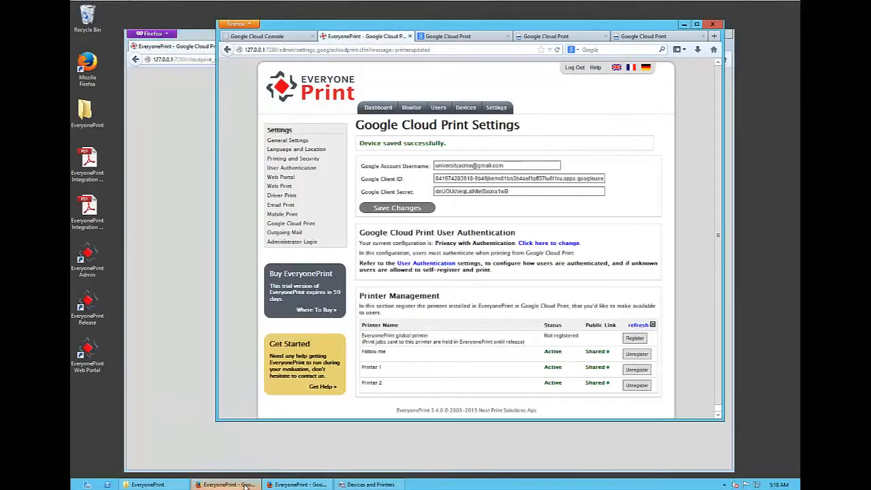
click(314, 151)
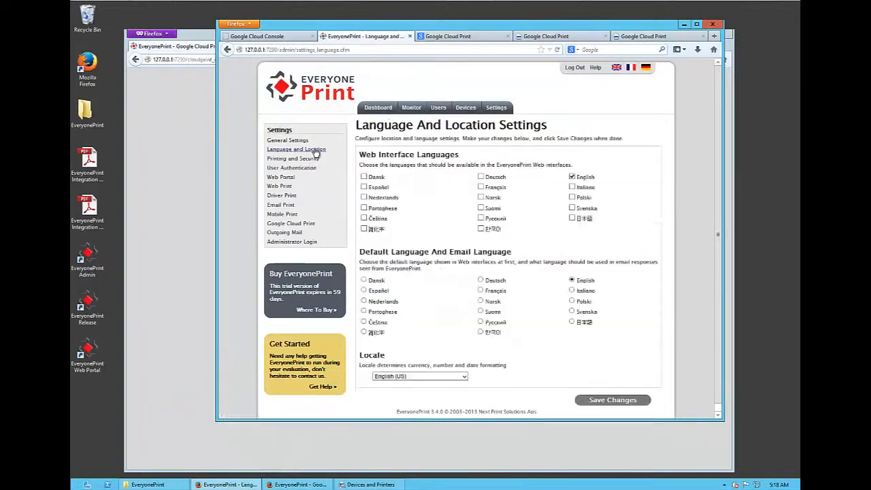
click(364, 229)
click(364, 208)
click(480, 208)
click(481, 228)
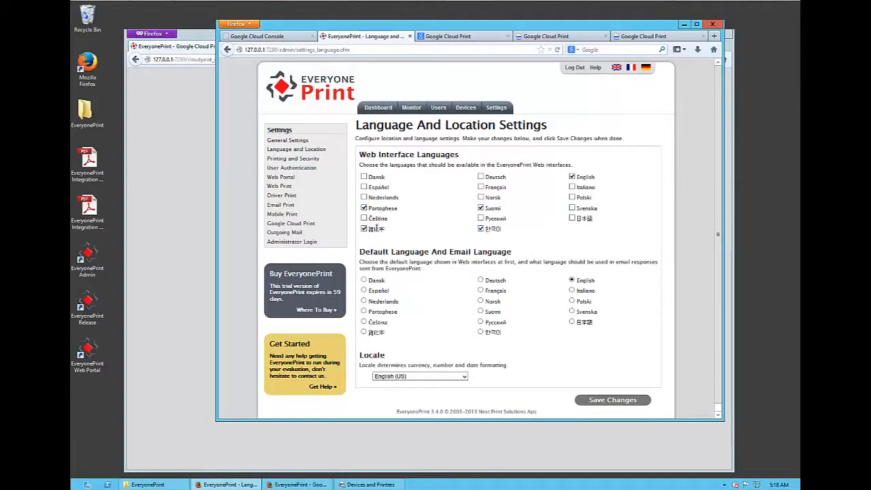
click(572, 219)
click(605, 402)
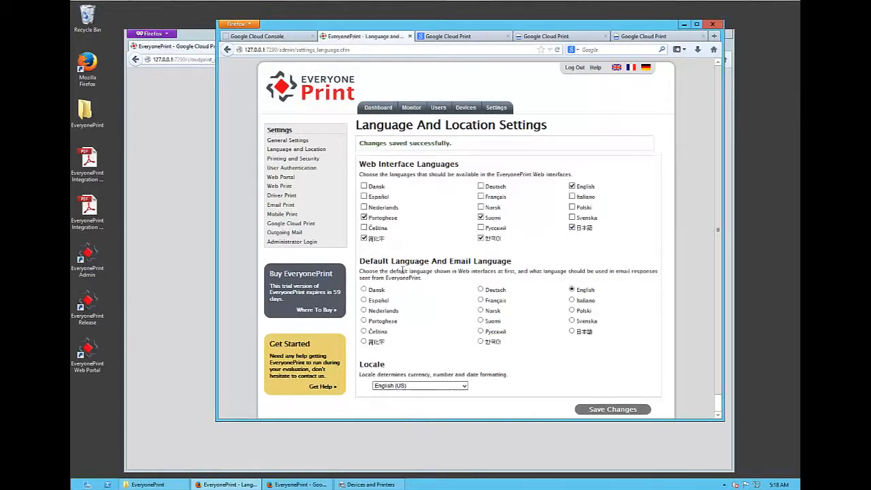
- Return to the web portal, reload the Google Cloud Print page in English, and switch the page language to Korean
click(181, 184)
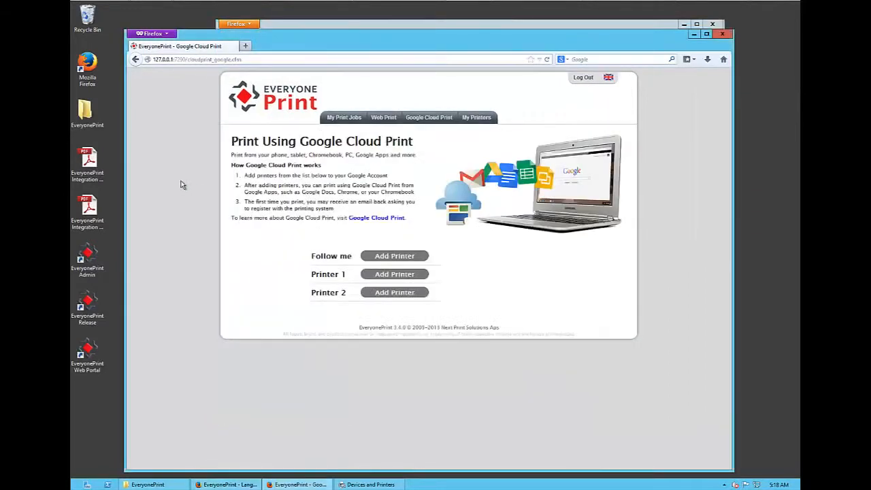
click(610, 79)
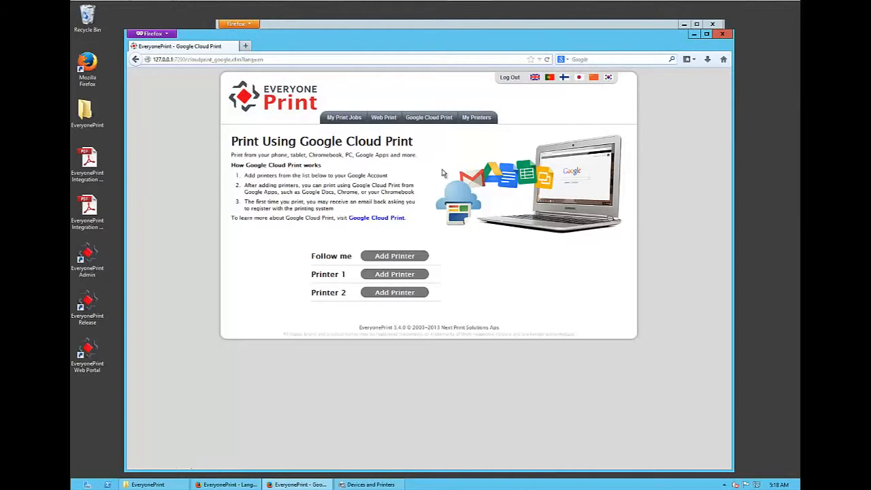
click(609, 77)
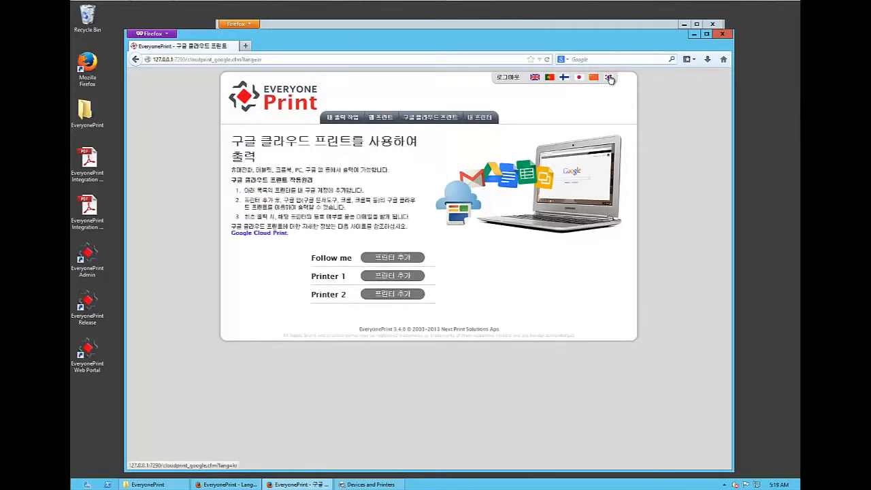
- View the Google Cloud Print page in Japanese and Simplified Chinese, and switch the page language back to English
click(579, 78)
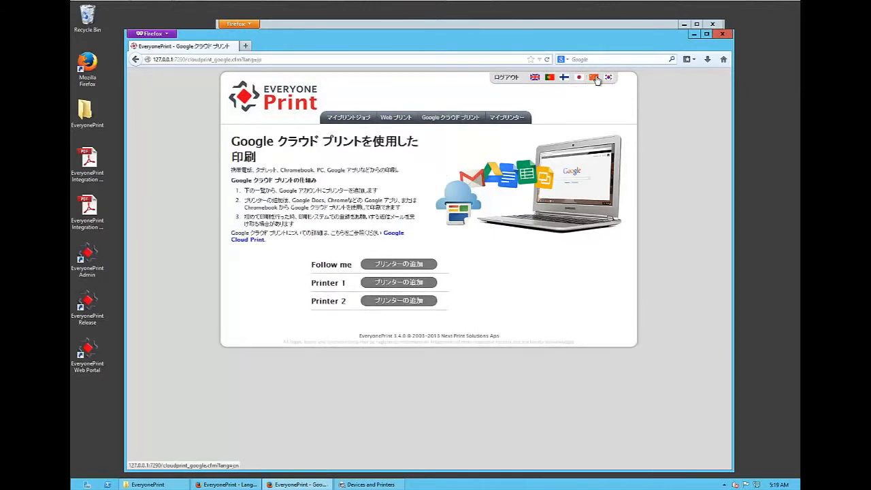
click(593, 77)
click(535, 78)
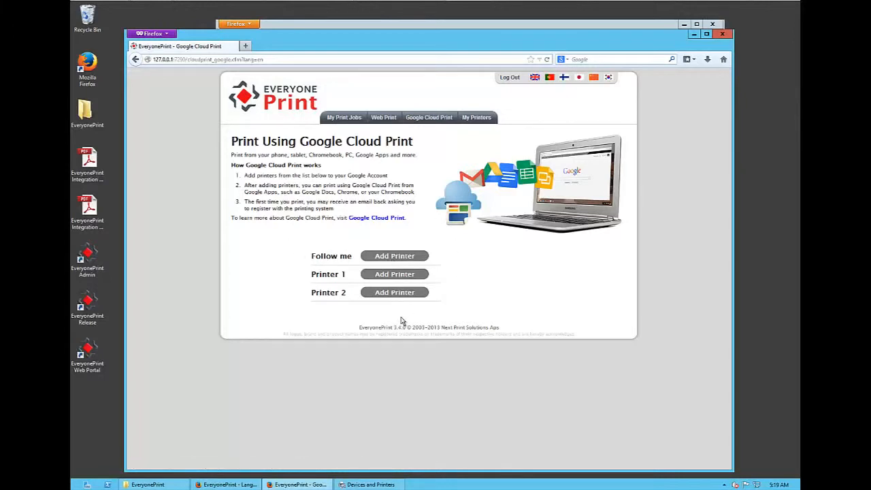
- Add the Follow me printer to the Google account, signing in with the account's e-mail address and password
click(383, 258)
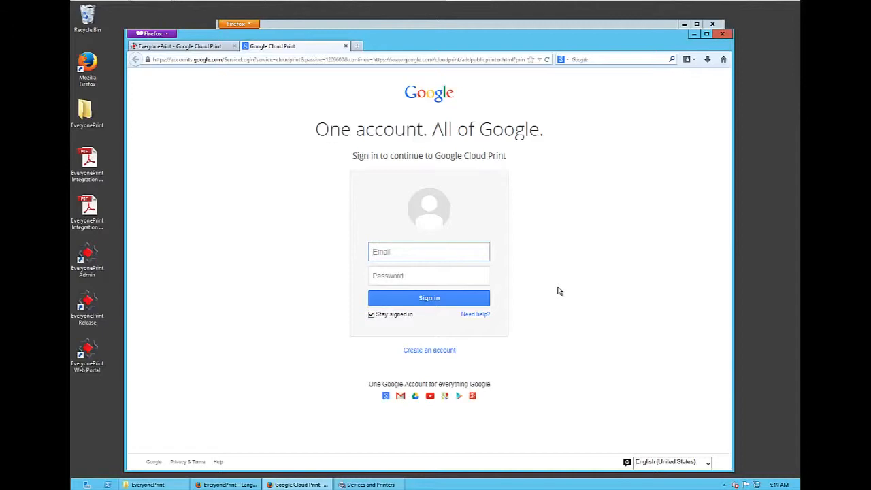
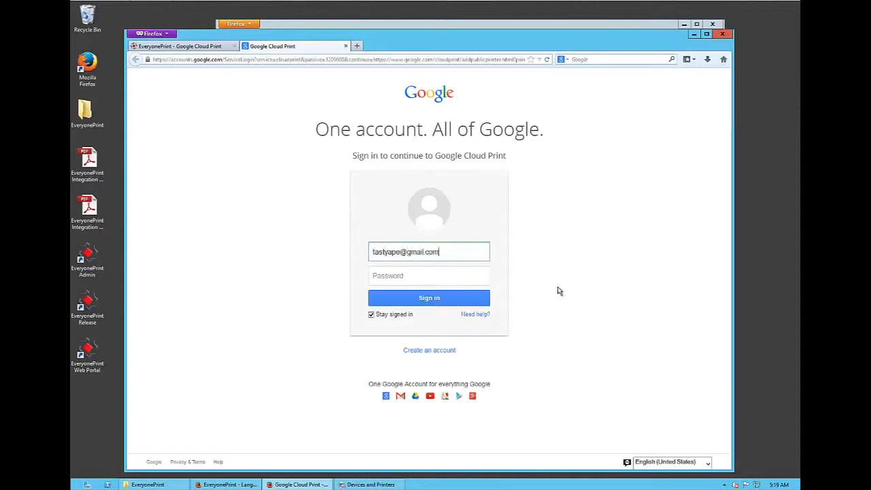
key(Tab)
text(•••••••••)
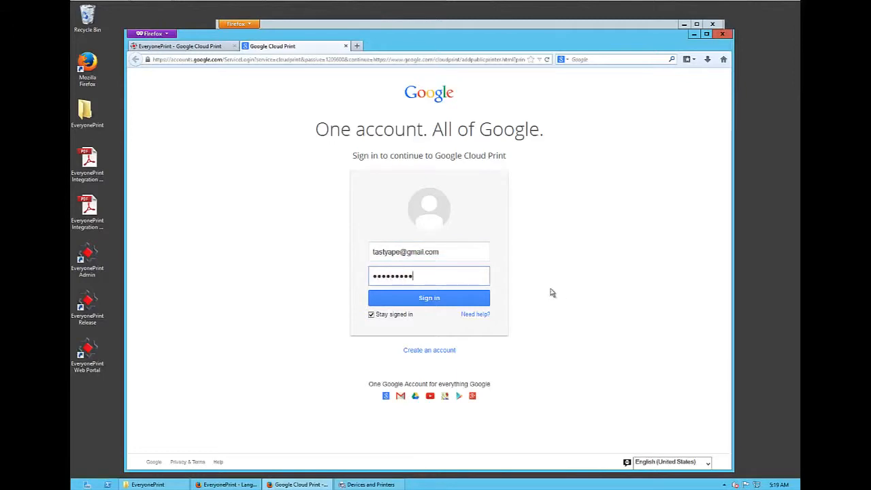
click(428, 299)
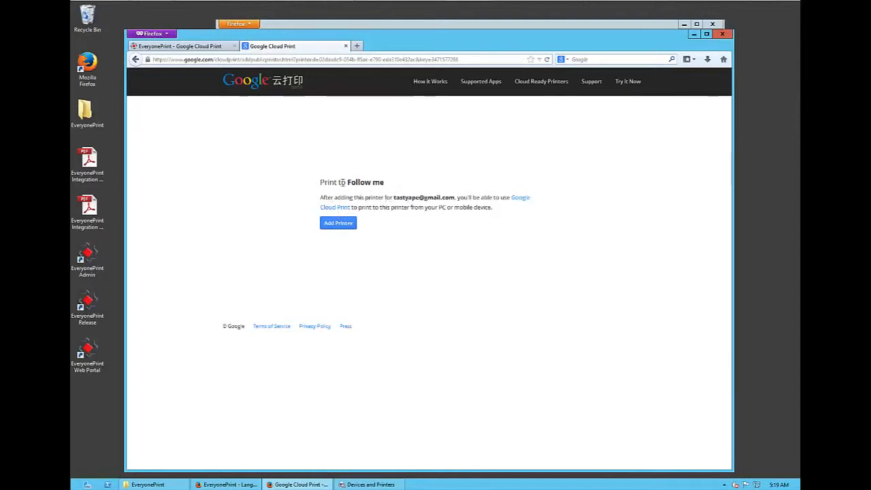
click(341, 226)
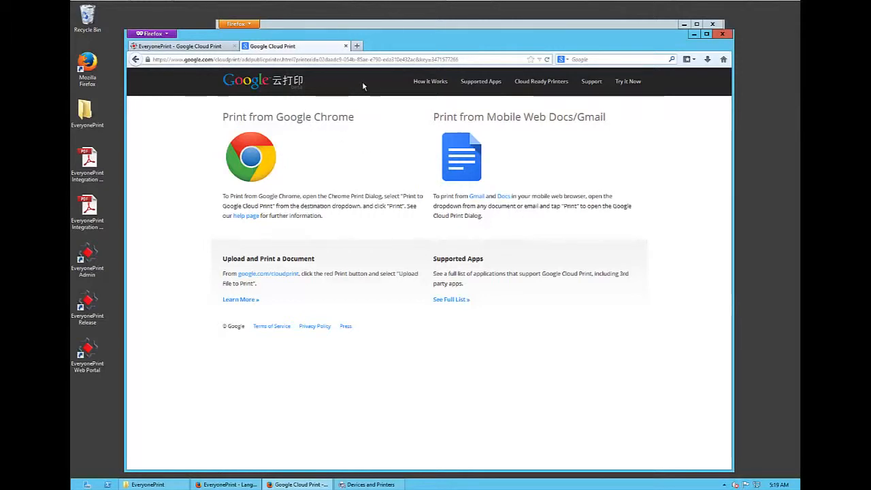
- Open docs.google.com in a new tab and open the Lorem ipsum document from My Drive
key(ctrl+t)
text(dec)
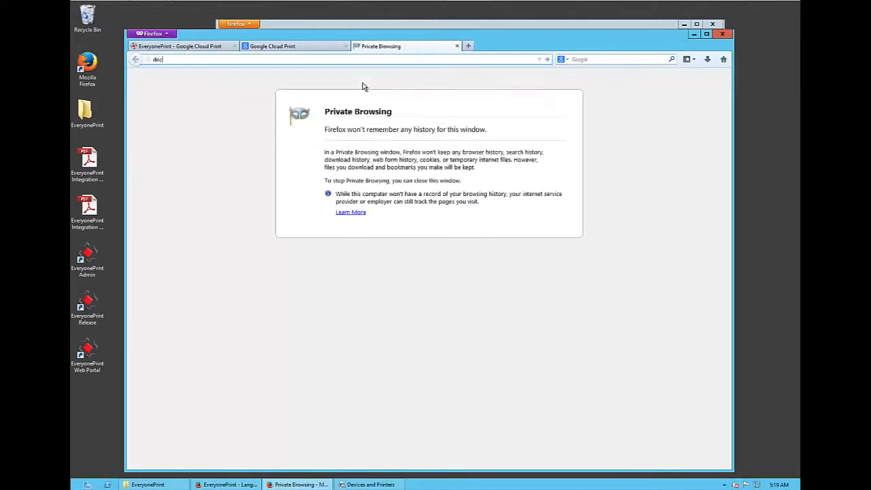
text(s.google.com)
key(Return)
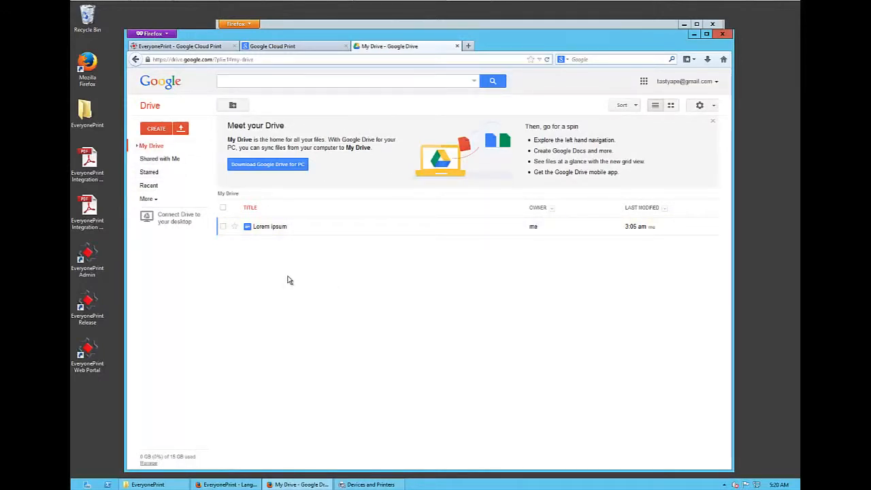
click(266, 231)
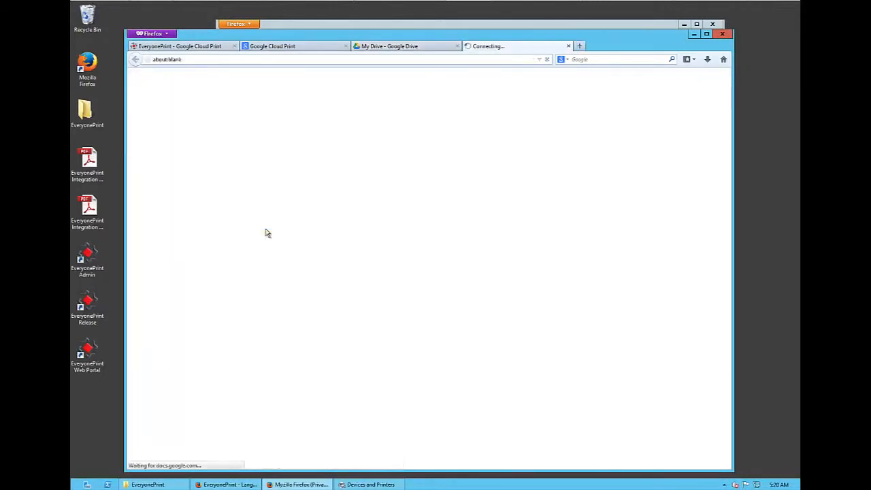
click(266, 229)
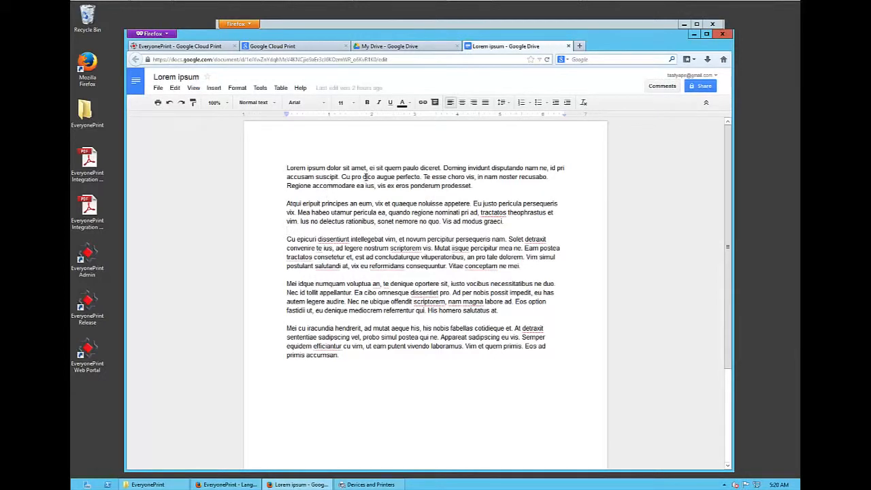
- Insert the text "jlkjlkf jslkjfsd" as a separate paragraph after the first paragraph, with a blank line above it
click(379, 196)
text(jlkjlkf jslkjfsd)
key(Return)
key(Up)
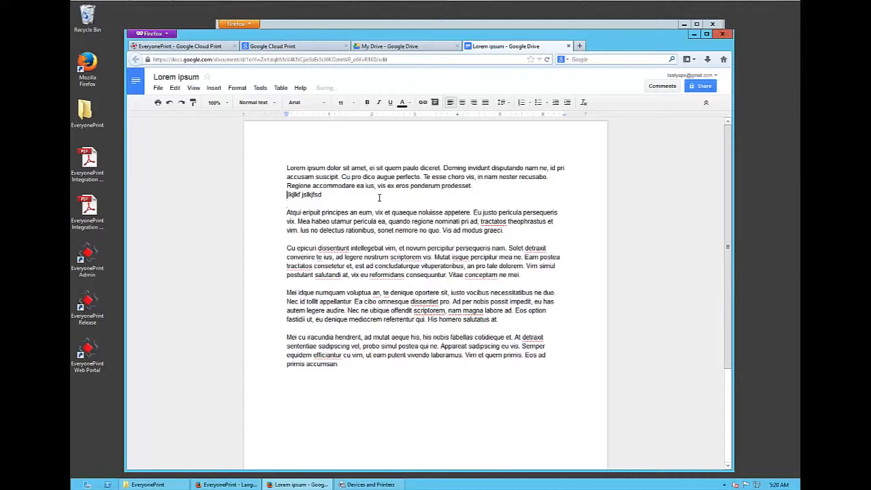
key(Return)
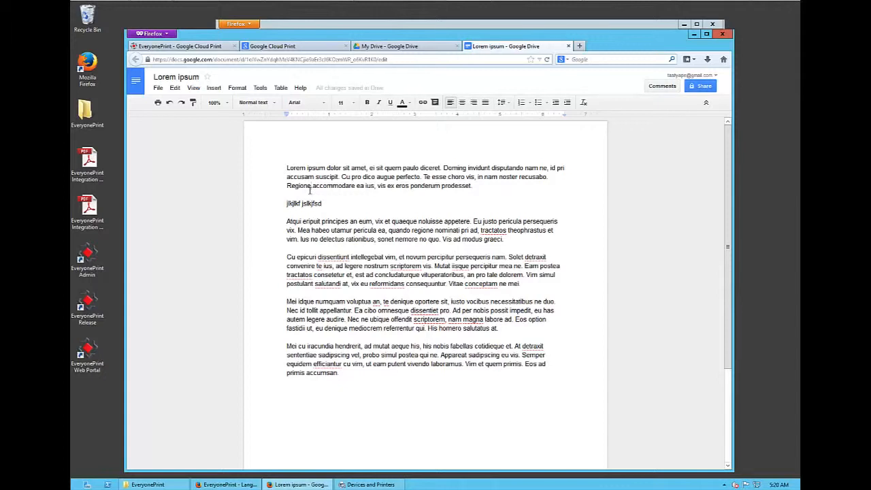
- Print the Lorem ipsum document to the Follow me printer through Google Cloud Print with A4 paper size
click(157, 88)
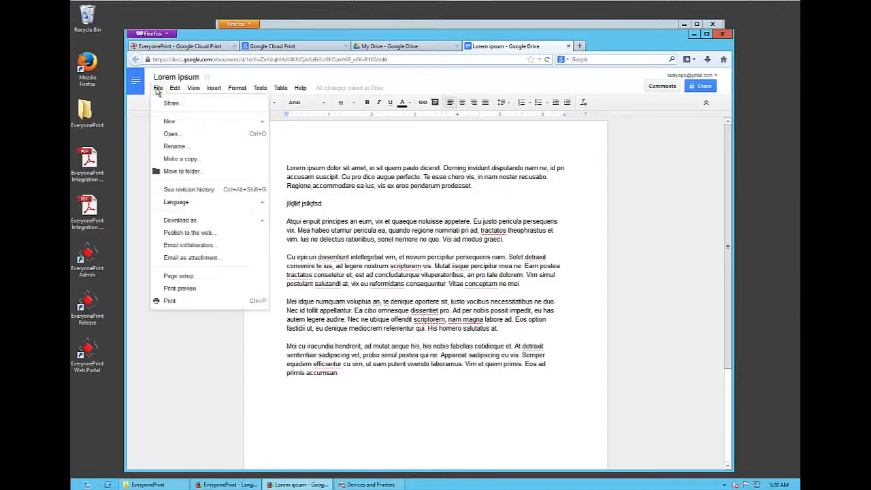
click(191, 307)
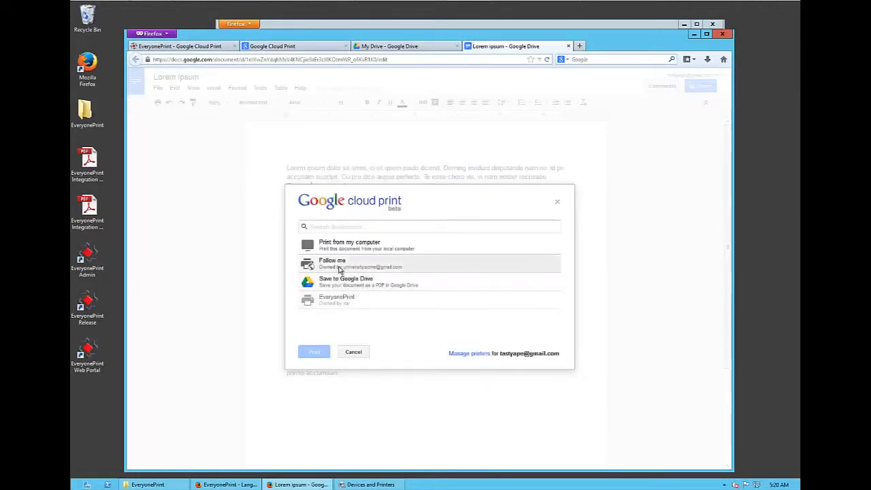
click(380, 265)
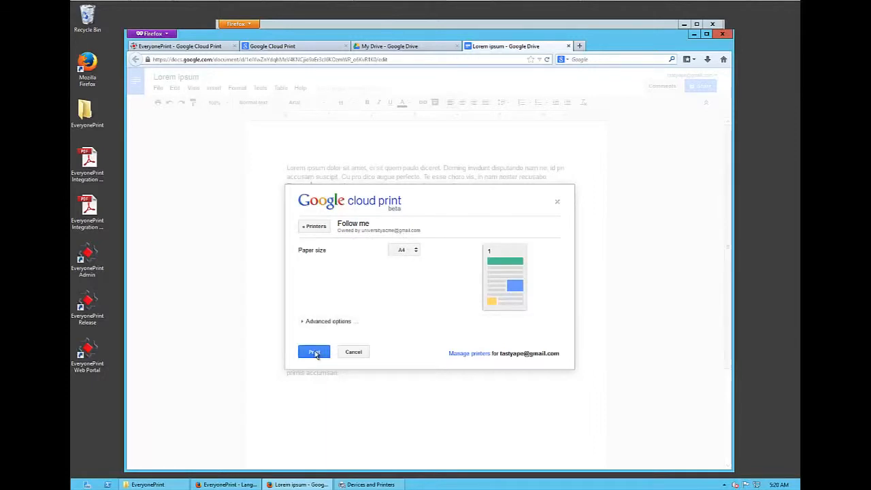
click(314, 352)
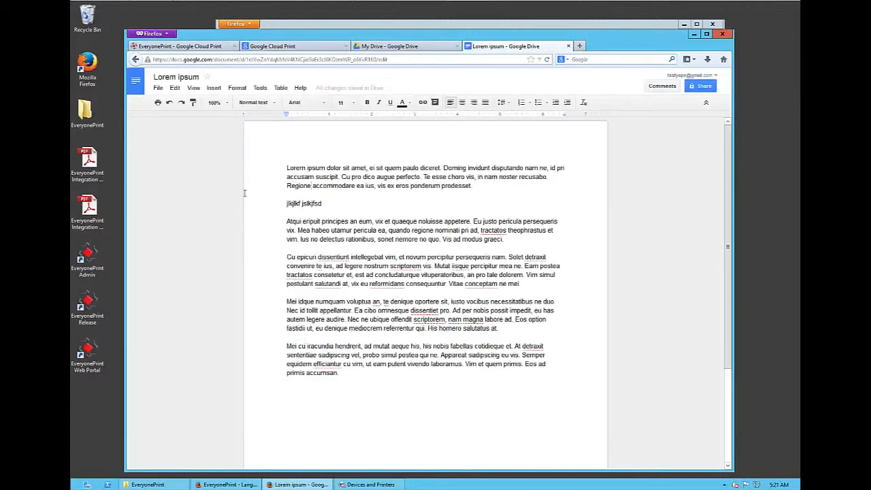
- Switch to the EveryonePrint admin window and check the Lorem ipsum job's status and user in the Print Job Monitor
click(332, 26)
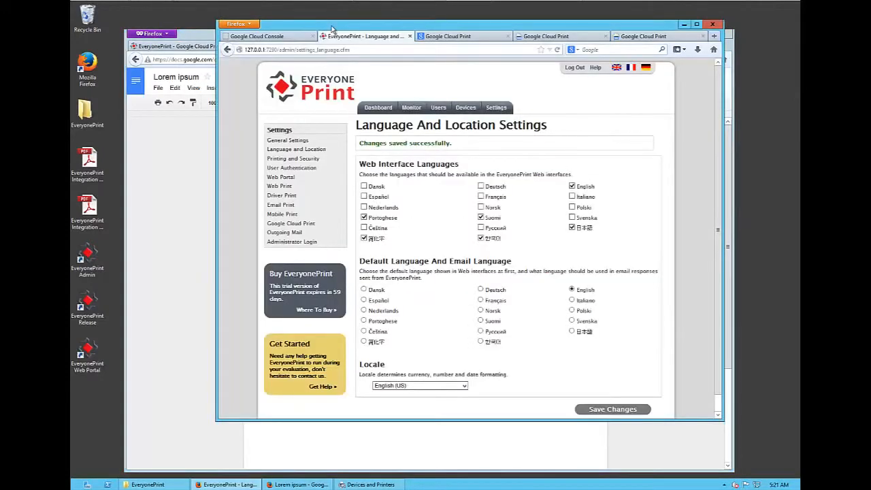
click(408, 107)
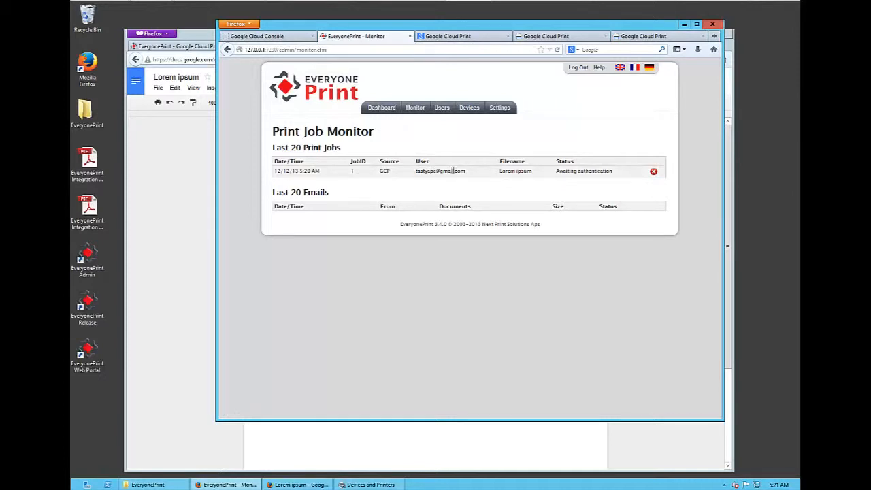
double_click(594, 172)
click(594, 173)
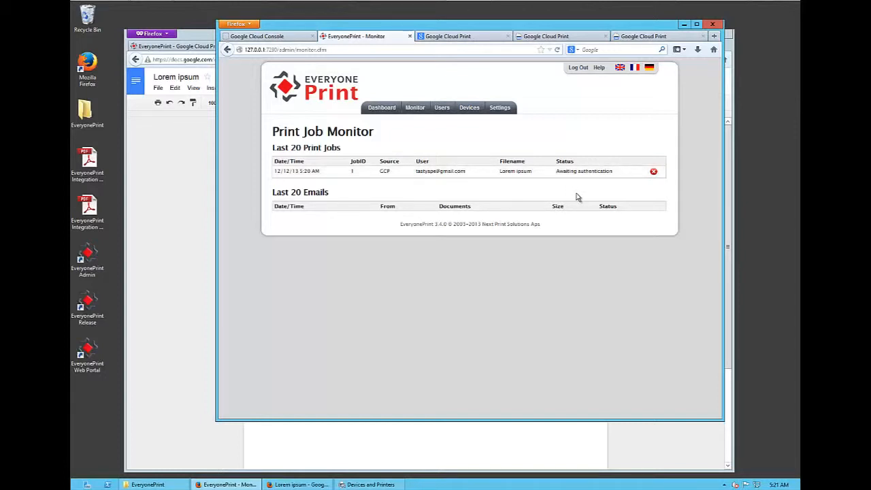
triple_click(453, 171)
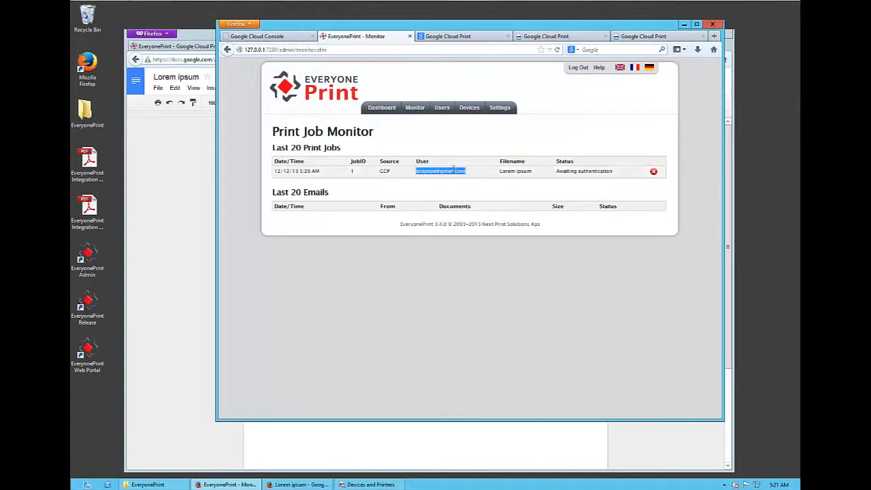
click(524, 213)
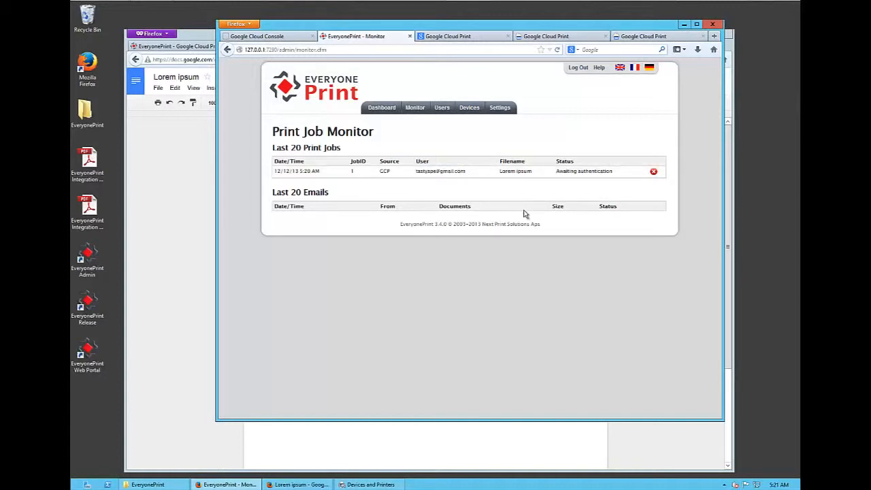
- Return to the private browsing window and open Gmail in a new tab
click(183, 172)
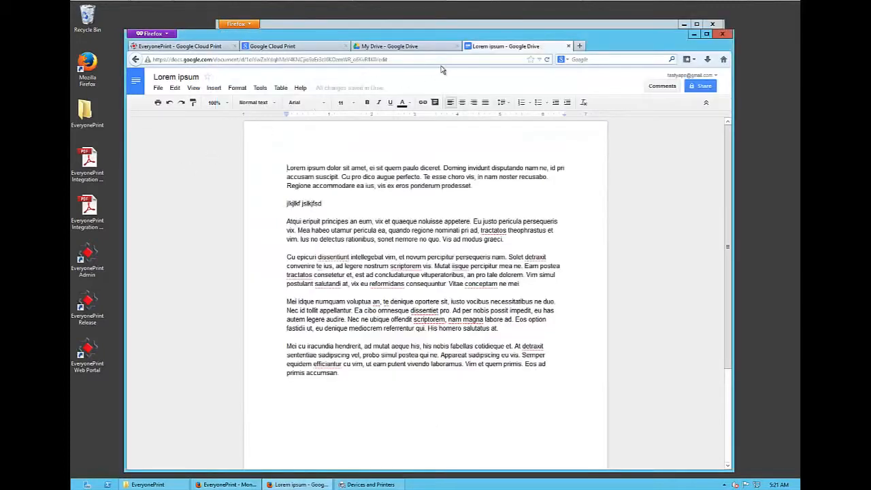
click(580, 46)
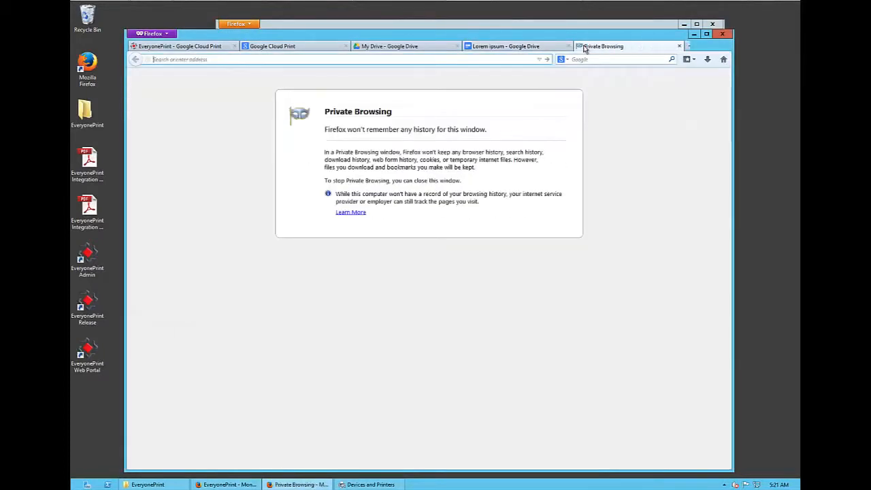
text(gmail.com/)
key(Return)
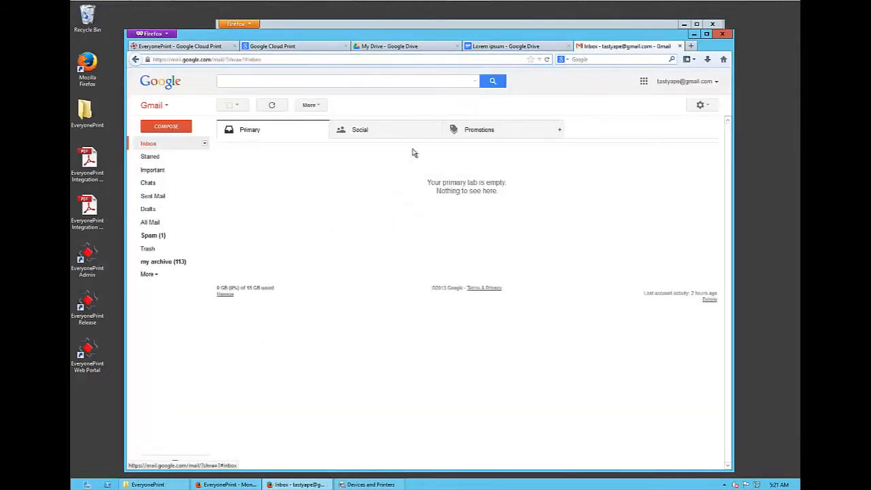
- Look through the Social, Promotions and Primary inbox categories, and open the EveryonePrint message "Register email address to print" from Spam
click(392, 134)
click(494, 136)
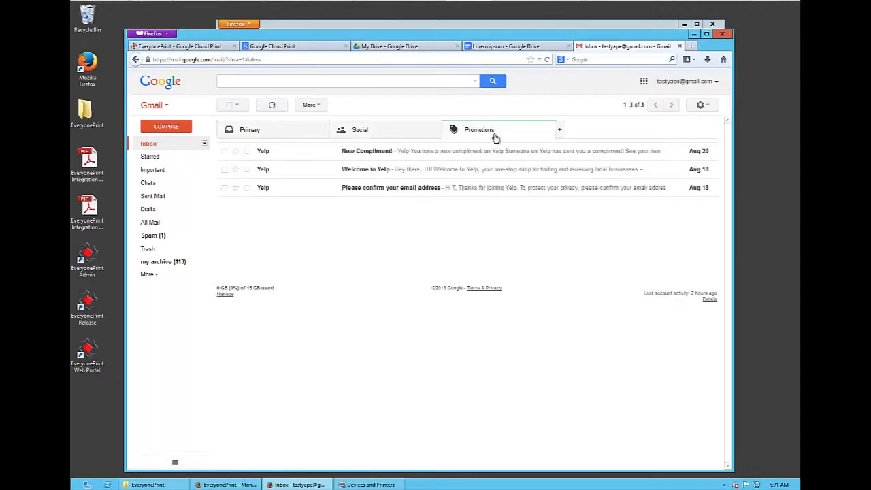
click(290, 137)
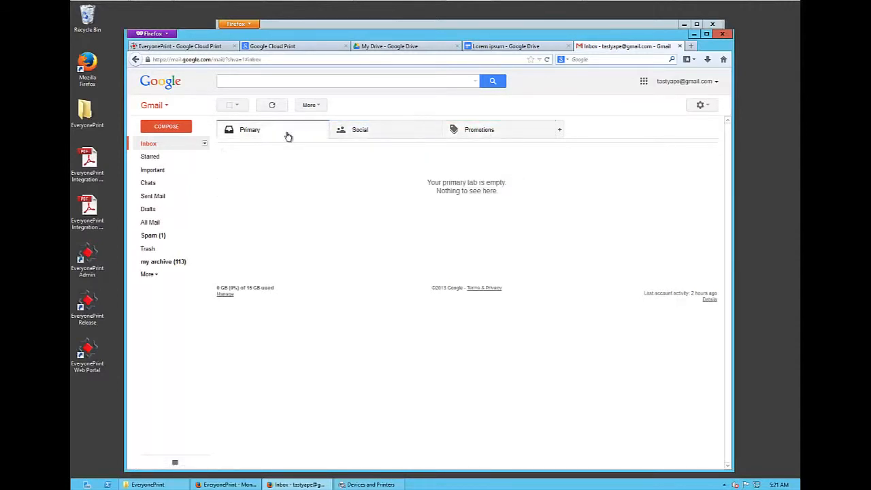
click(155, 236)
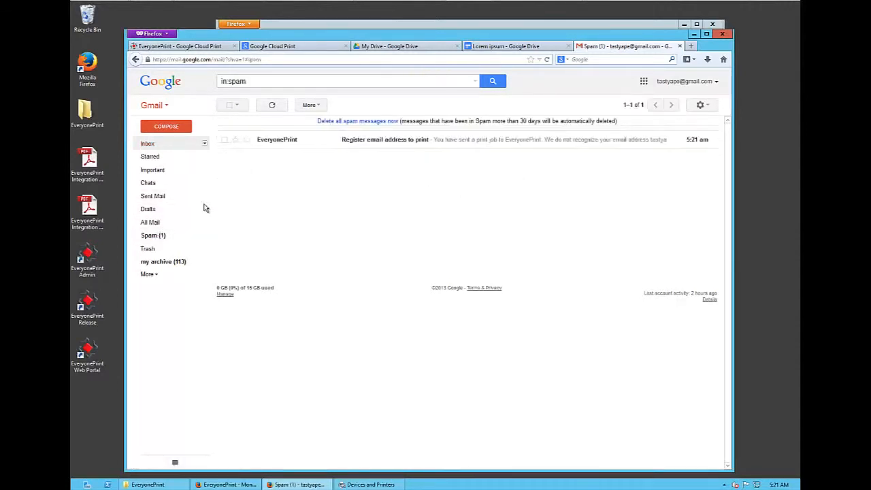
click(377, 145)
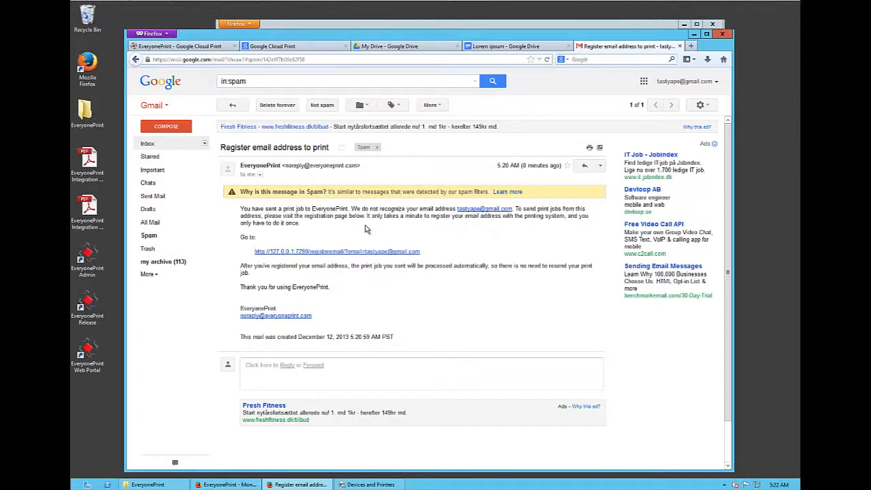
- Follow the registration link in the message and register the e-mail address with the student account's username and password
click(282, 252)
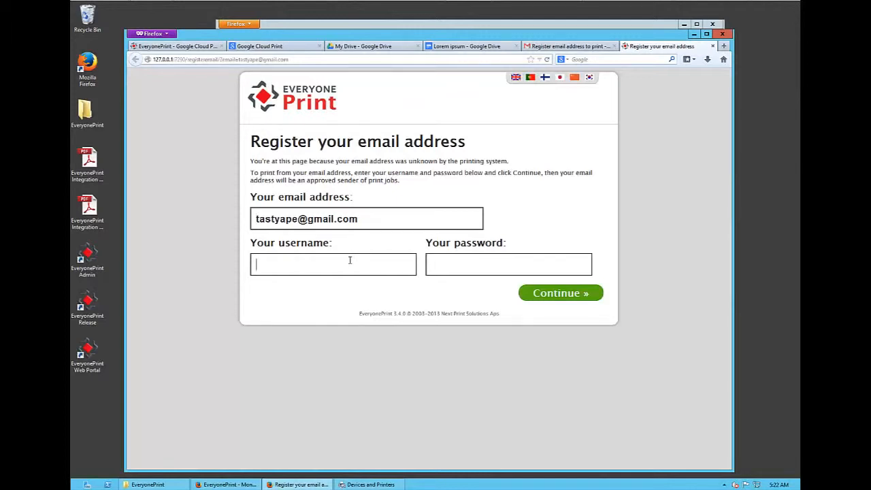
text(student1)
key(Tab)
text(1234)
triple_click(384, 221)
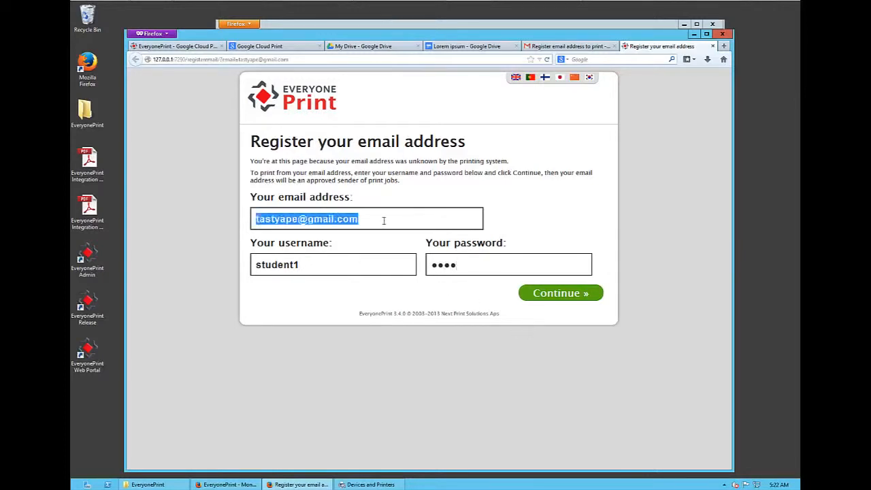
triple_click(362, 272)
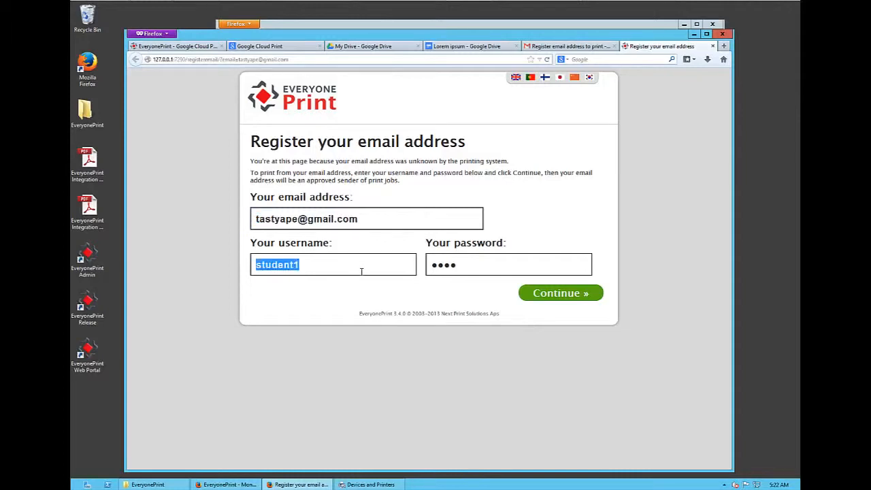
click(561, 344)
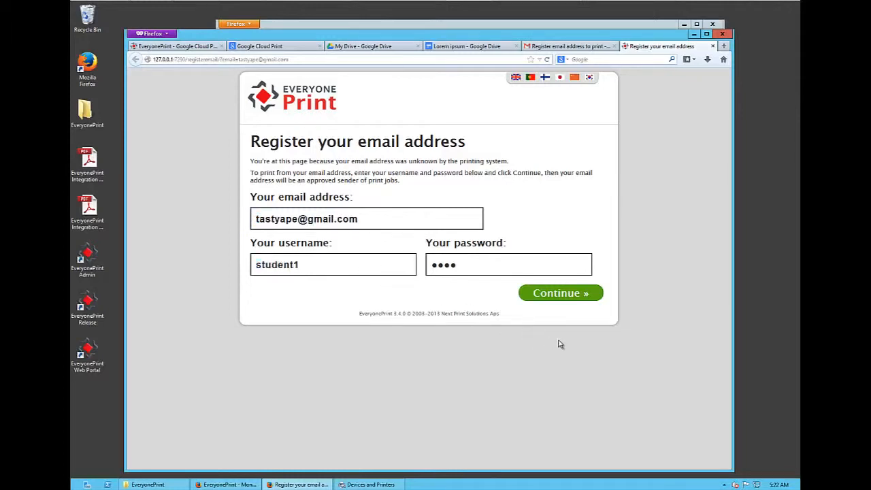
click(556, 297)
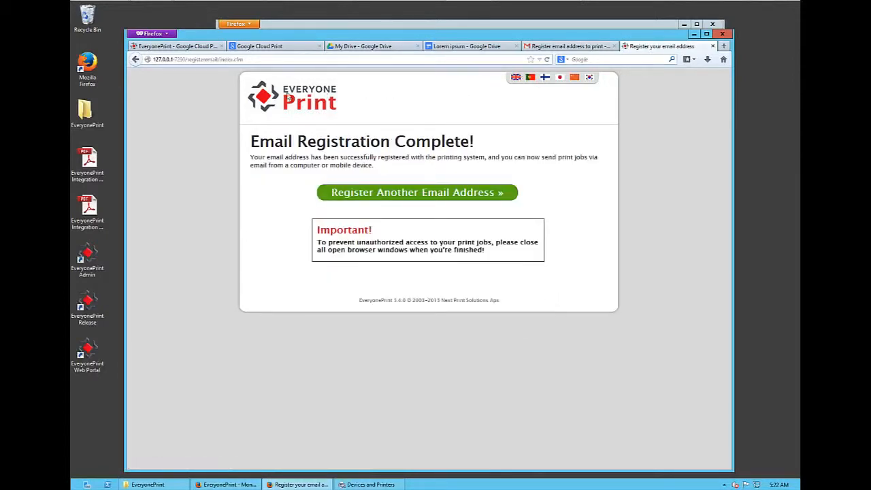
- Switch to the EveryonePrint admin window, refresh the Print Job Monitor, and check the Lorem ipsum job's user, filename and status
click(423, 27)
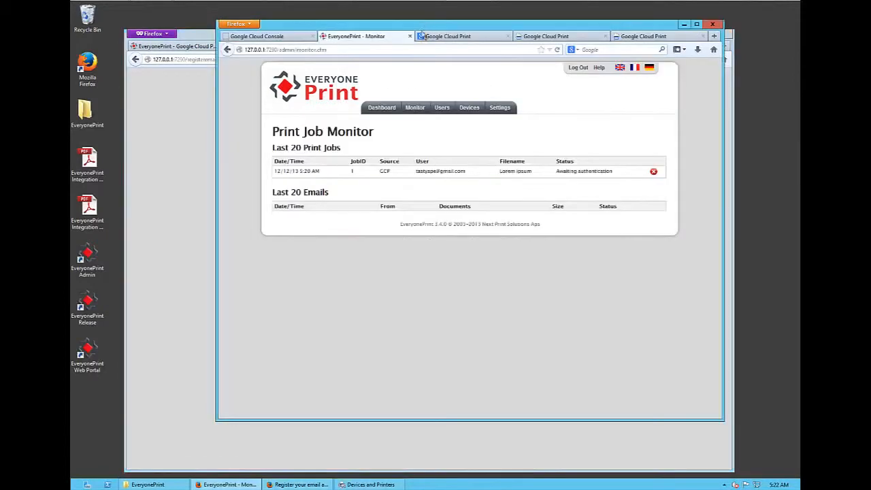
click(415, 114)
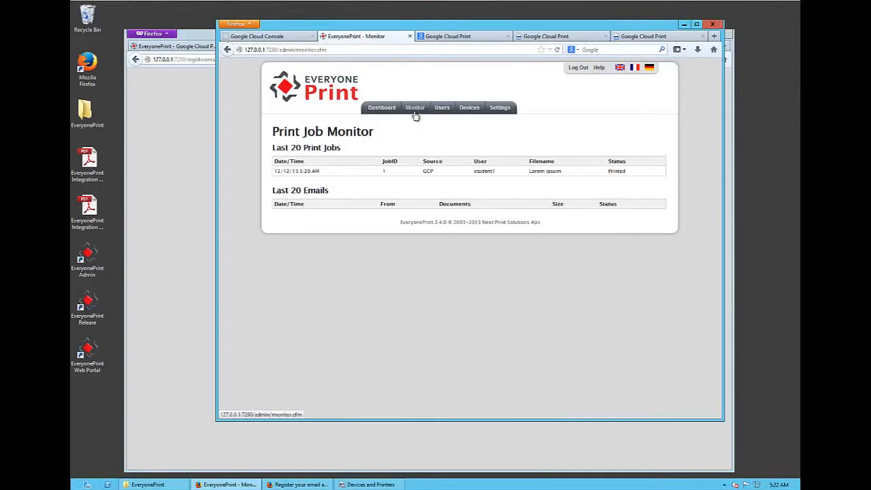
double_click(484, 172)
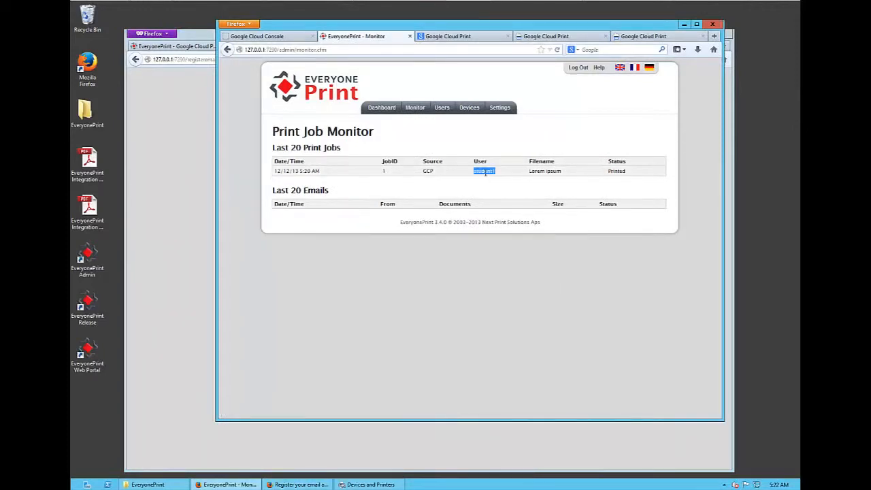
click(548, 172)
double_click(549, 173)
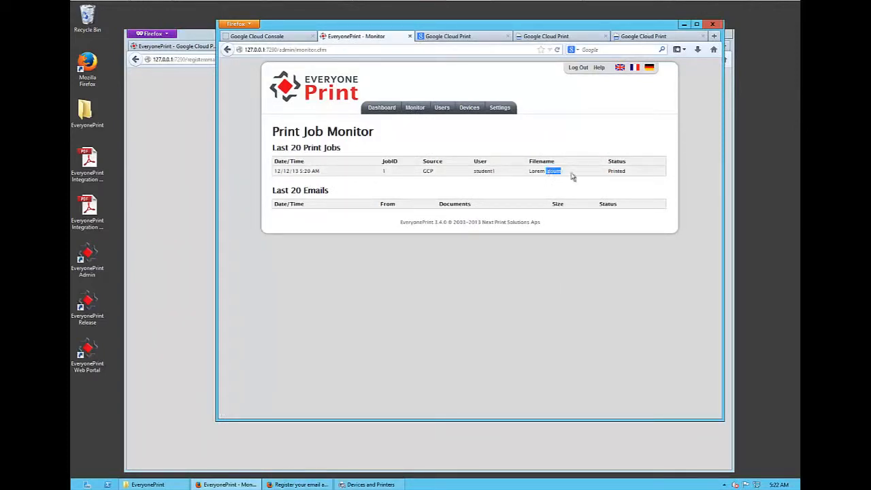
double_click(615, 171)
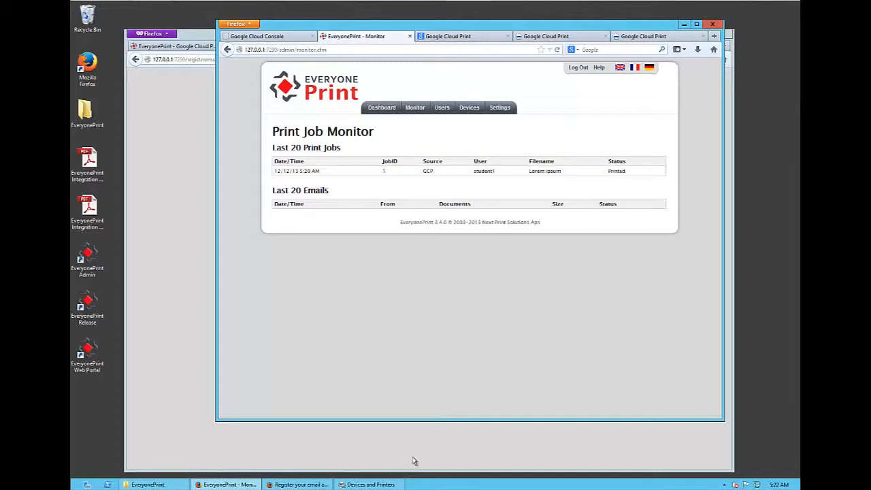
- Open the Follow me printer's queue from Devices and Printers, check the Lorem ipsum job's owner, and move the queue window lower
click(384, 485)
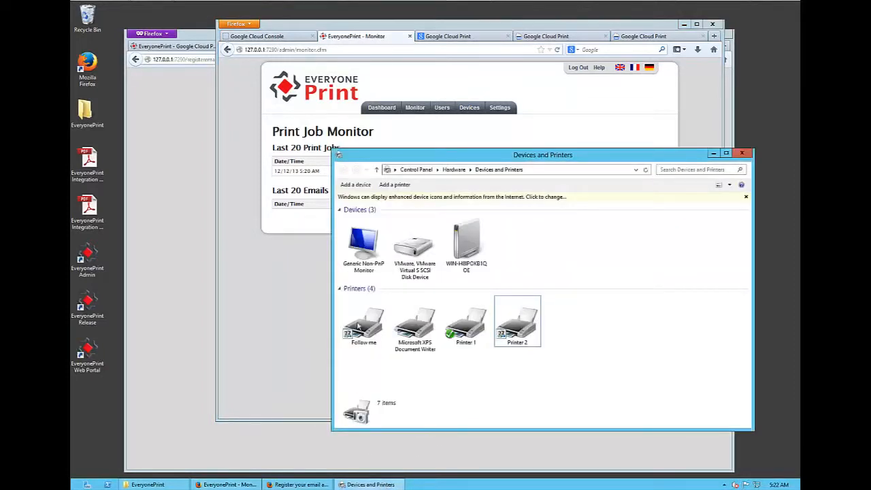
right_click(363, 327)
click(385, 328)
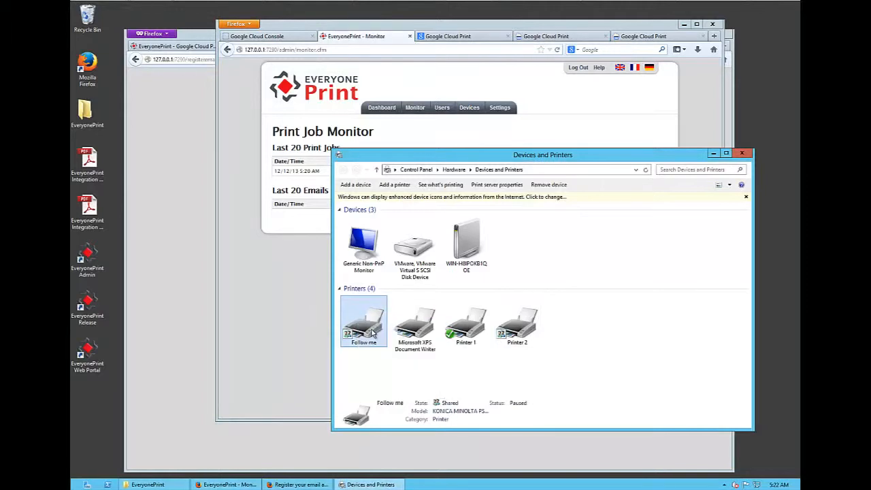
click(123, 83)
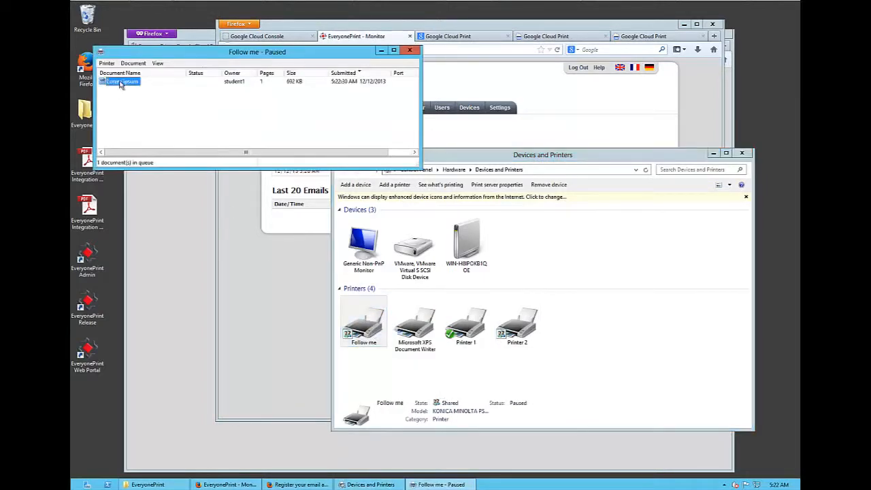
click(242, 88)
drag(216, 57, 210, 119)
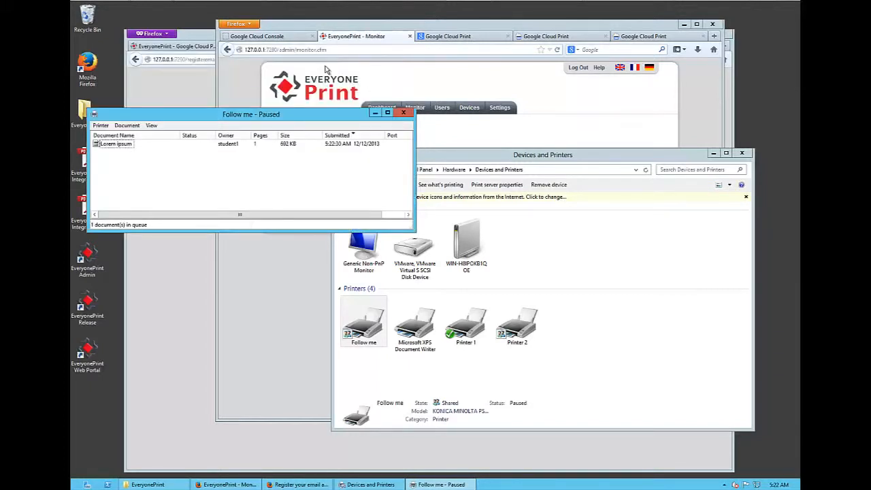
- Return to the Lorem ipsum document, print it again to Follow me through Google Cloud Print, and bring the printer's queue forward
click(172, 85)
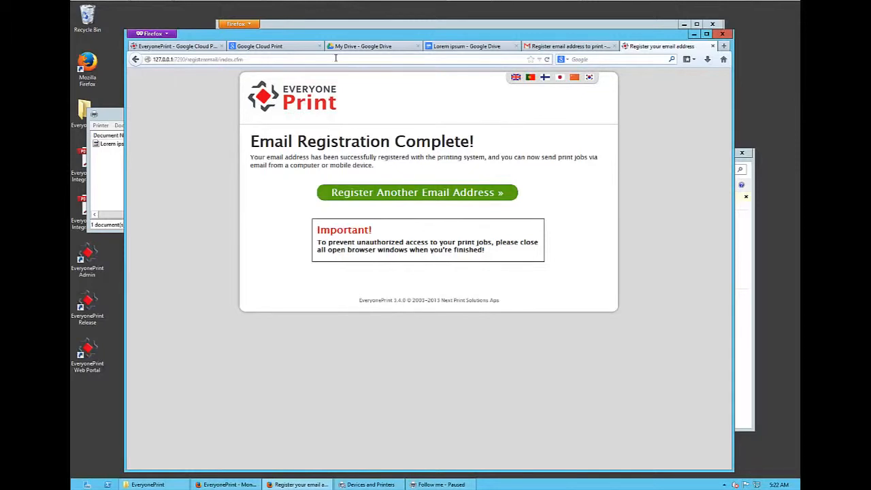
click(466, 45)
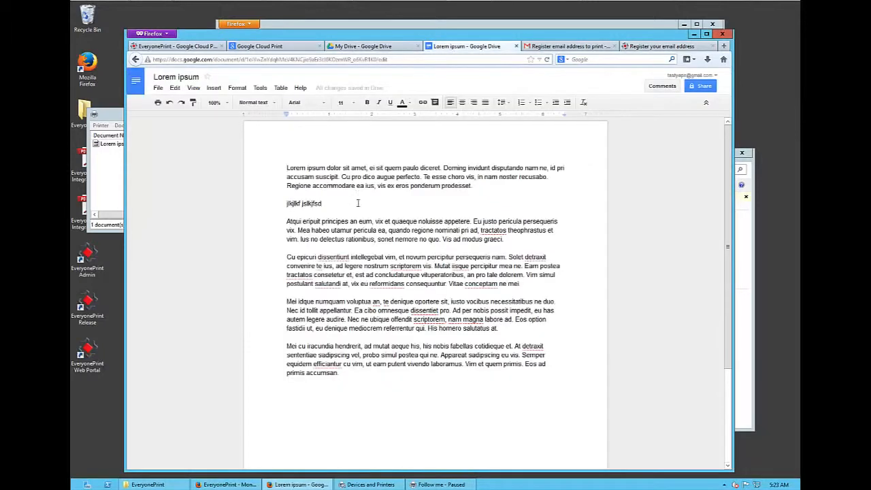
click(157, 87)
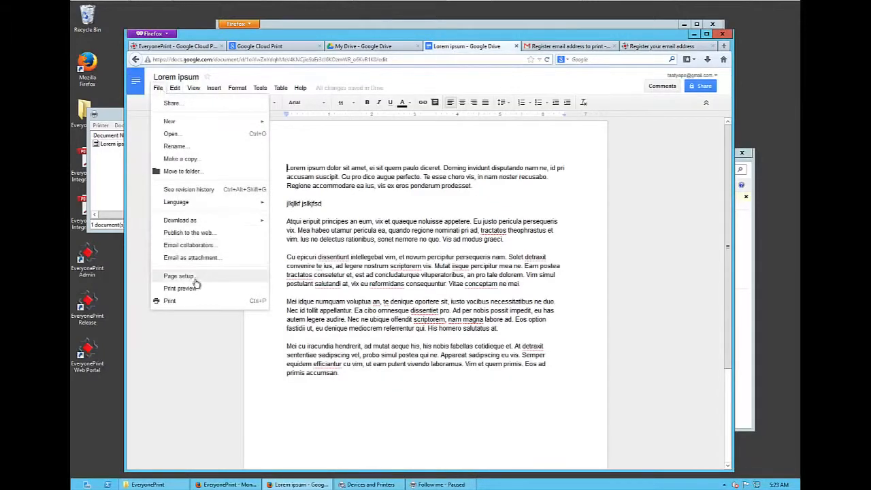
click(200, 302)
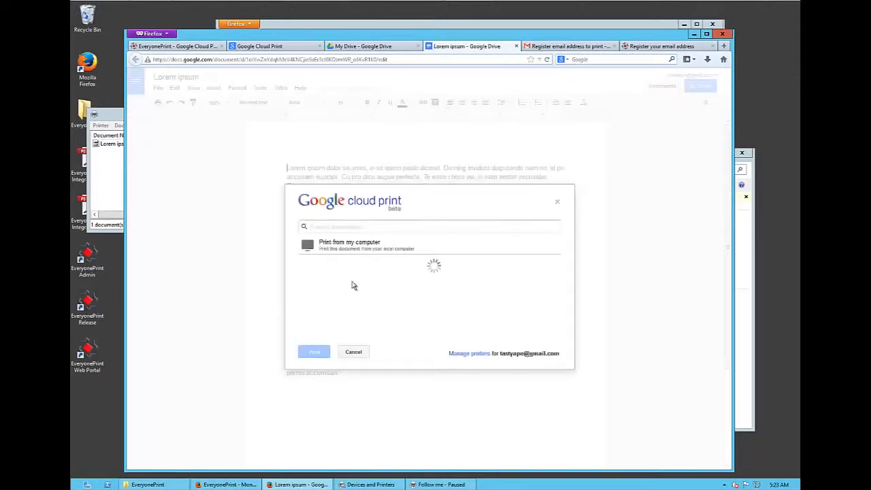
click(345, 270)
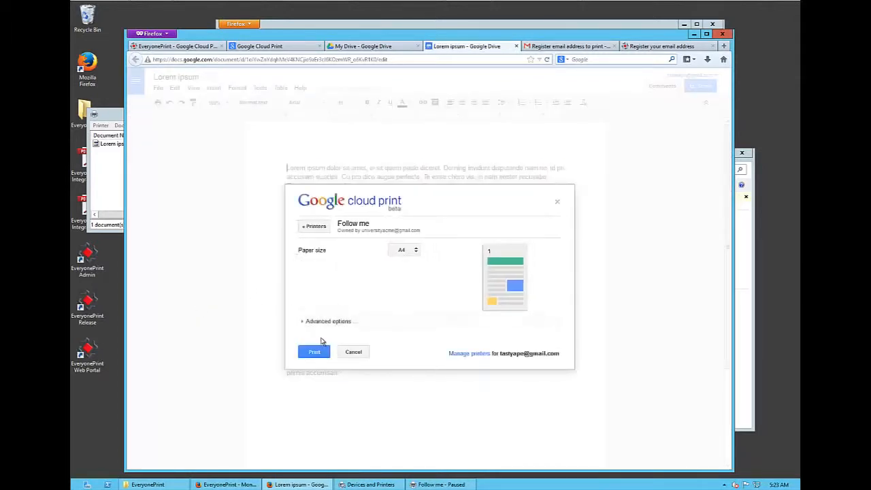
click(317, 352)
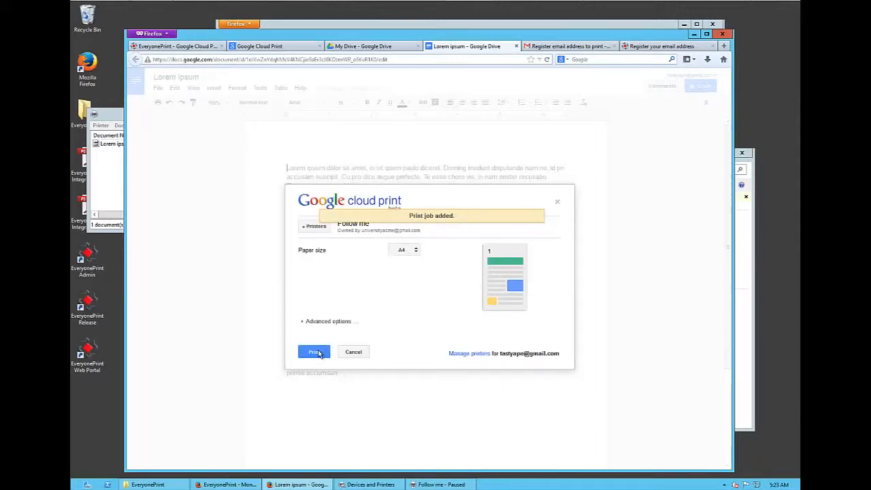
click(107, 184)
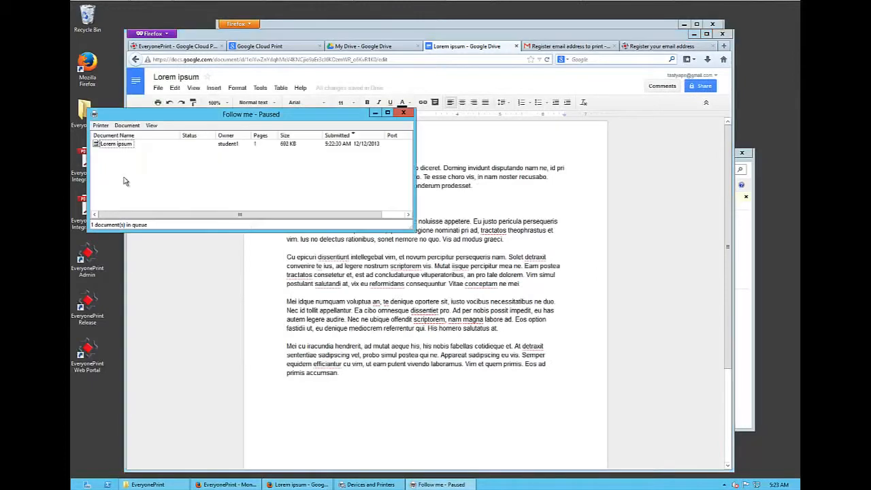
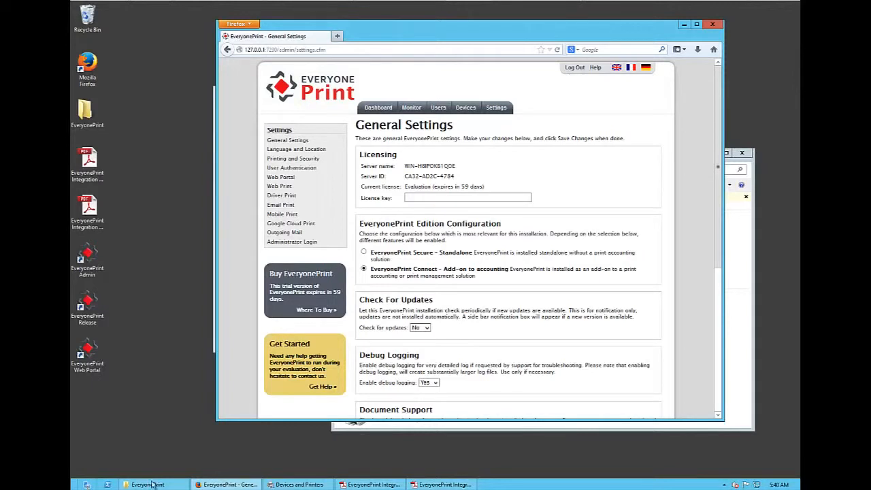
- Browse to the EveryonePrint folder in Program Files (x86) on drive C and open the eop XML configuration file for editing
click(151, 484)
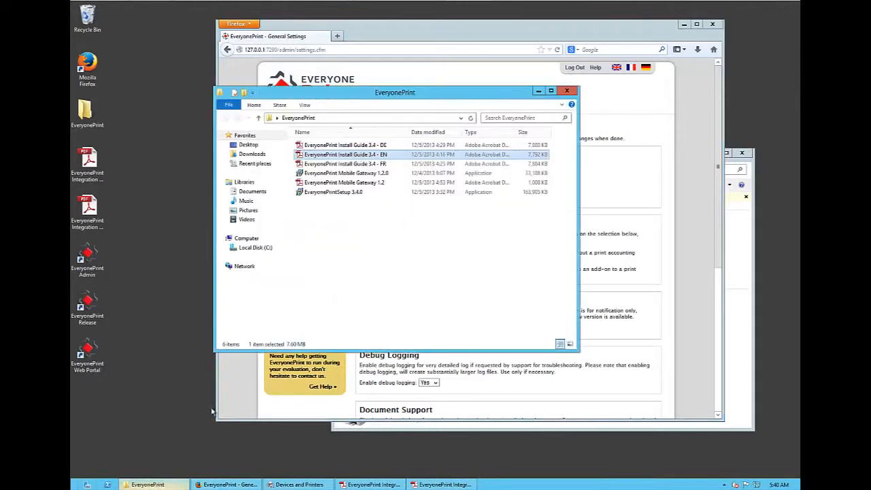
click(256, 248)
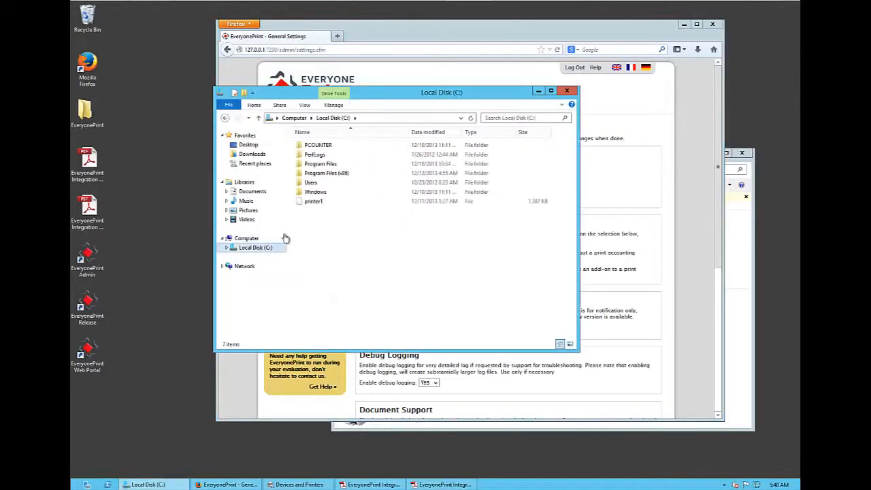
double_click(340, 174)
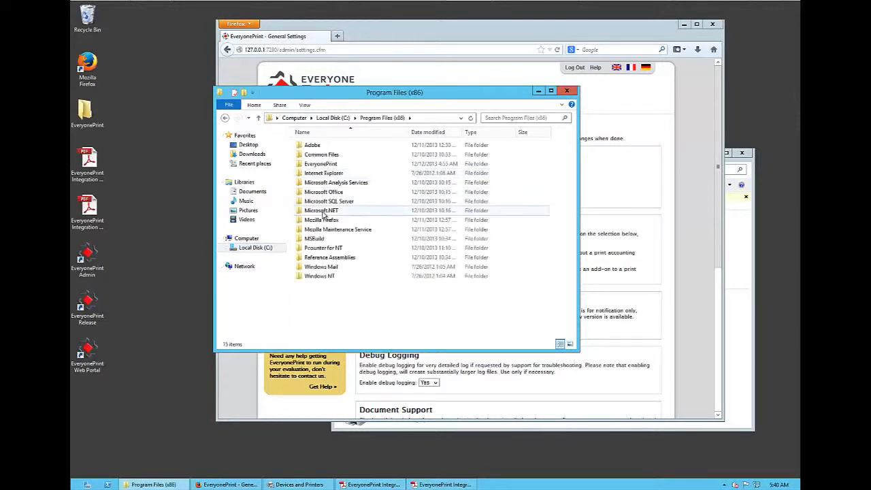
click(318, 166)
double_click(318, 166)
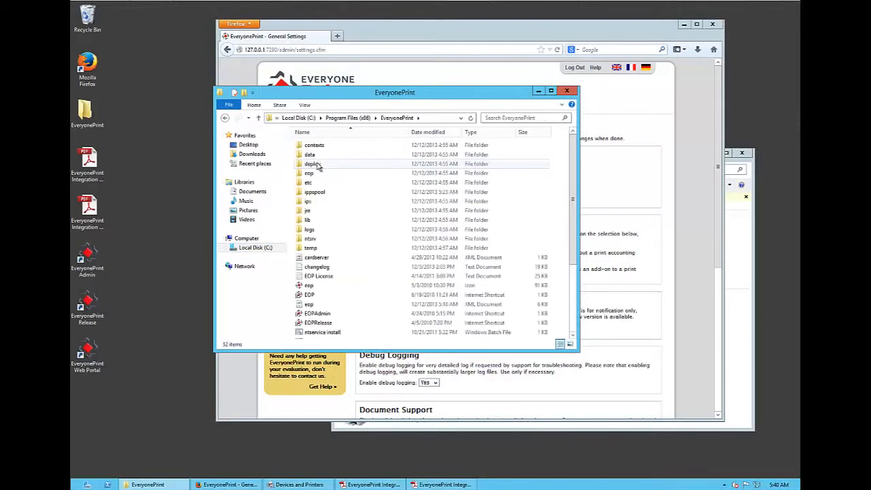
click(322, 306)
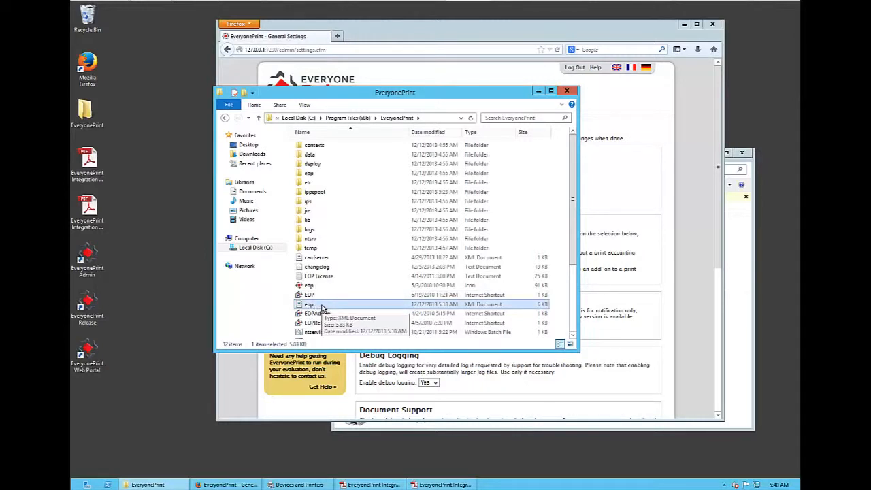
right_click(322, 307)
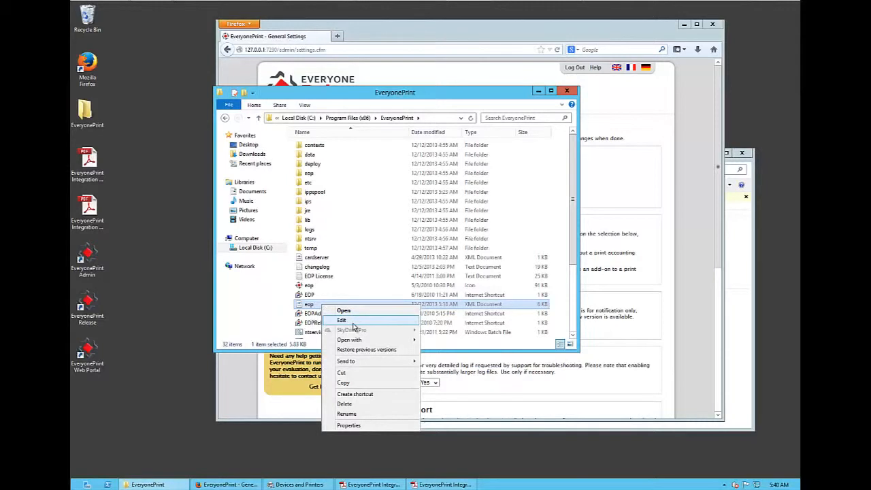
click(354, 327)
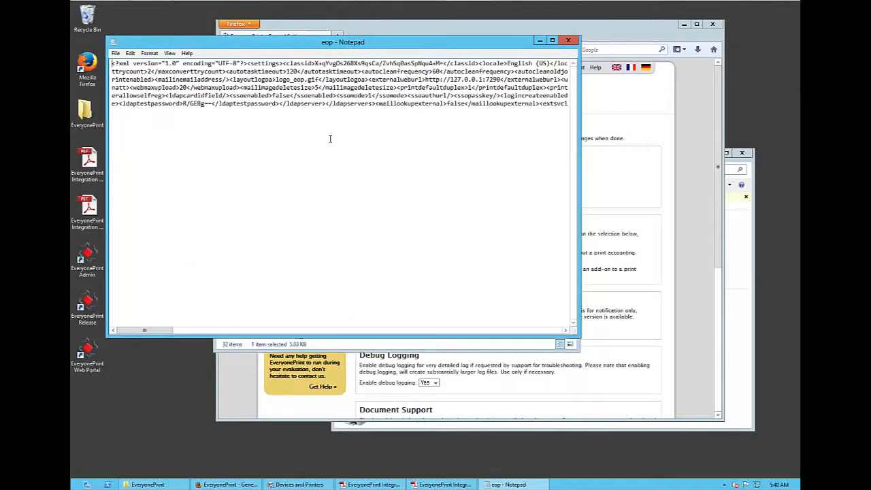
- Find the edition setting in the eop file, change the editionacct value to pcounter, and close the file with the change saved
key(ctrl+f)
text(edition)
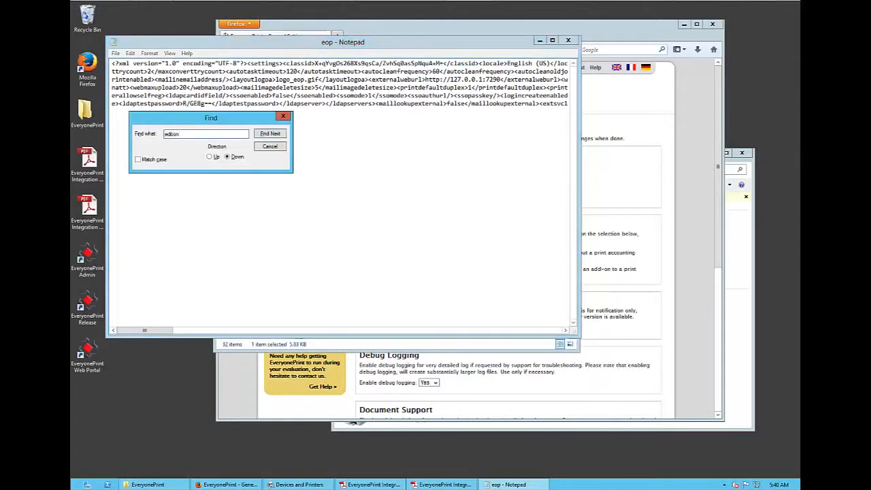
key(Return)
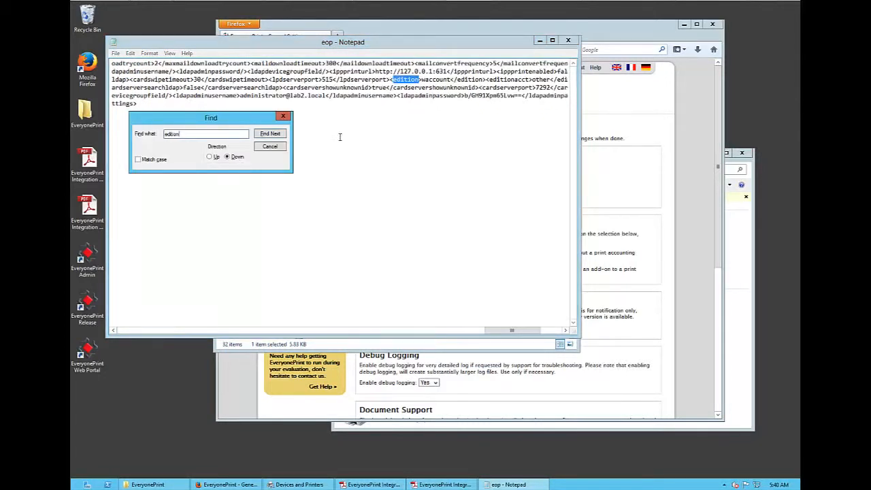
click(270, 147)
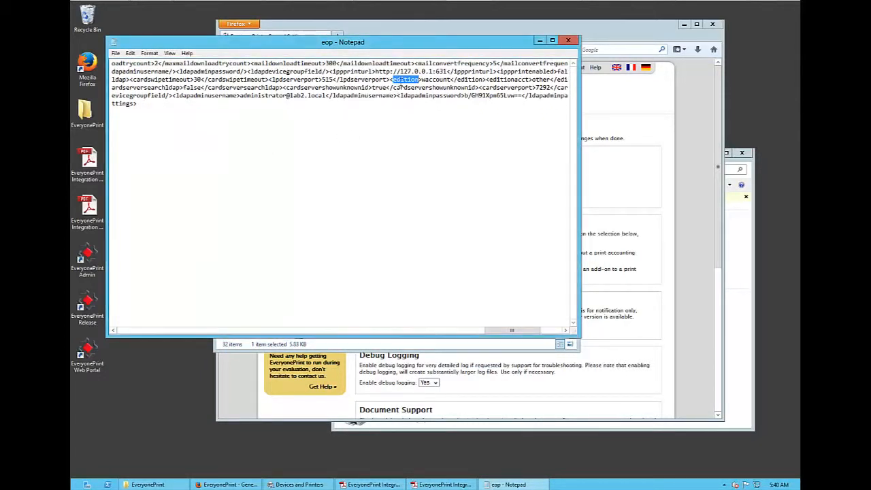
click(410, 80)
click(533, 80)
key(shift+Right)
key(shift+Right)
key(shift+Right)
key(shift+Right)
key(shift+Right)
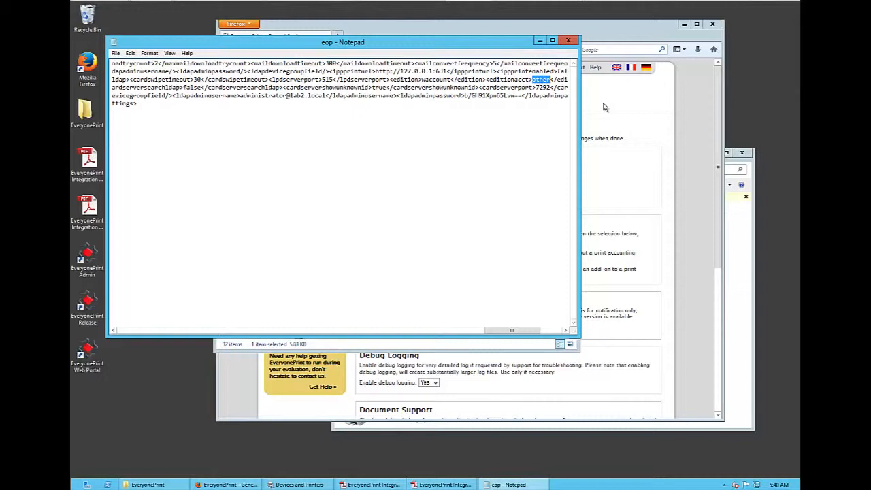
text(pcounter)
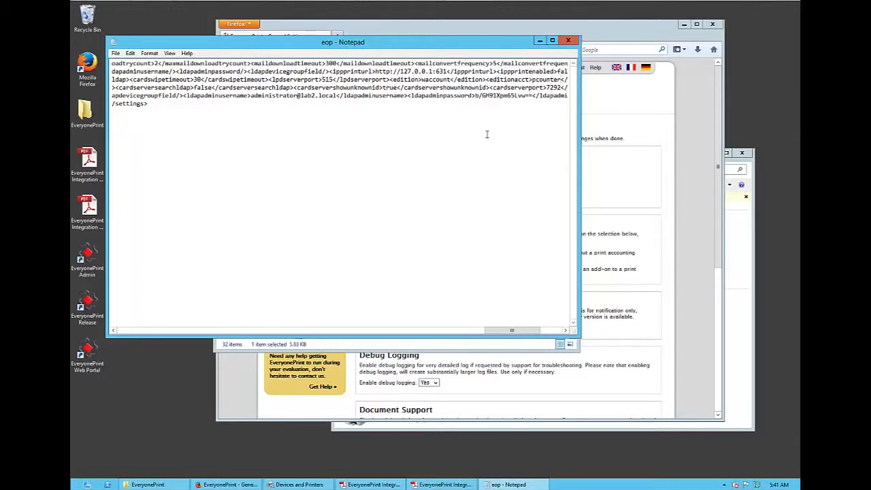
click(568, 41)
click(414, 249)
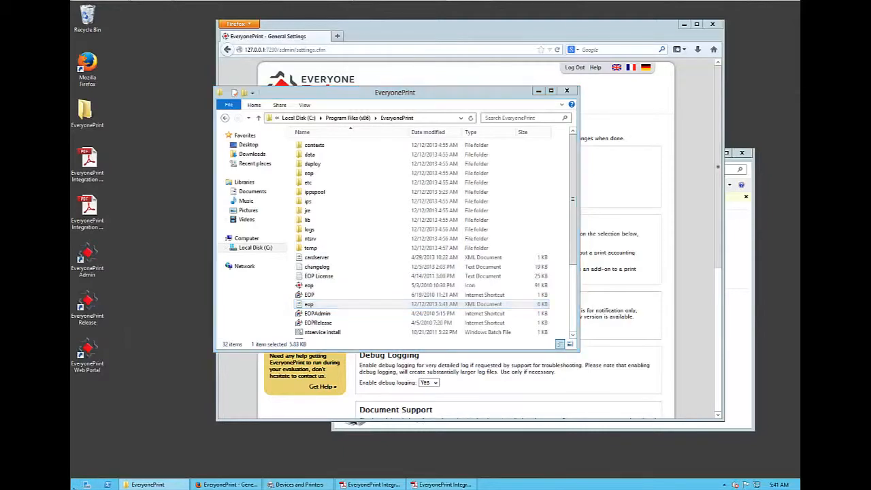
- Open Windows Services and restart the EveryonePrint Web service
click(77, 483)
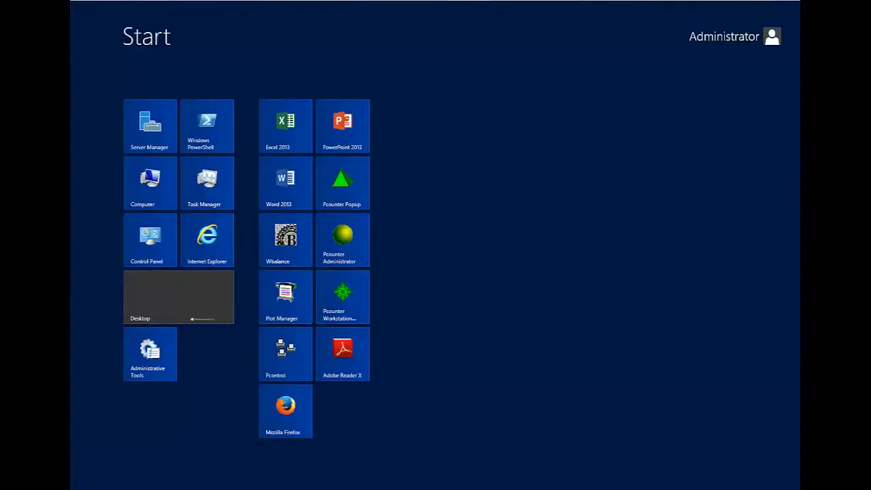
text(services.)
key(Return)
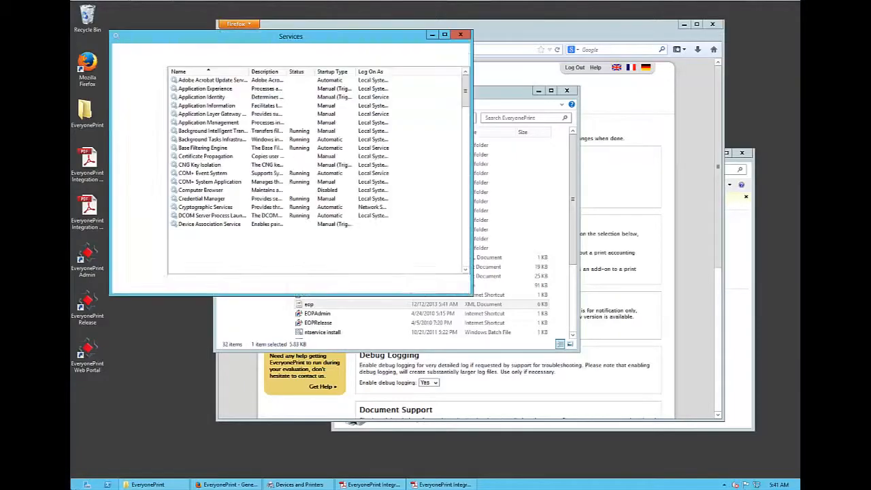
click(201, 131)
key(e)
key(e)
key(e)
key(e)
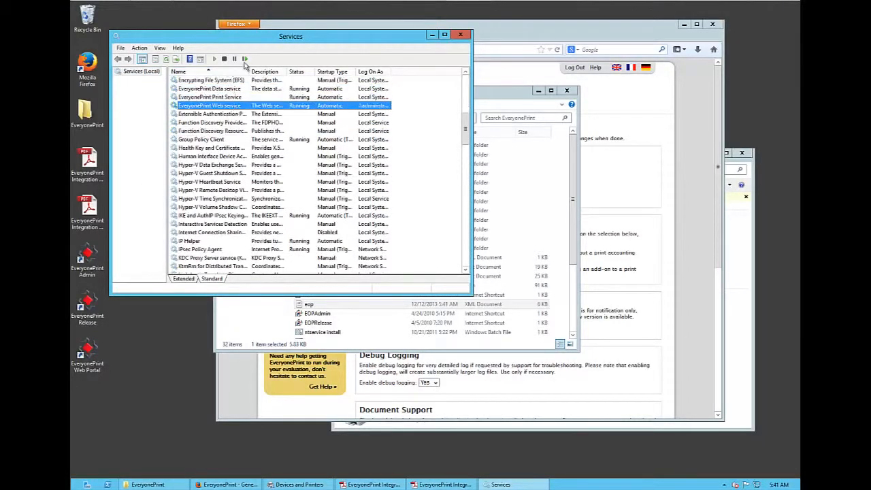
click(245, 60)
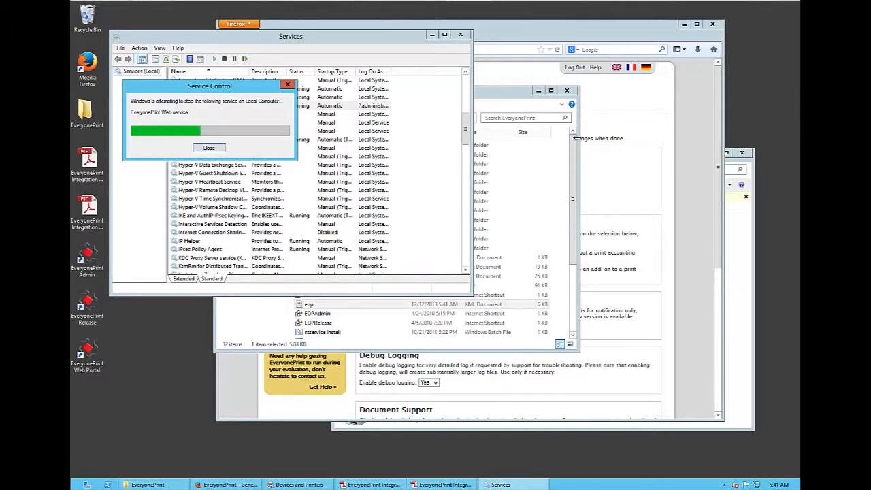
- In the admin page's User Authentication settings, treat unknown senders as guests with a Pcounter guest account and a welcome e-mail
click(628, 145)
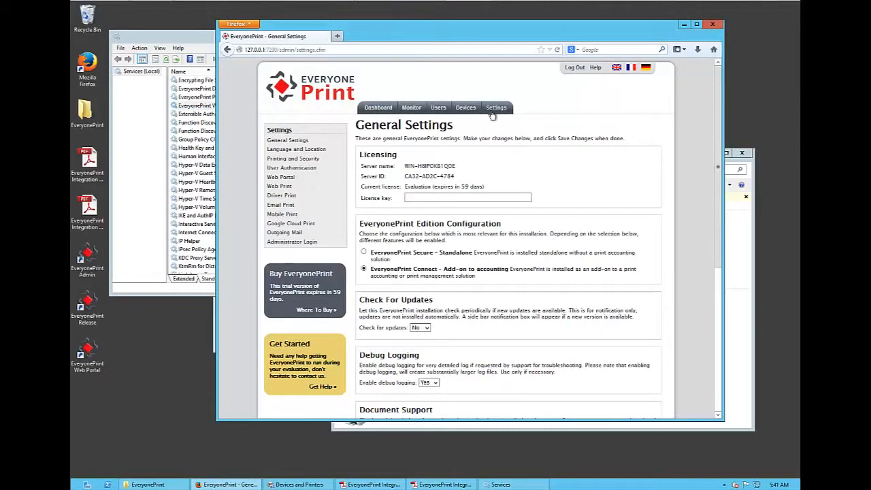
click(492, 116)
click(305, 169)
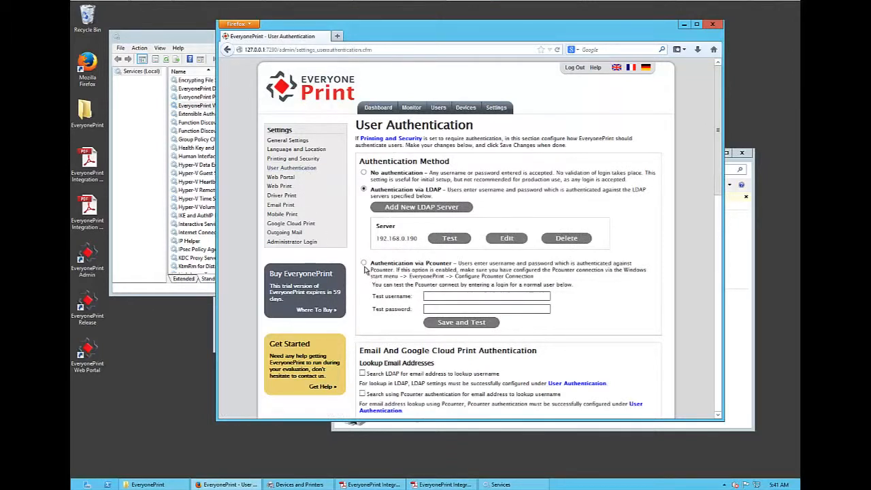
drag(372, 262, 436, 264)
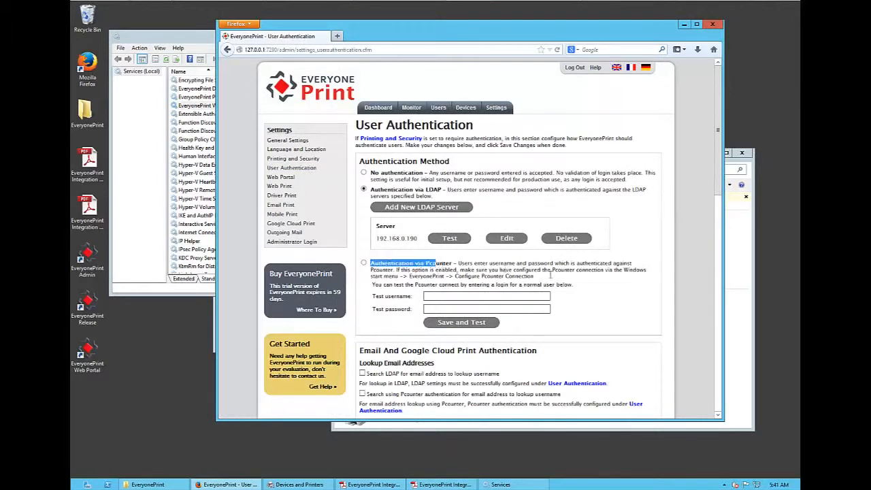
click(585, 283)
drag(718, 162, 720, 268)
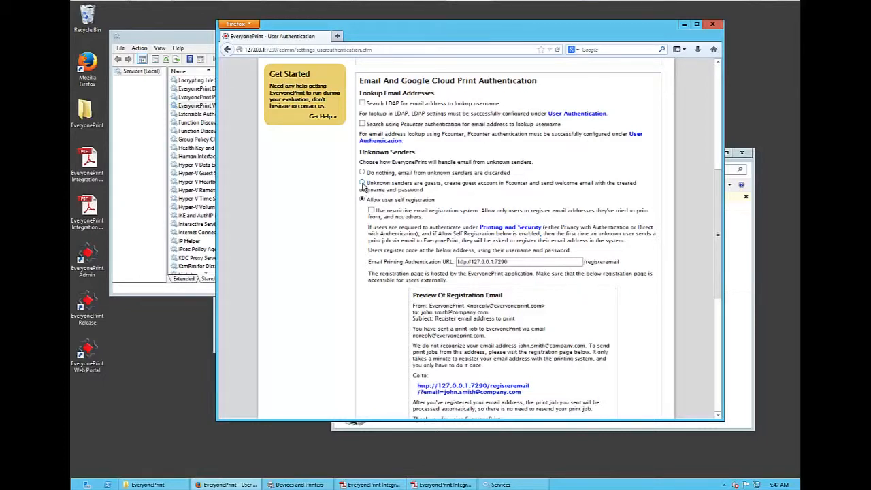
click(362, 184)
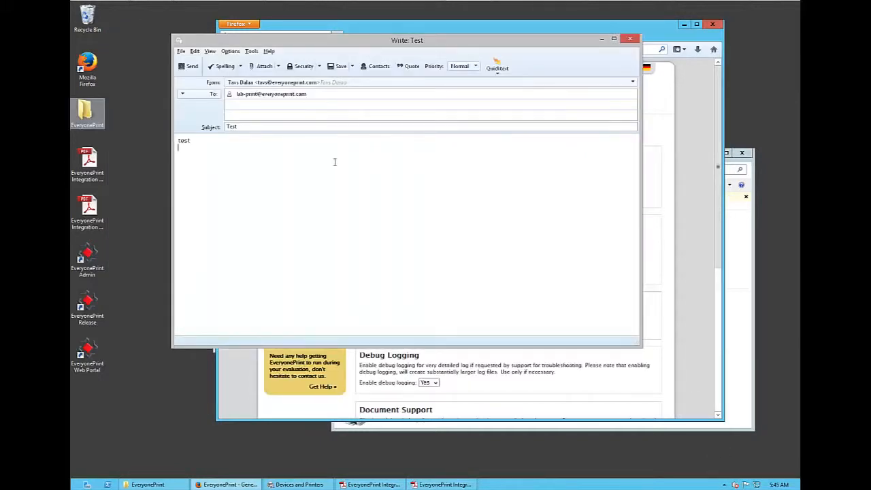
- Send the e-mail with subject Test to the lab print address and open the Print Job Monitor in EveryonePrint
click(265, 95)
click(192, 67)
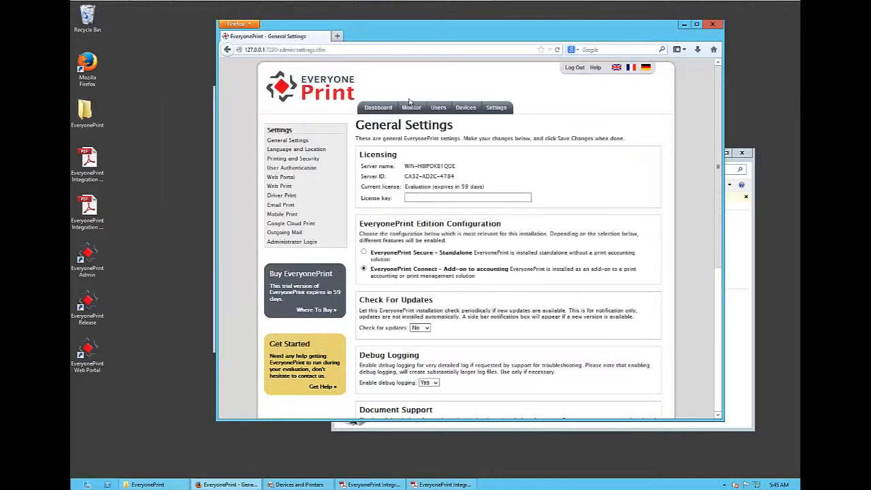
click(414, 108)
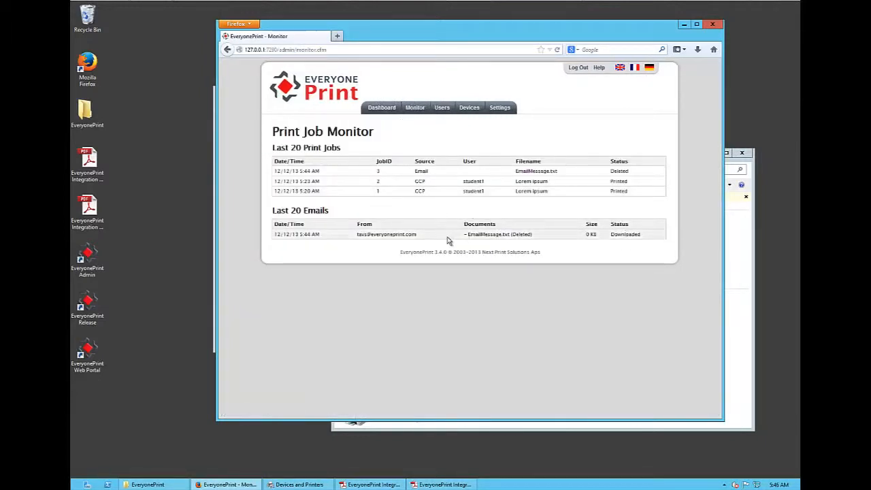
- Refresh the Print Job Monitor repeatedly and check the user and status of the newest EmailMessage.txt job
click(415, 115)
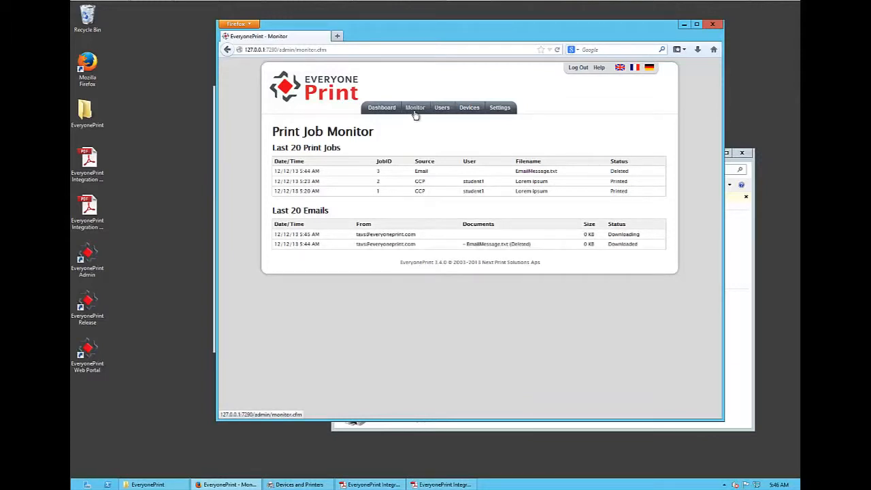
click(415, 110)
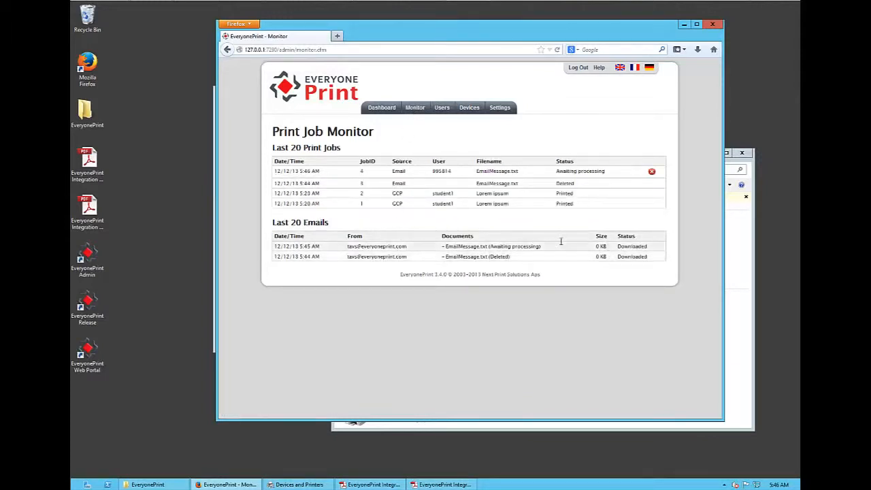
click(415, 111)
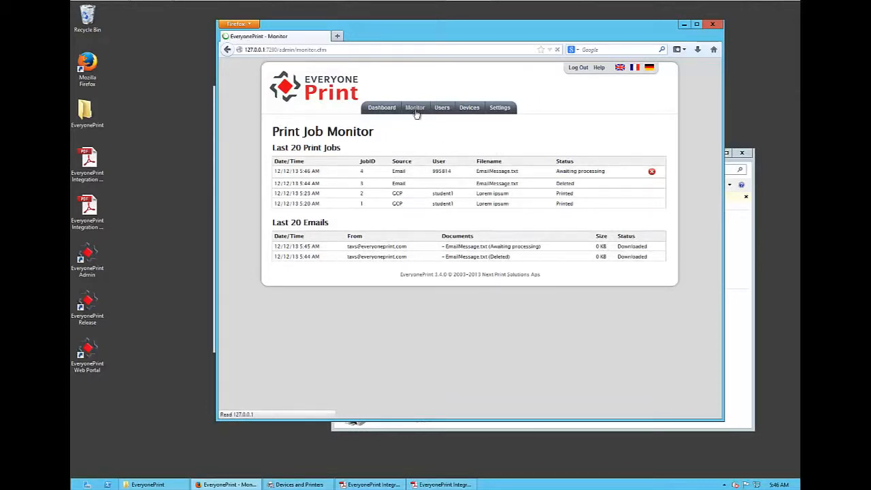
double_click(460, 171)
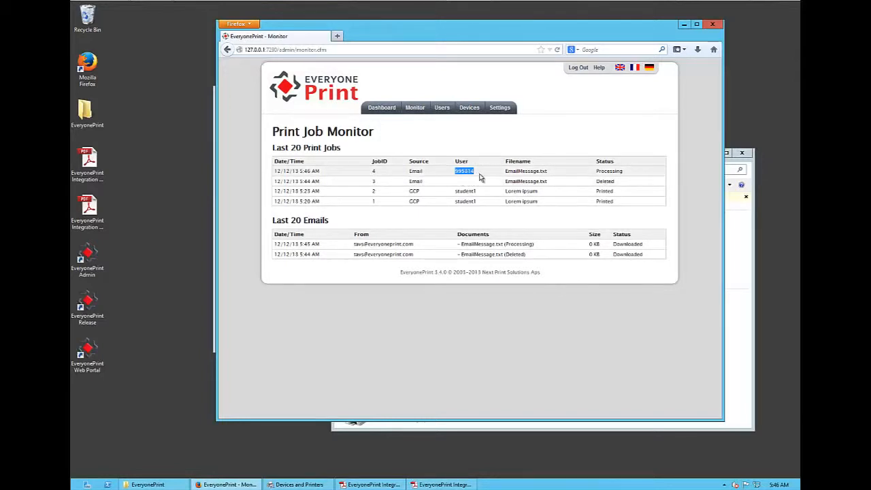
click(479, 177)
click(419, 115)
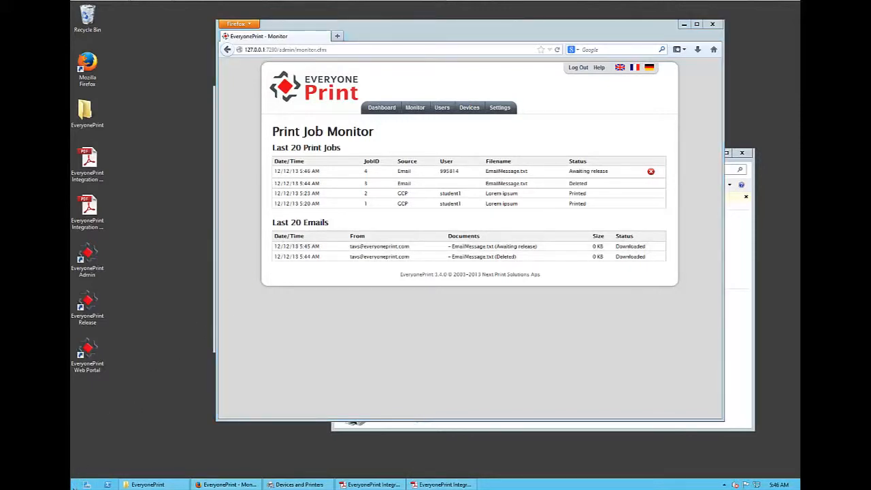
- Check the sender's guest account in Pcounter Administrator and compare its username with the login in the welcome e-mail
click(75, 485)
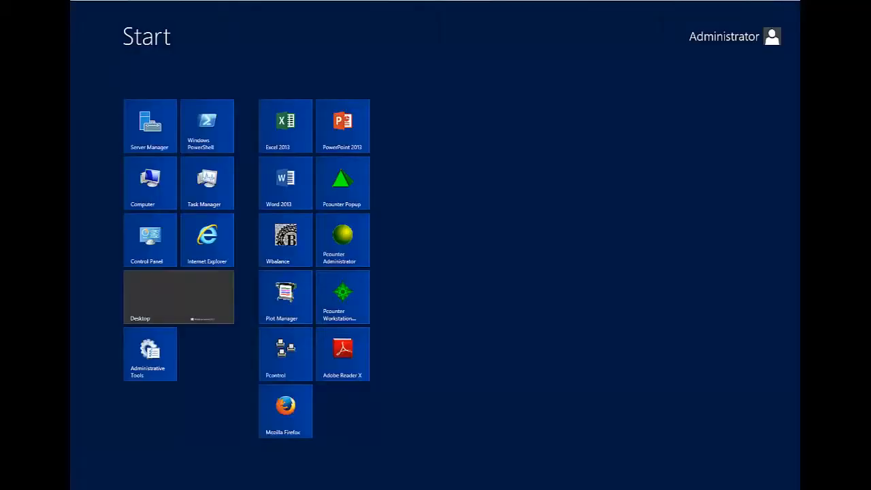
click(335, 248)
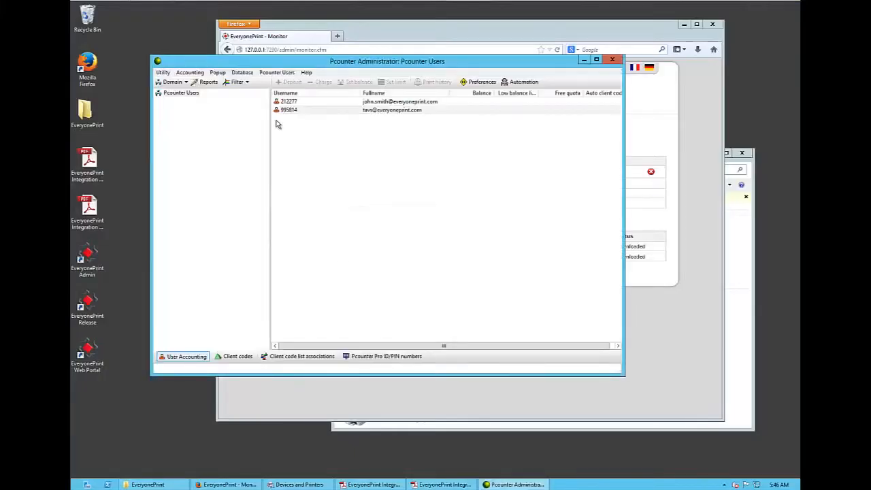
click(328, 104)
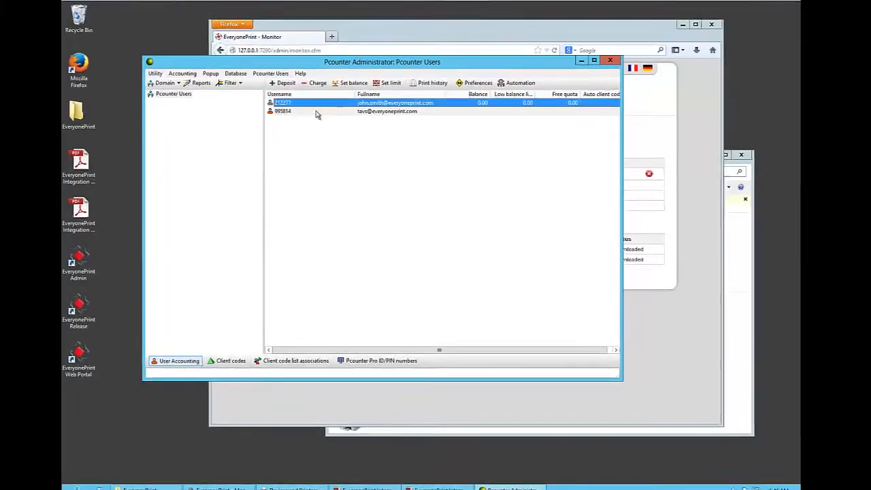
click(316, 112)
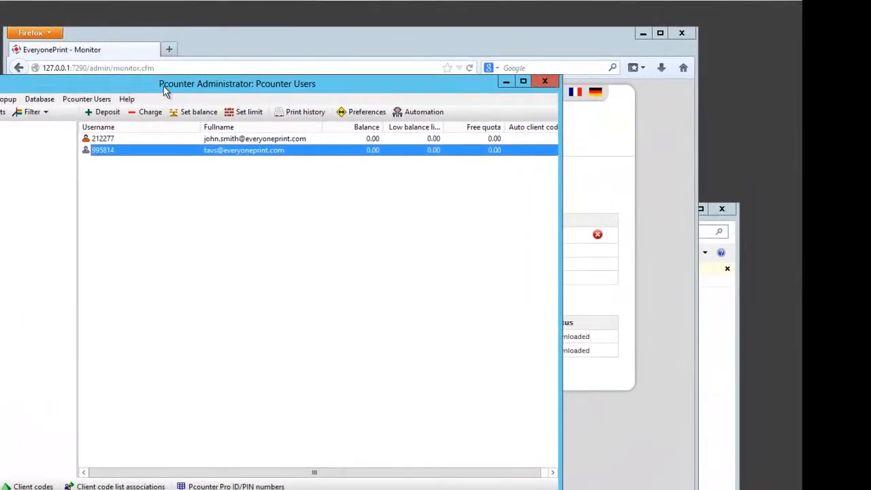
drag(195, 208, 205, 322)
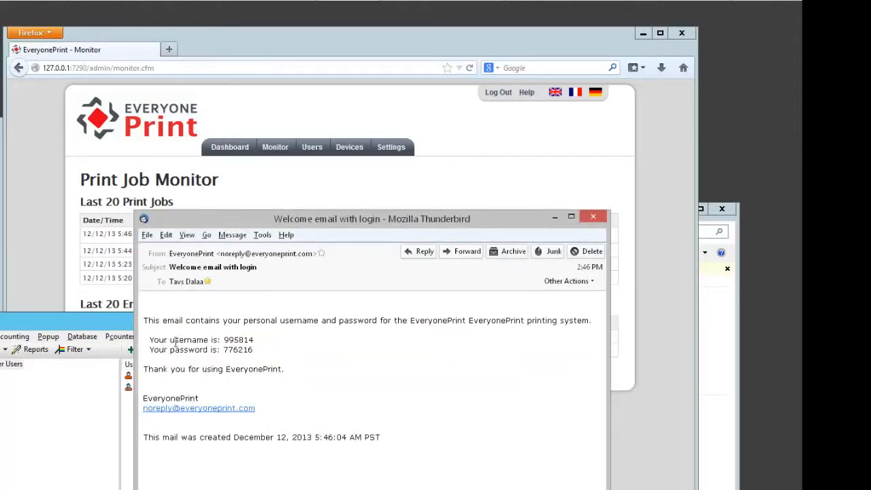
double_click(235, 340)
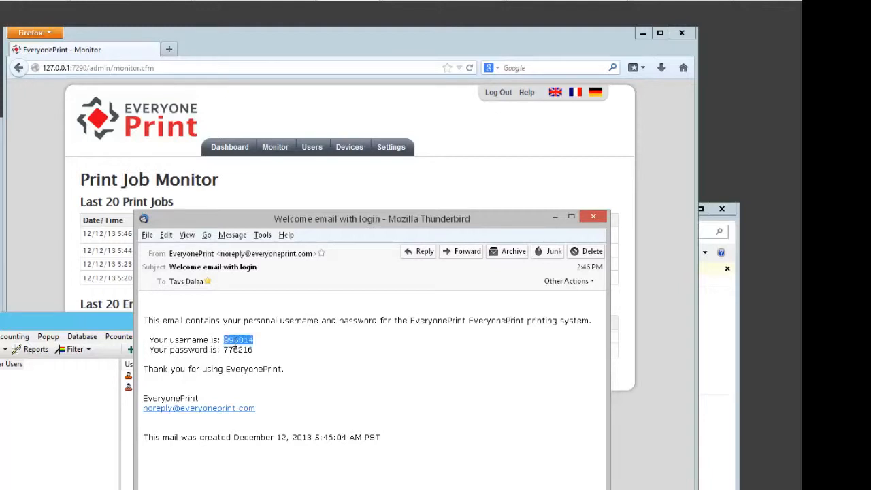
click(258, 368)
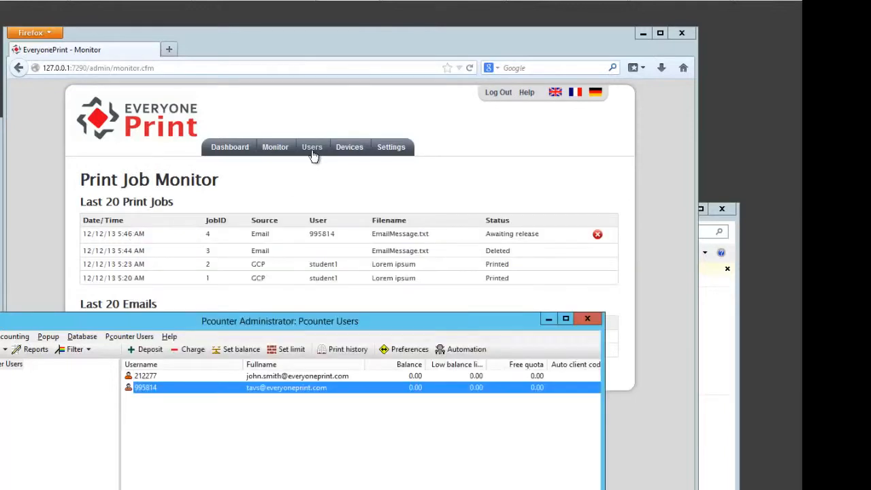
- Open the Users list in the EveryonePrint admin page and check which e-mail address is linked to the guest username
click(313, 153)
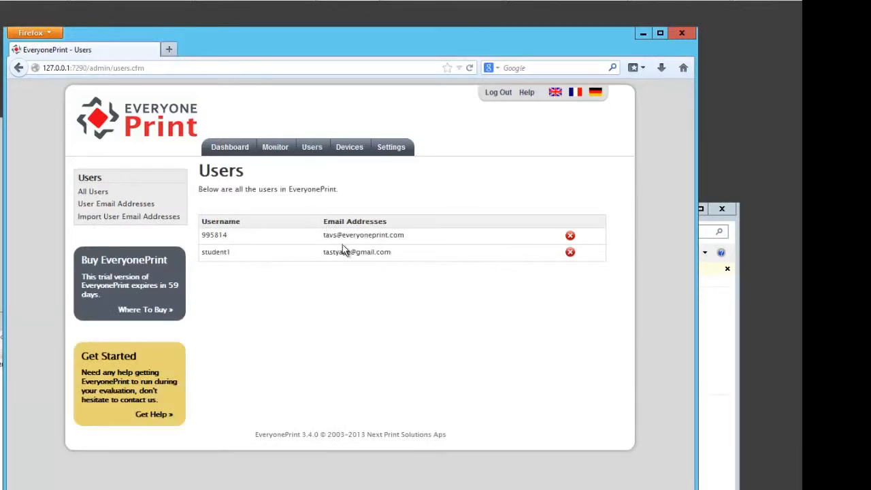
double_click(331, 227)
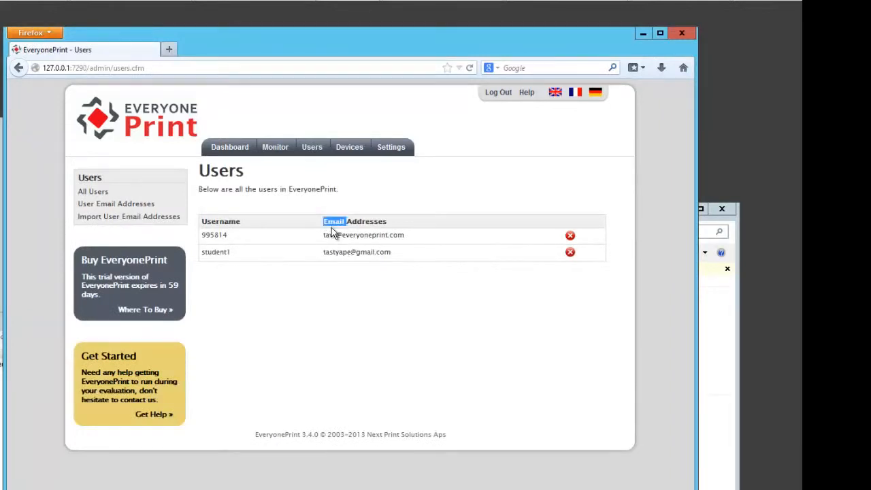
double_click(217, 234)
click(368, 247)
double_click(371, 235)
click(371, 239)
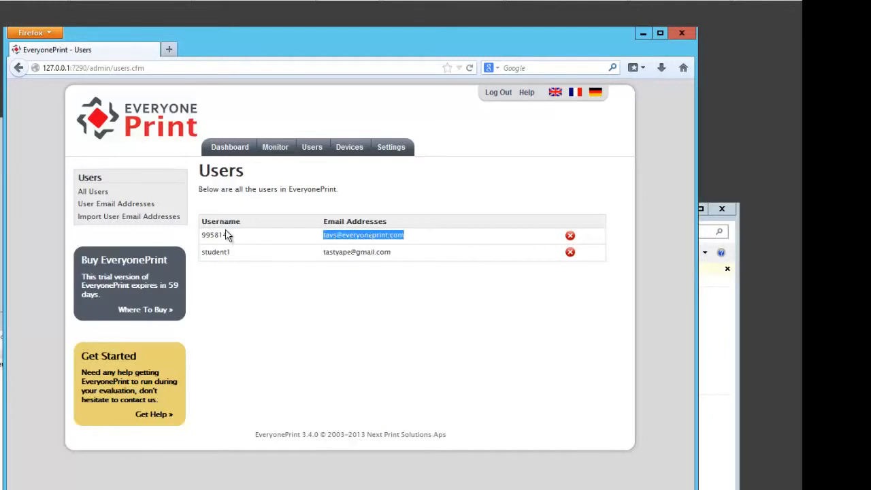
double_click(228, 234)
click(372, 234)
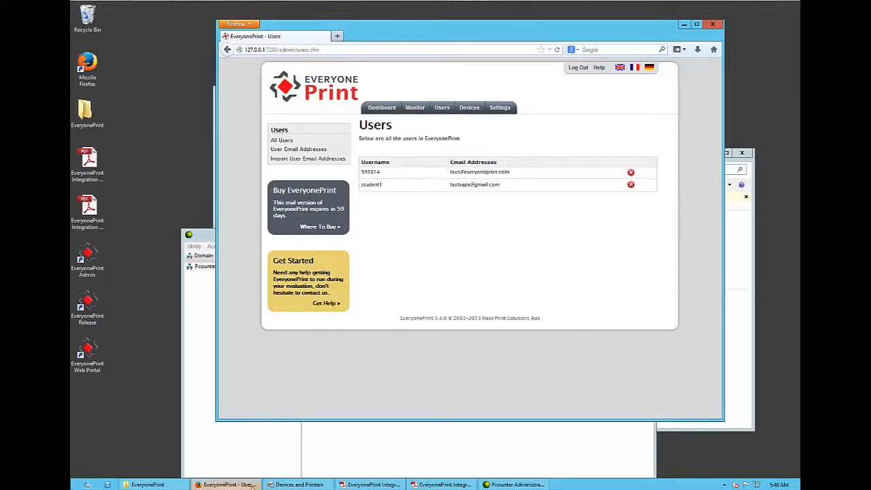
click(337, 36)
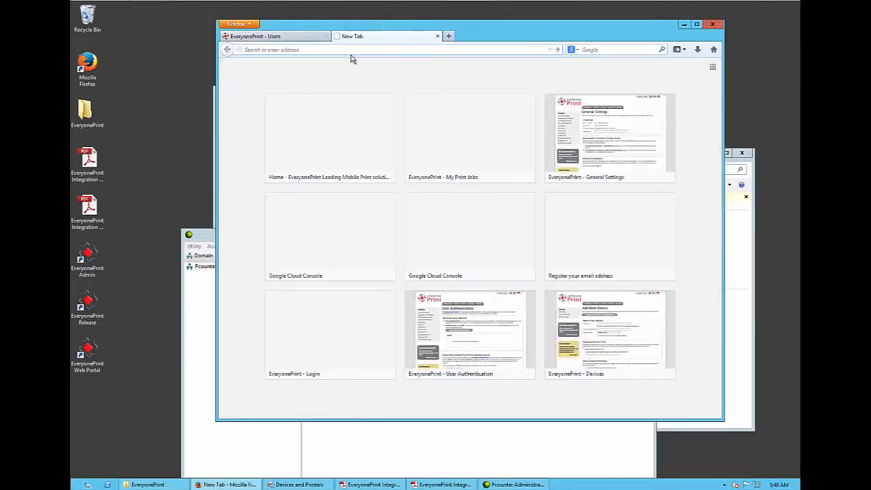
text(everyo)
key(Down)
key(Down)
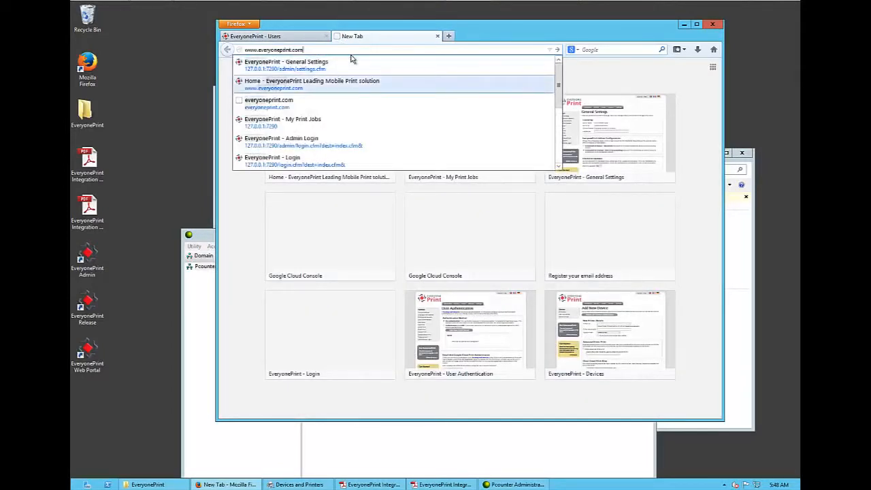
key(Return)
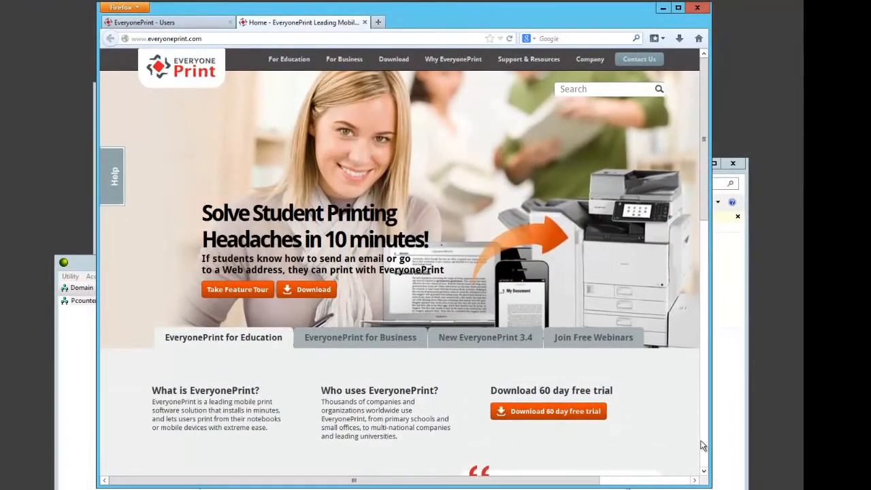
scroll(703, 446, down, 15)
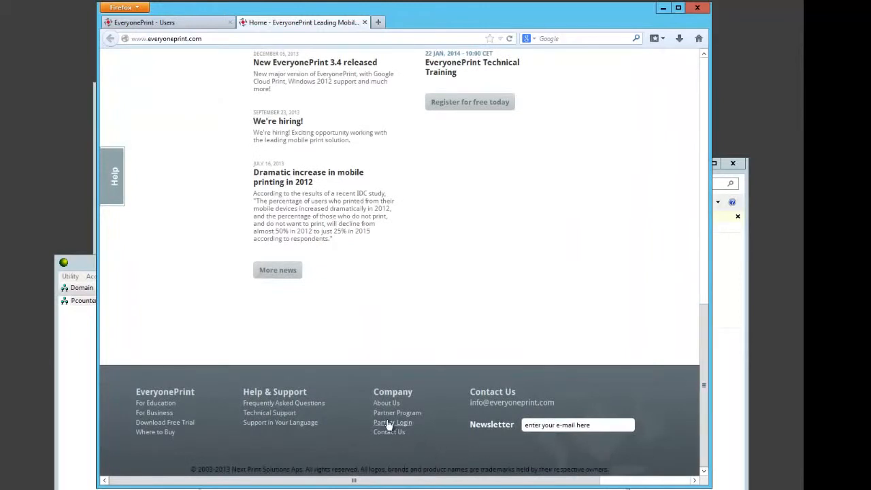
click(392, 433)
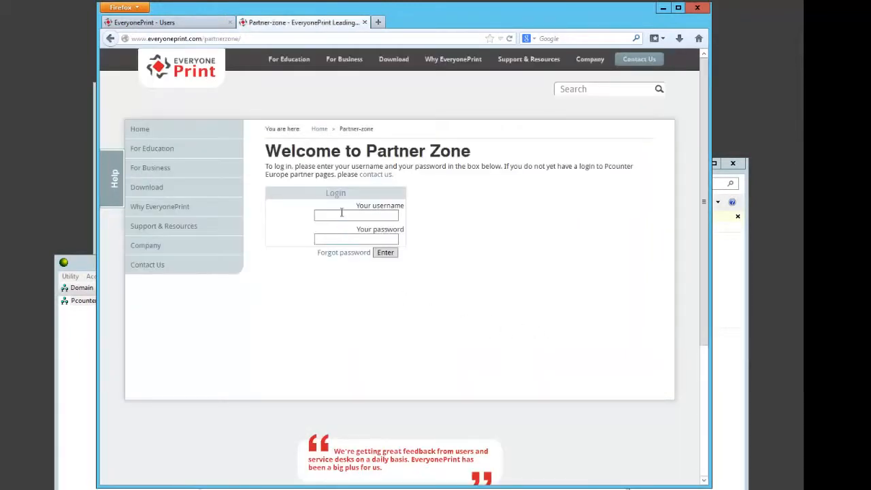
- Log in to the Partner Zone with the partner username and account password
click(343, 215)
text(eoppartner)
key(Tab)
text(********)
click(385, 253)
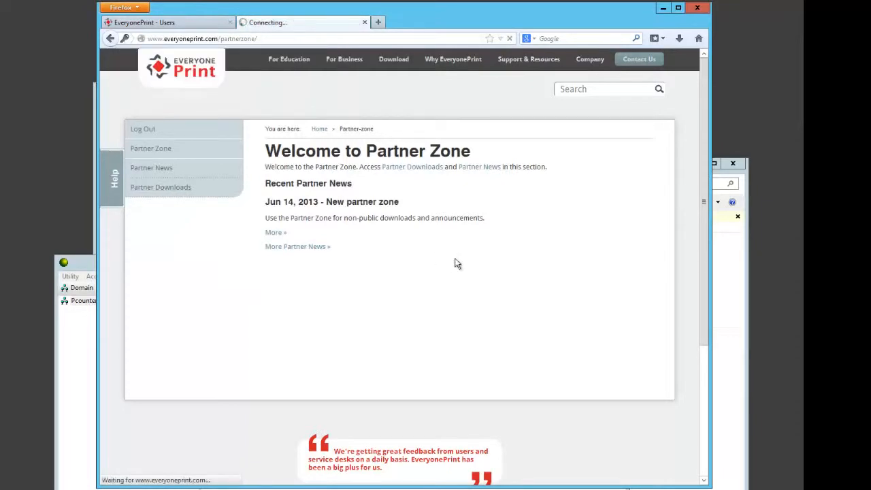
- Review the Partner Downloads page with its embedded terminals and integration guides, and close its browser tab
mouse_move(705, 248)
mouse_down()
mouse_move(704, 300)
mouse_move(704, 248)
mouse_up()
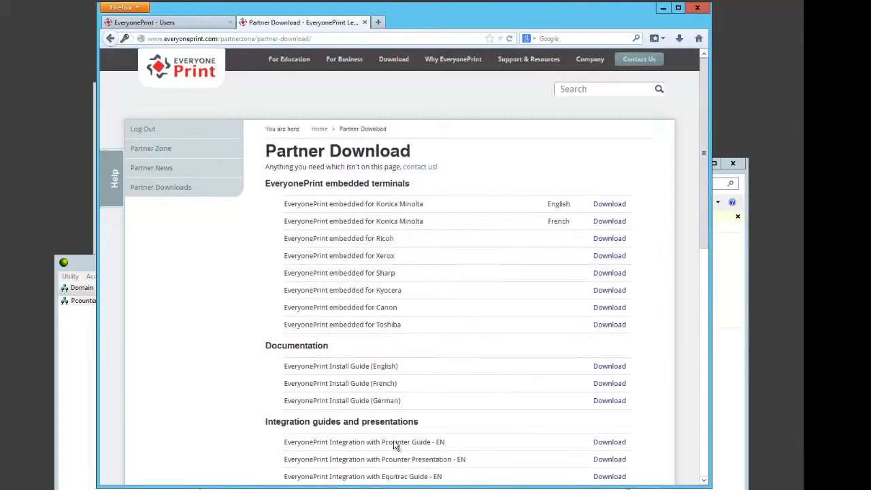
click(662, 9)
click(515, 399)
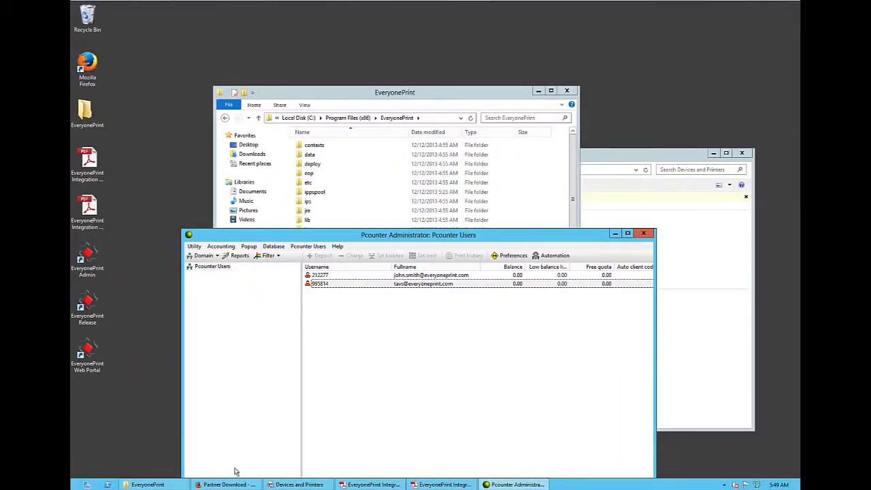
mouse_move(223, 484)
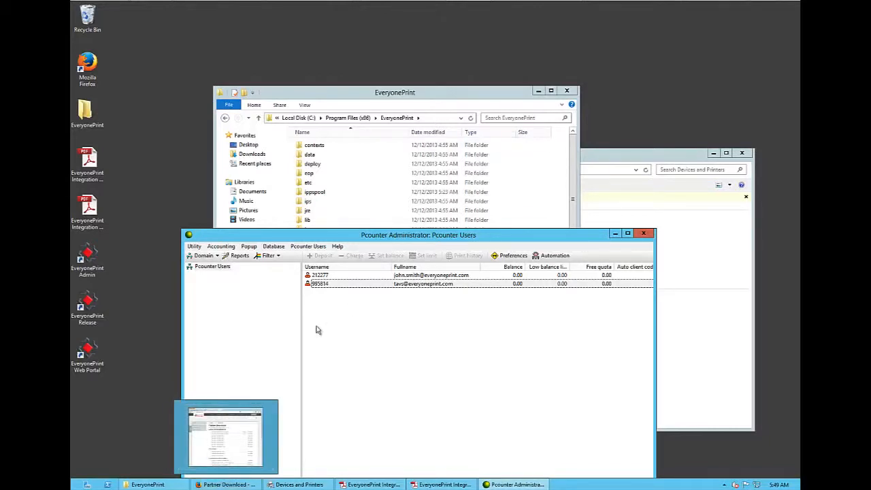
click(241, 486)
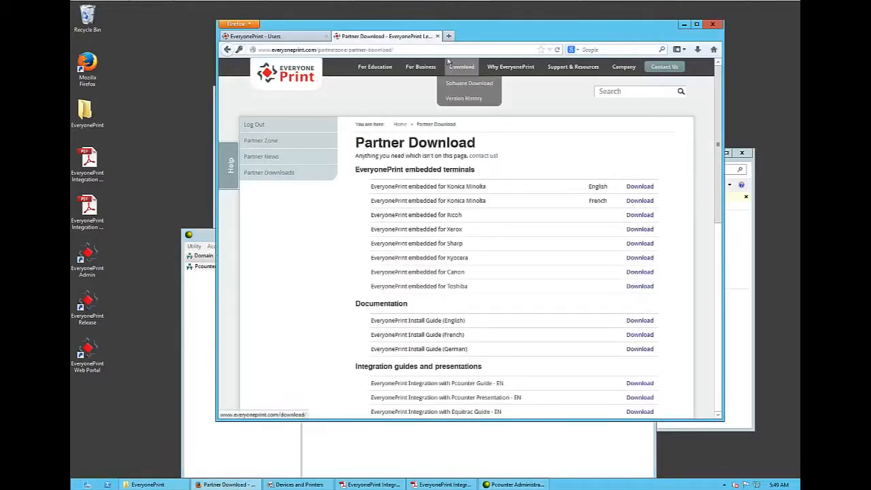
click(434, 36)
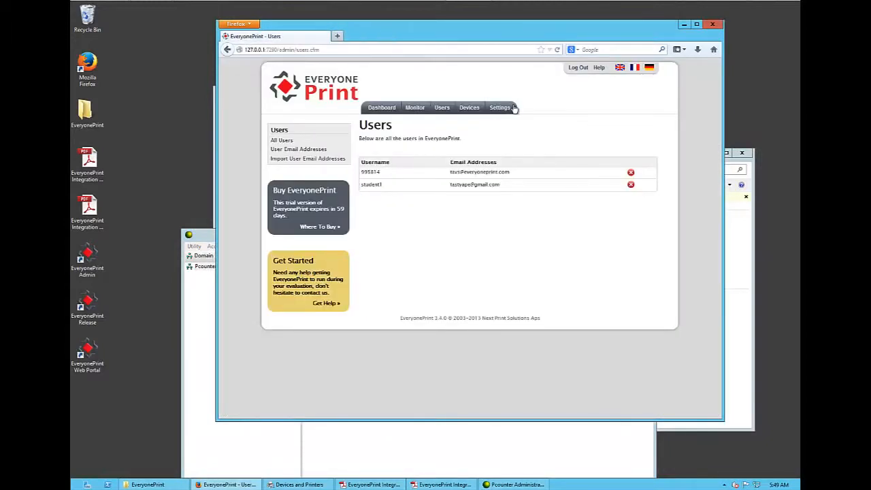
- From Document Support in the General Settings, run all six Microsoft Office document conversion tests
click(513, 108)
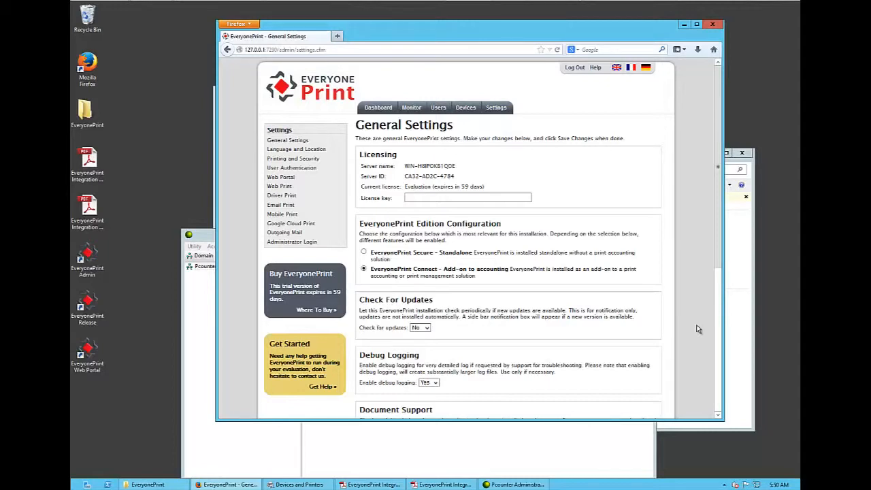
click(720, 338)
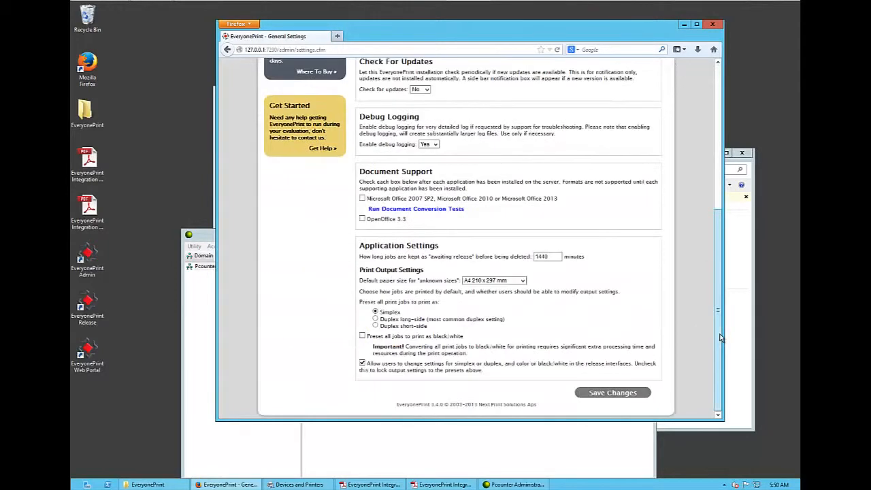
click(717, 138)
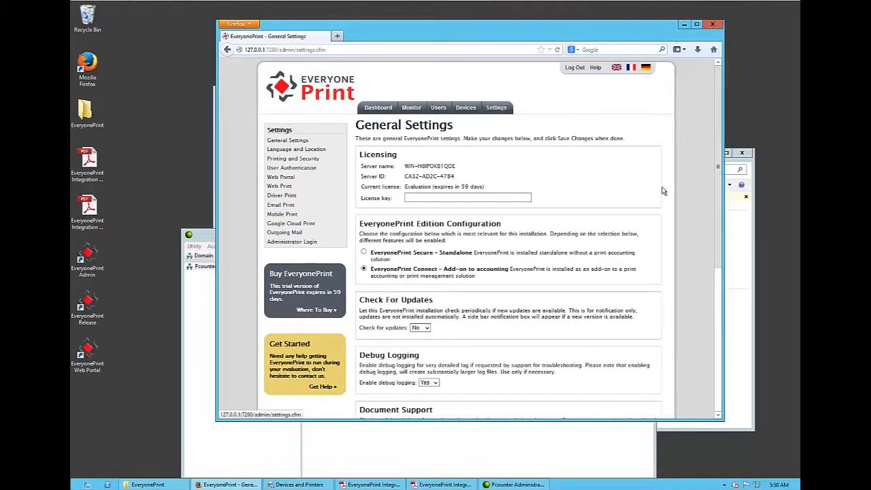
scroll(721, 251, down, 5)
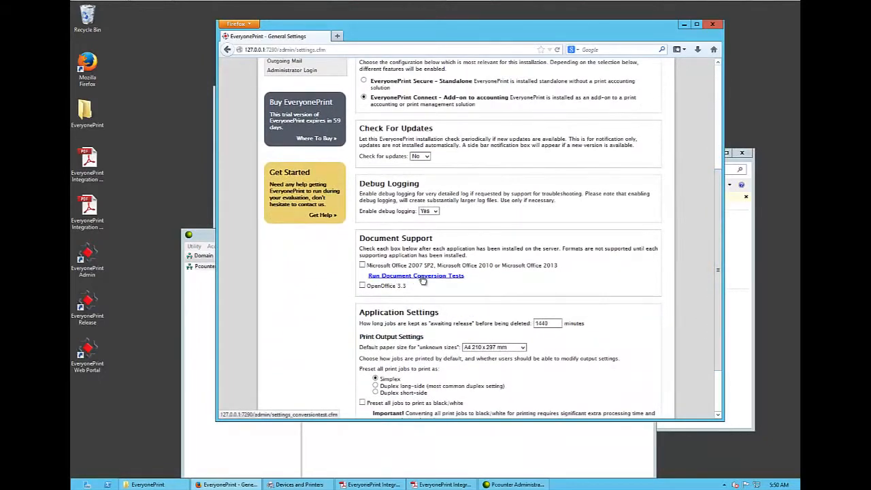
click(423, 276)
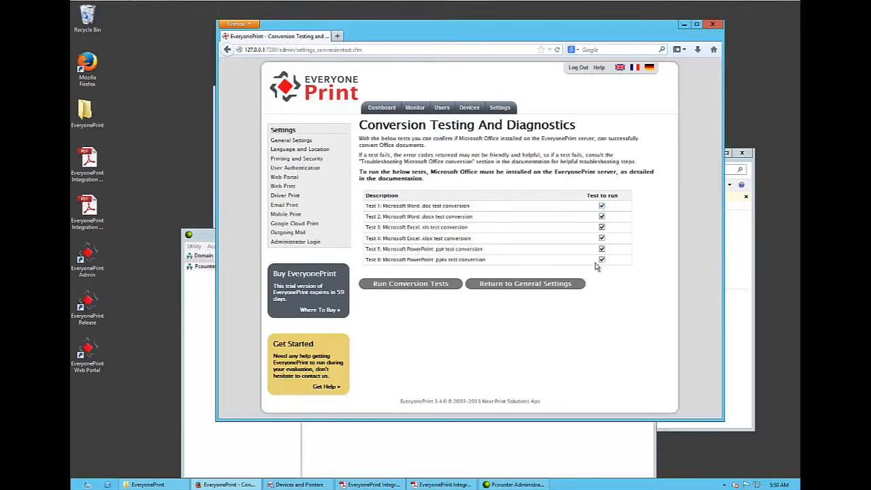
click(406, 284)
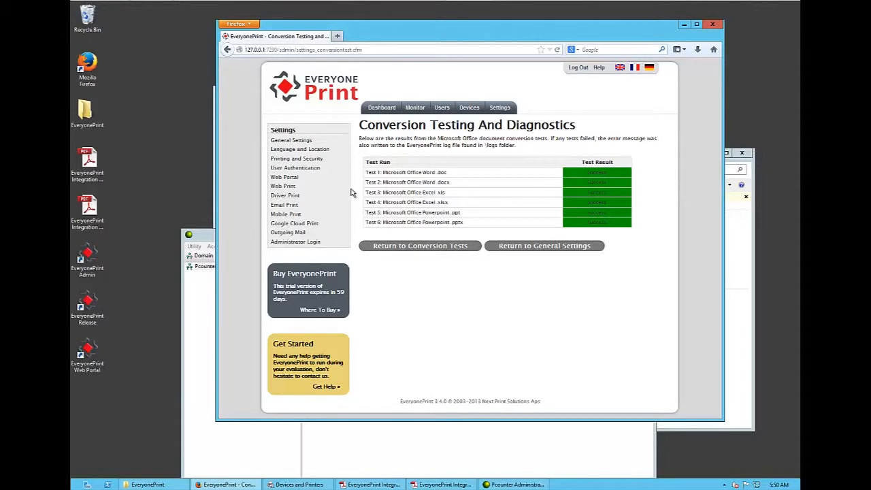
- Open EveryonePrint Install Guide 3.4 - EN from the desktop EveryonePrint folder and go to section 15.3, Troubleshooting Microsoft Office conversion
double_click(85, 115)
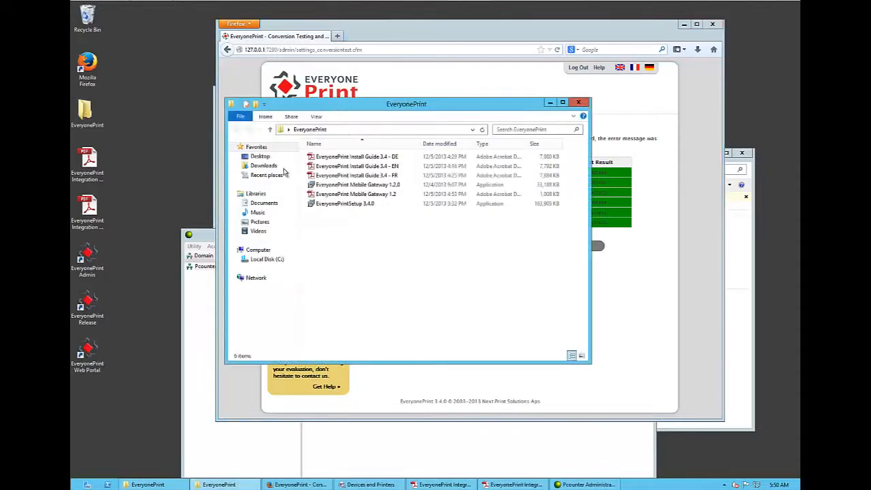
double_click(374, 166)
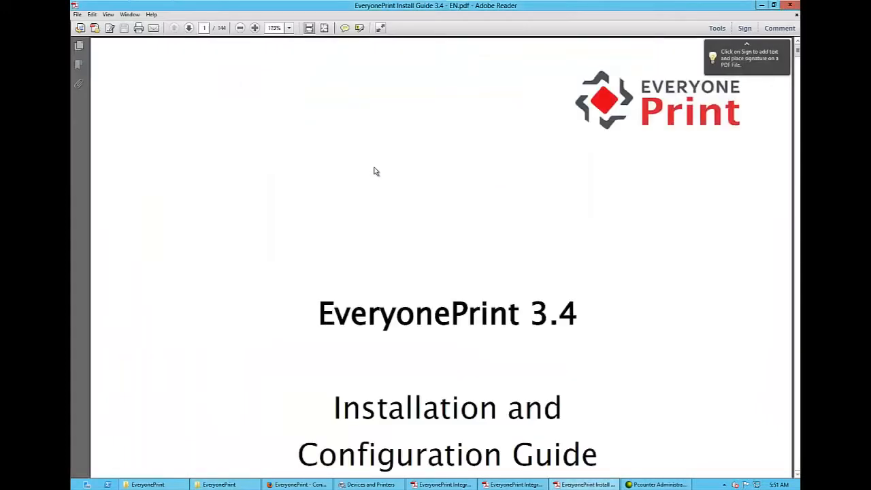
scroll(374, 172, down, 20)
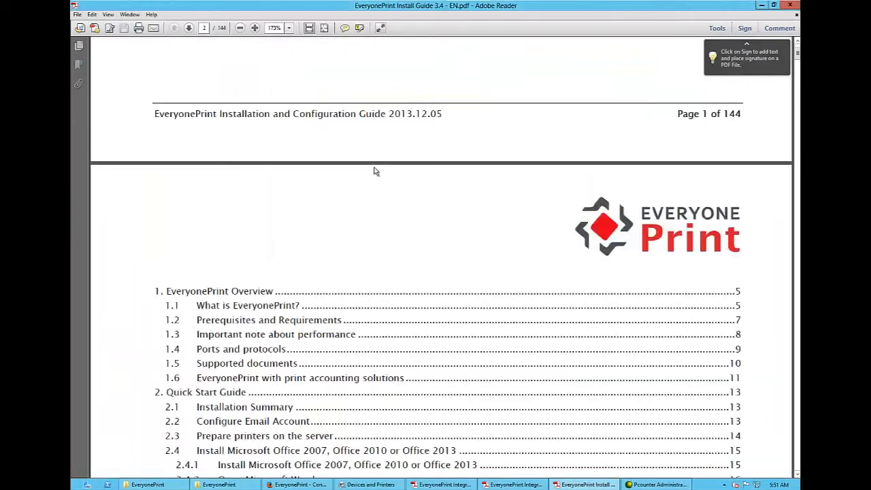
scroll(375, 170, down, 10)
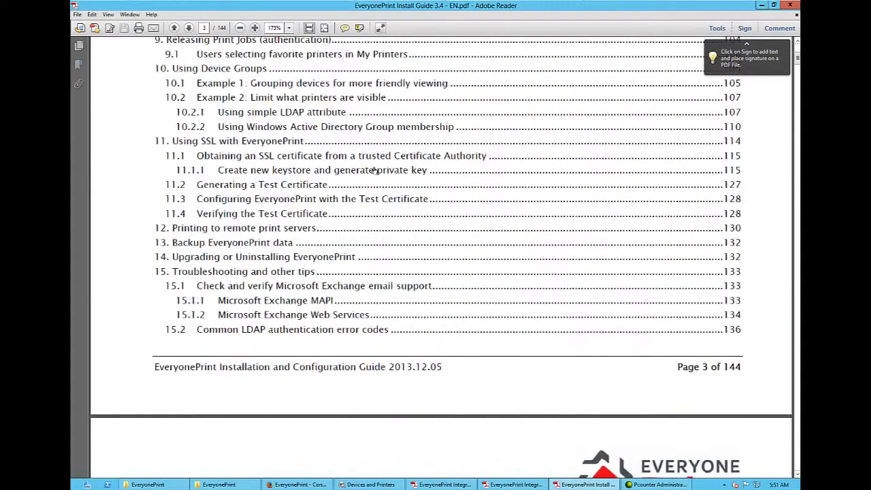
scroll(309, 273, down, 5)
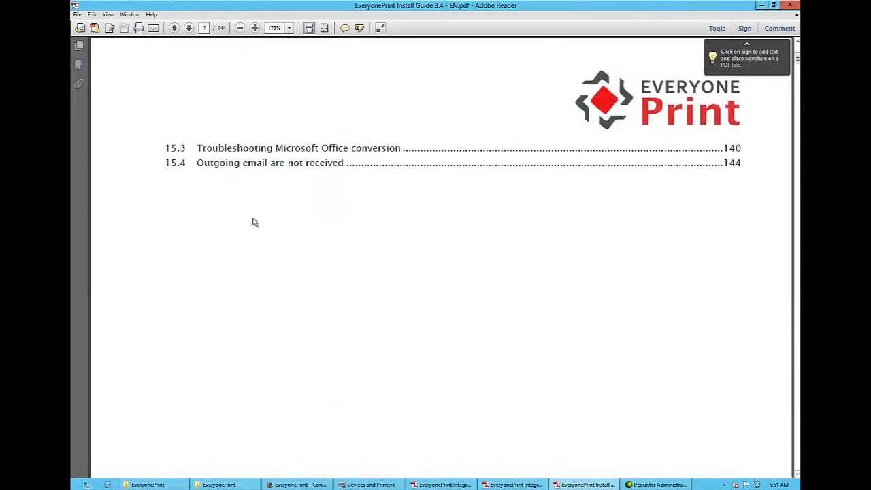
click(294, 148)
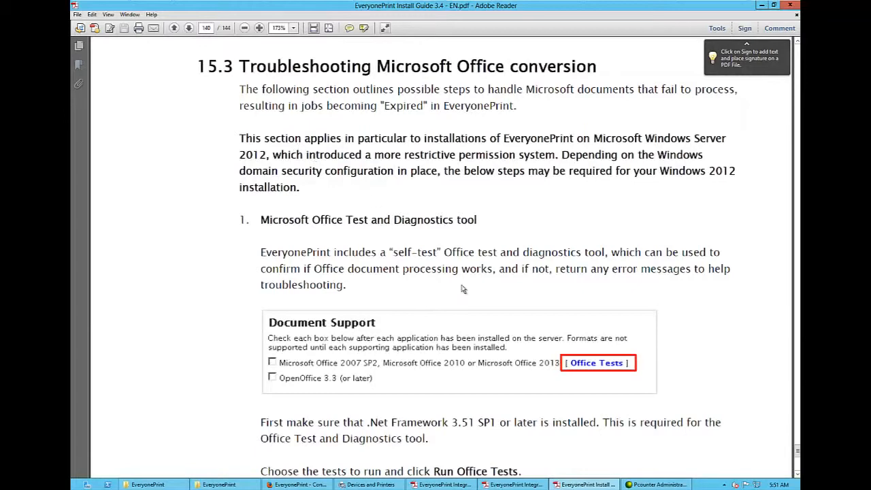
- Fit whole pages in view, read through the Office conversion troubleshooting steps, and highlight step 8 about changing DCOM permissions
click(328, 27)
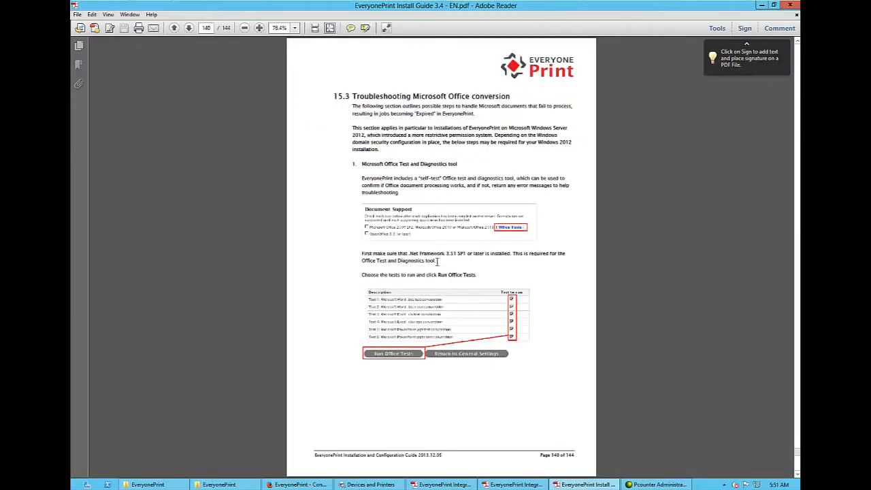
scroll(451, 359, down, 1)
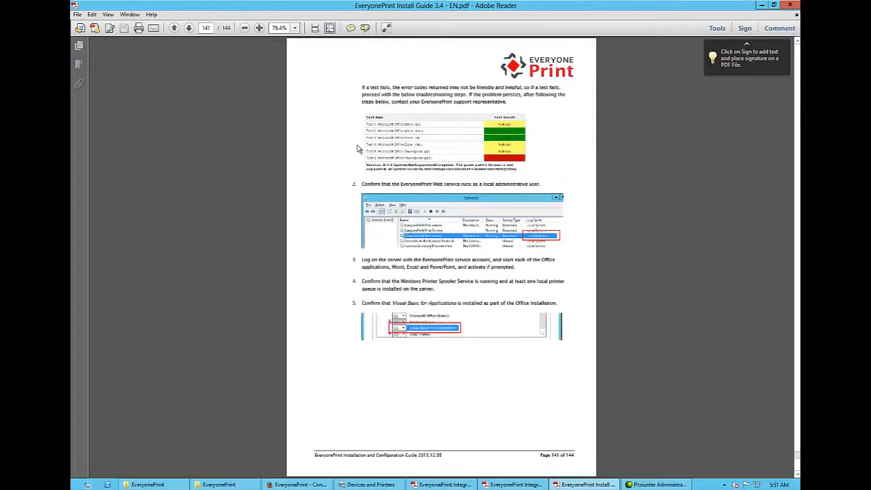
scroll(372, 321, down, 2)
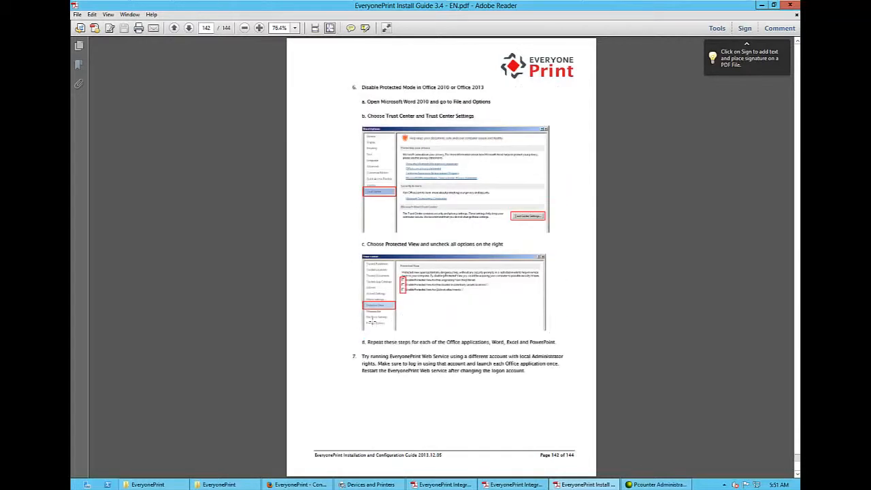
scroll(373, 321, down, 1)
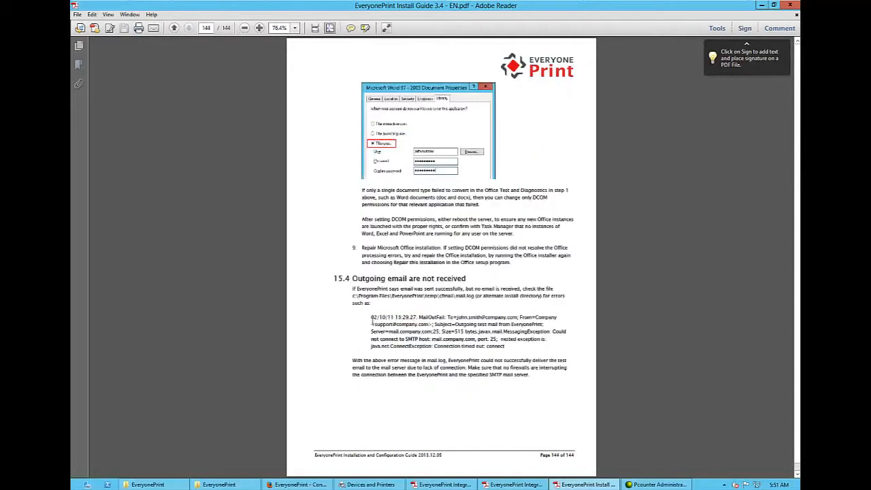
scroll(373, 321, up, 1)
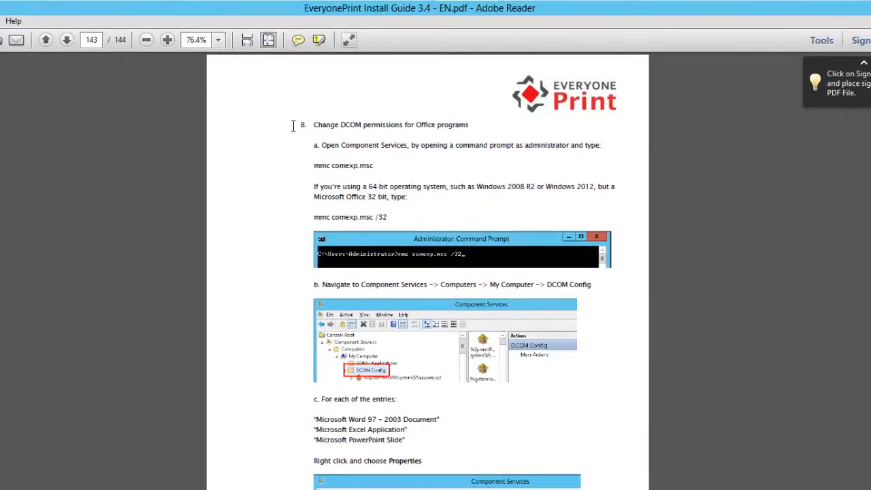
mouse_move(298, 125)
mouse_down()
mouse_move(470, 128)
mouse_move(302, 130)
mouse_up()
click(465, 171)
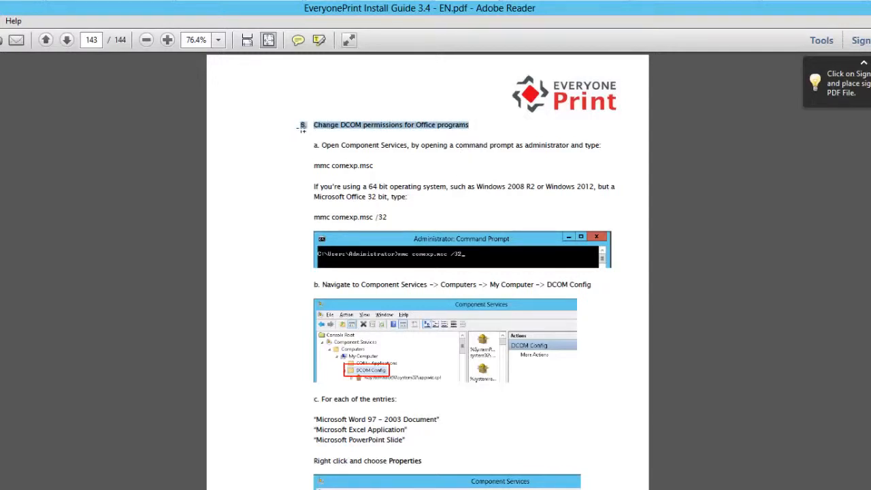